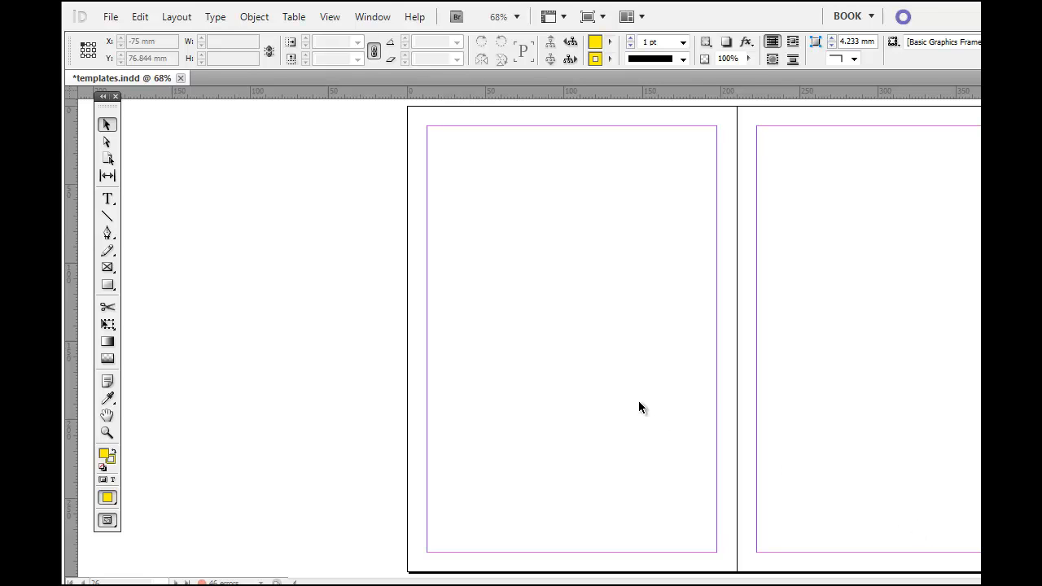
# Step: Draw a rectangle about 154 by 42 mm from the first page's upper-left margin corner and fill it with [Black]
pyautogui.click(114, 285)
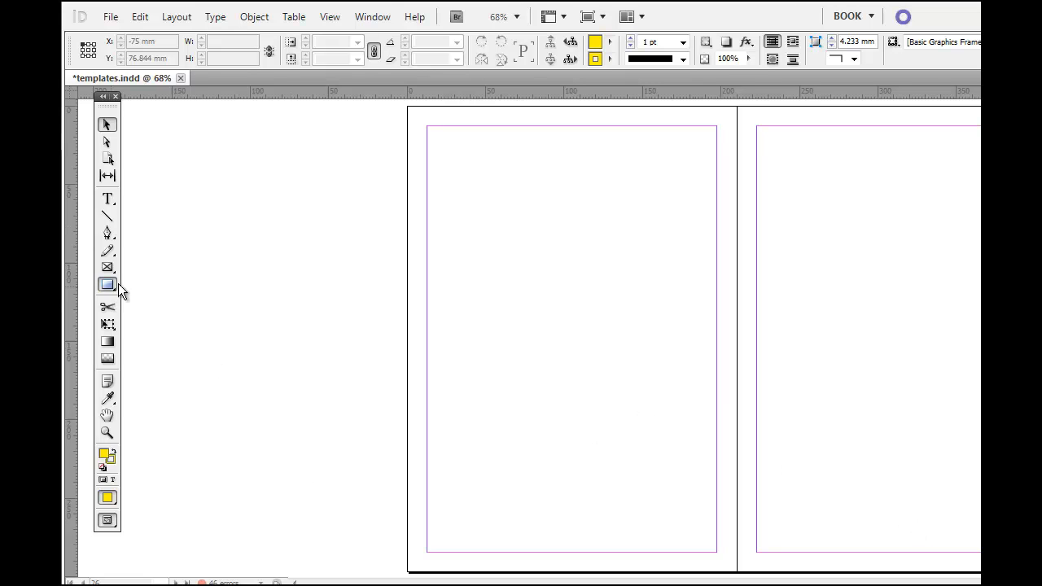
pyautogui.click(428, 126)
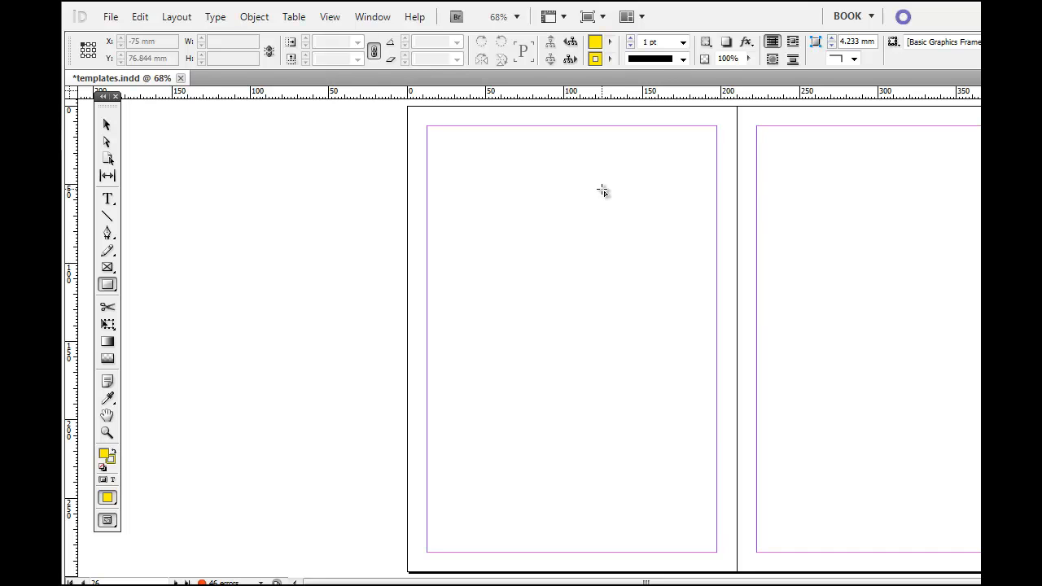
pyautogui.moveTo(428, 127); pyautogui.dragTo(669, 193)
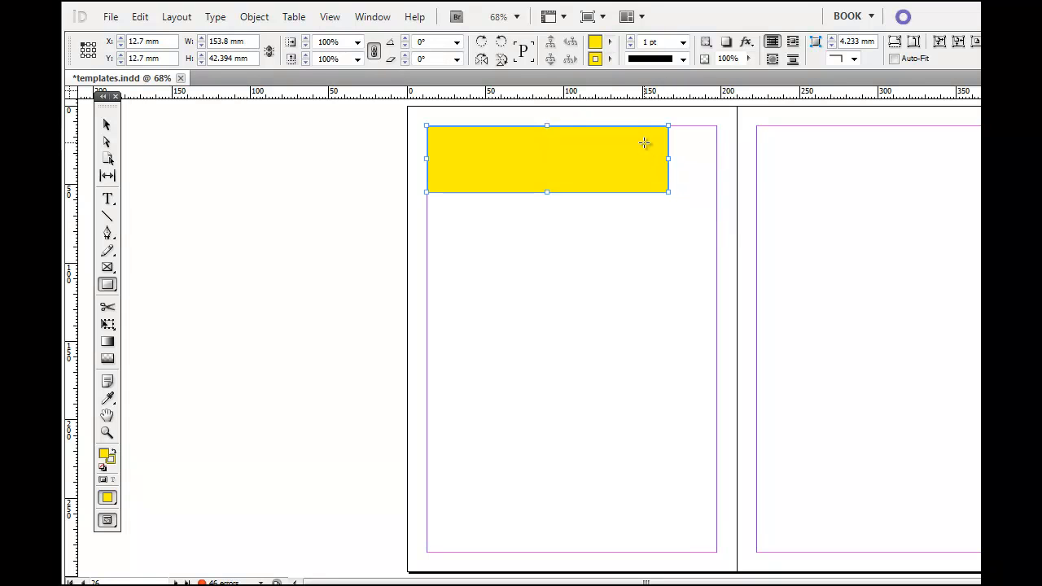
pyautogui.click(611, 42)
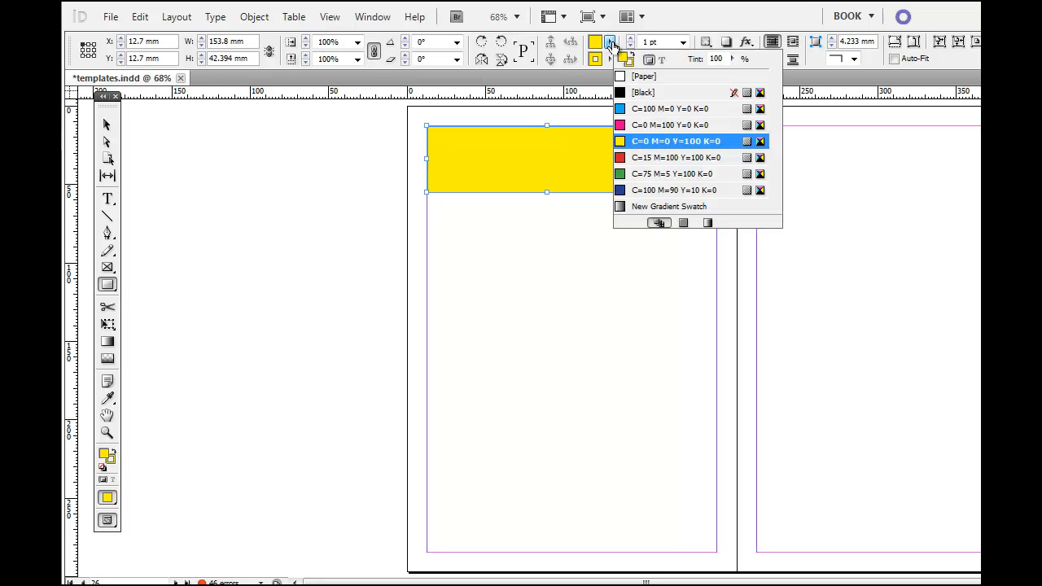
pyautogui.click(629, 93)
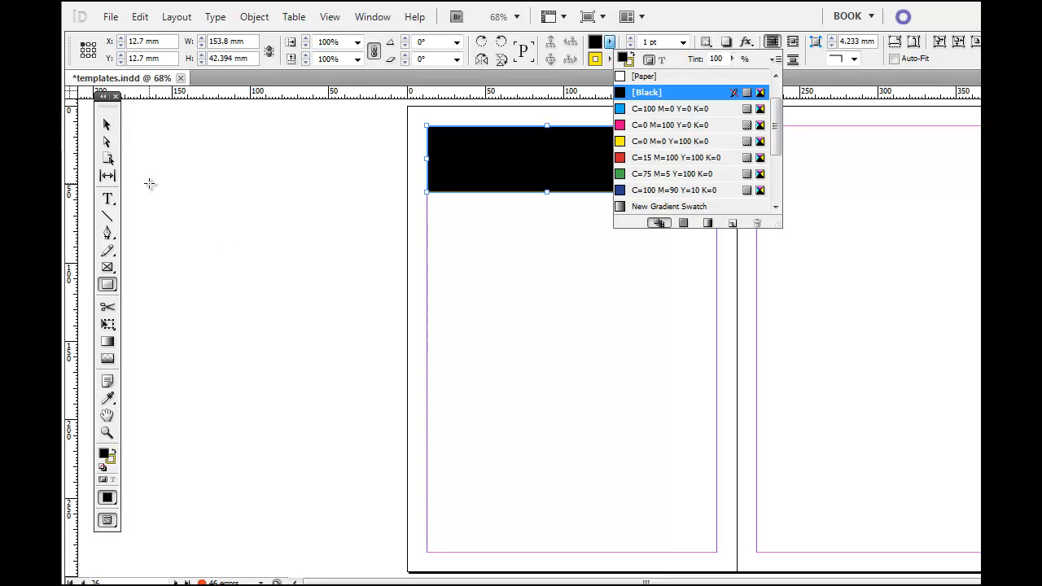
pyautogui.click(108, 130)
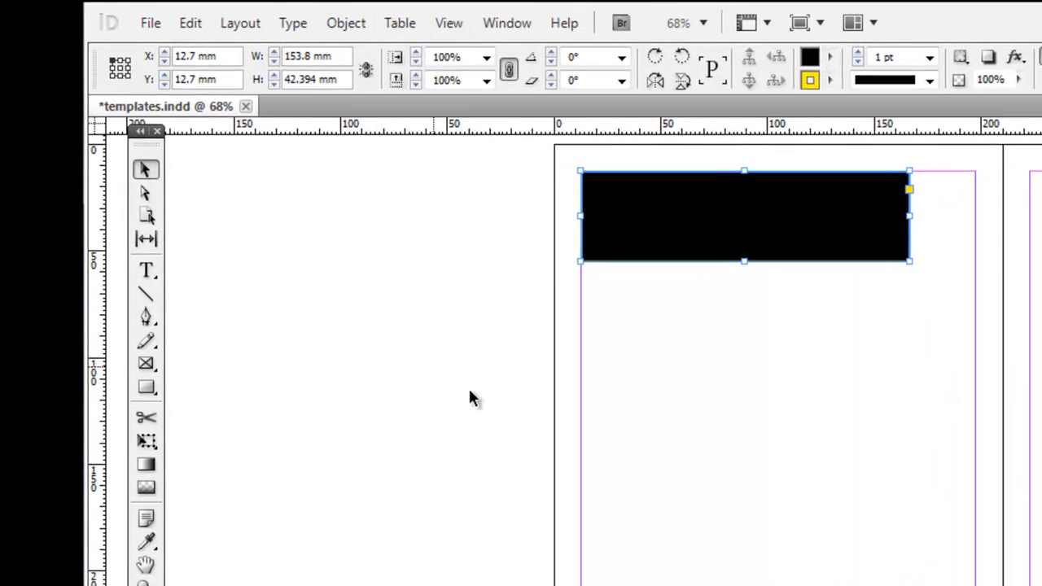
pyautogui.click(613, 431)
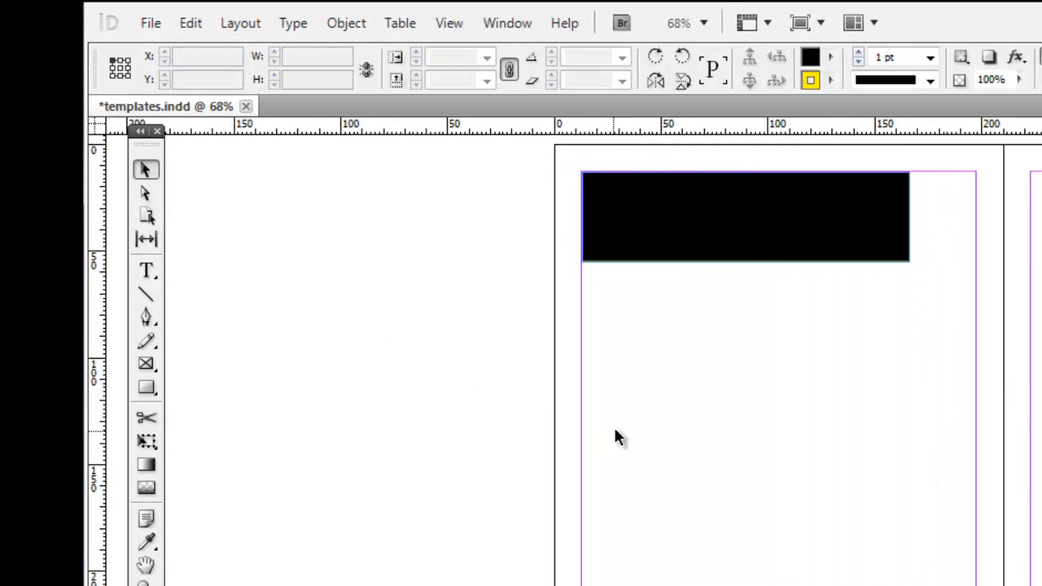
# Step: Resize the black rectangle to about 151 mm wide and 50 mm high, keeping its upper-left corner in place
pyautogui.click(731, 259)
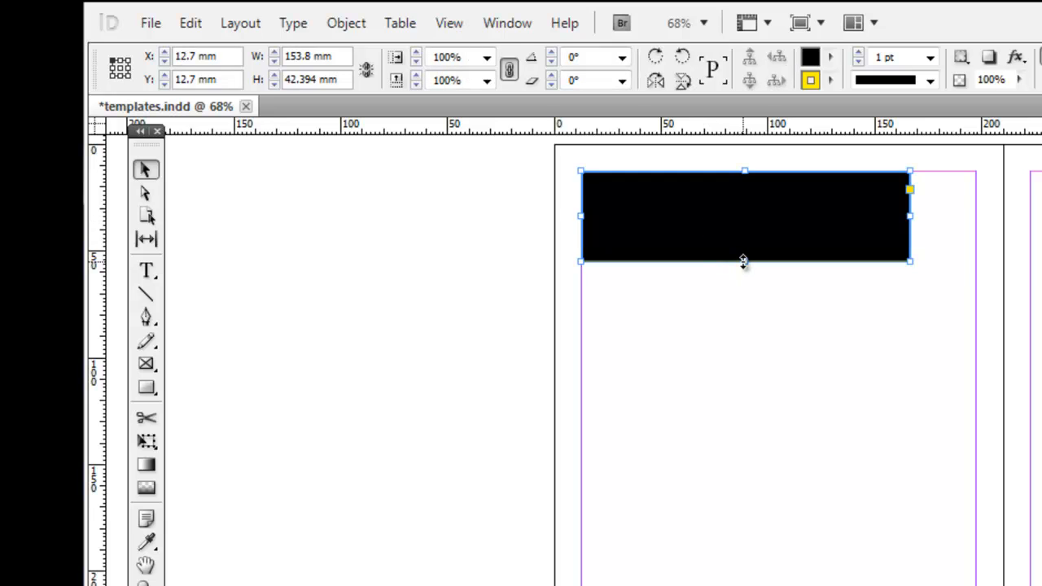
pyautogui.moveTo(744, 262); pyautogui.dragTo(744, 277)
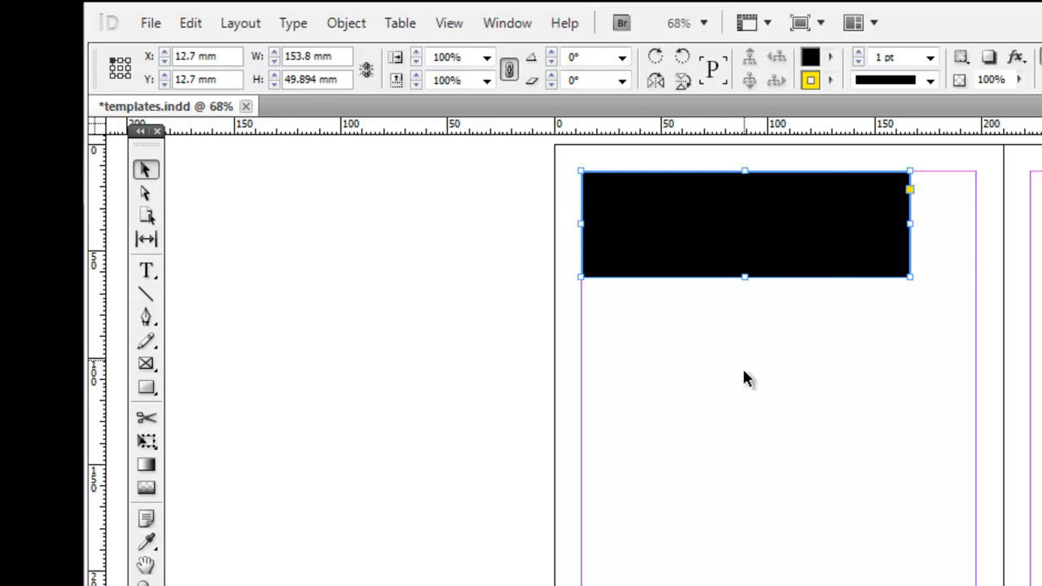
pyautogui.click(738, 404)
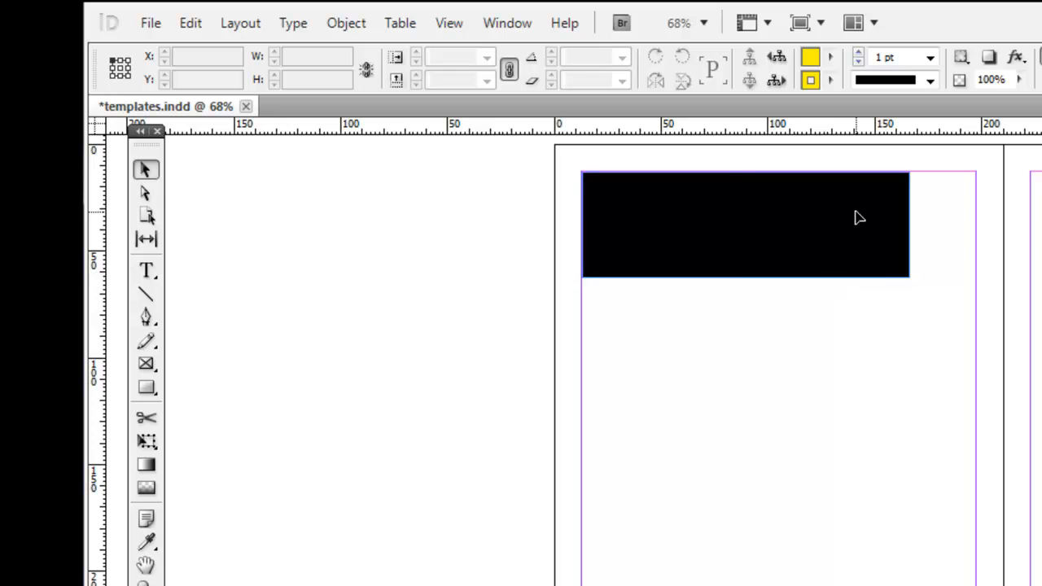
pyautogui.click(904, 222)
pyautogui.moveTo(911, 225); pyautogui.dragTo(904, 226)
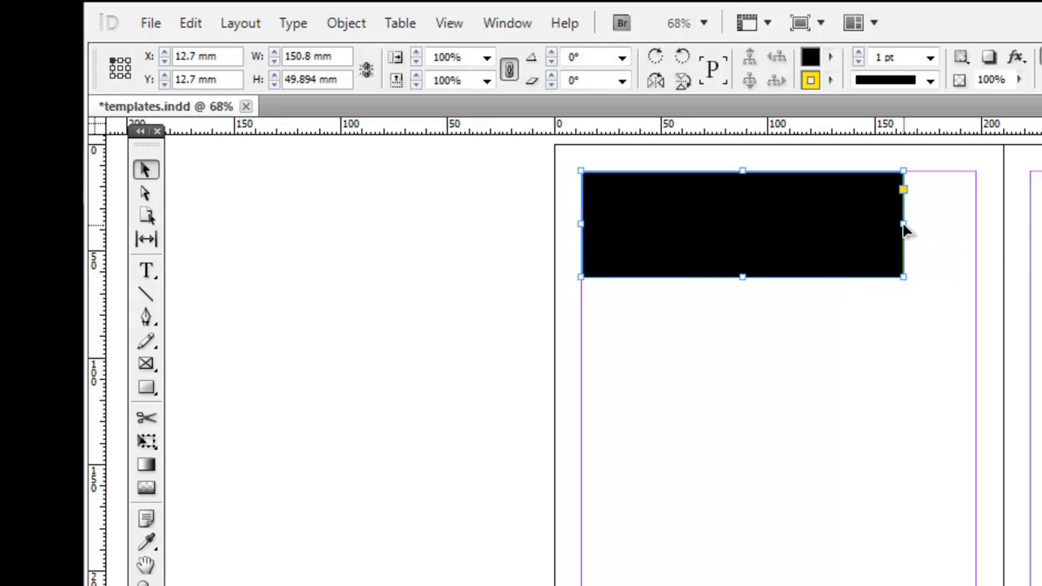
pyautogui.click(792, 486)
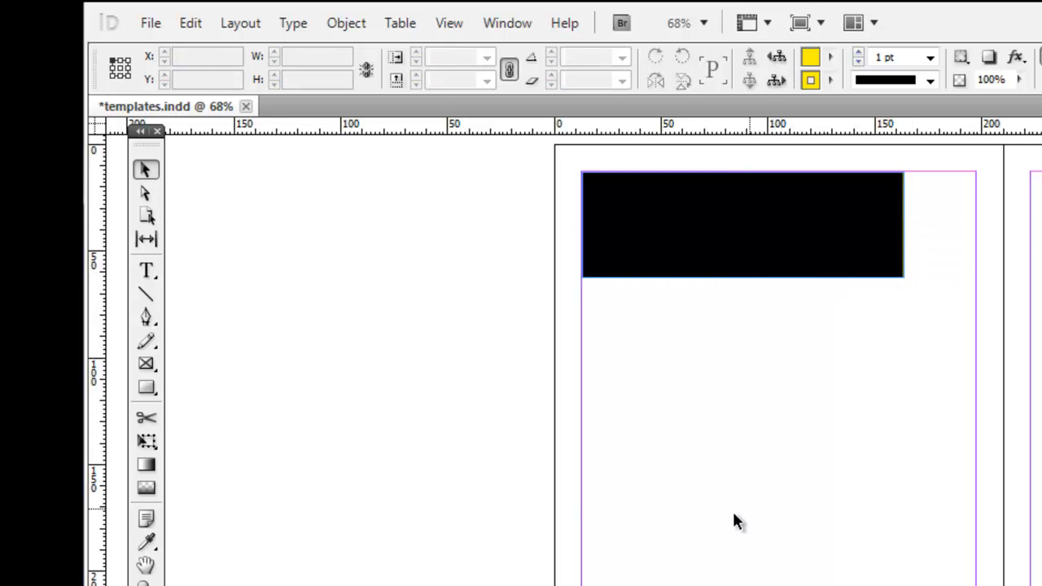
# Step: Place a vertical guide at 164 mm and draw a rectangle about 151 by 74 mm between left margin and guide, down to the lower margin
pyautogui.moveTo(98, 435); pyautogui.dragTo(904, 329)
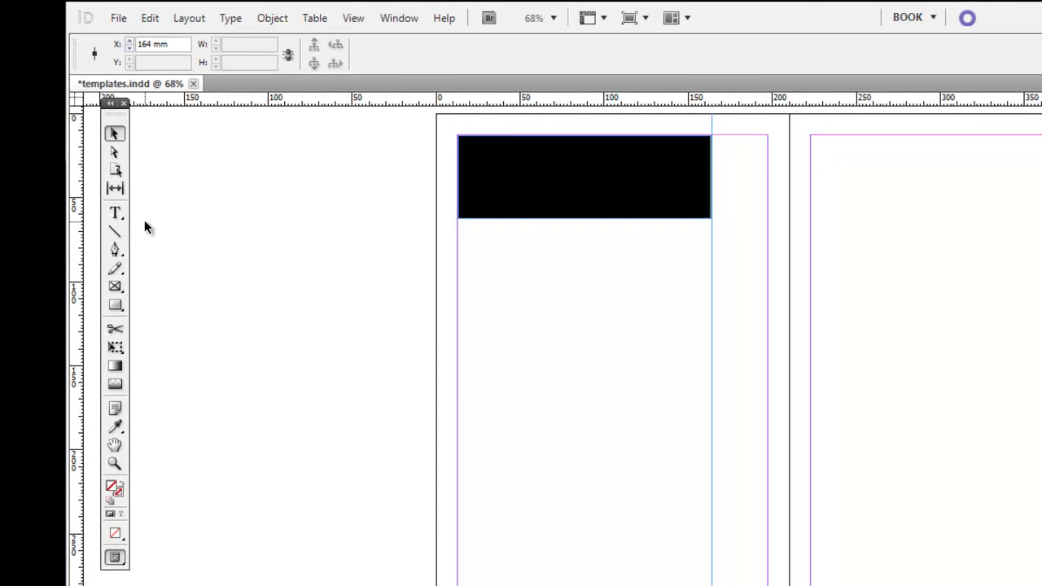
pyautogui.click(114, 307)
pyautogui.moveTo(459, 469)
pyautogui.mouseDown()
pyautogui.moveTo(477, 493)
pyautogui.moveTo(611, 535)
pyautogui.moveTo(713, 583)
pyautogui.mouseUp()
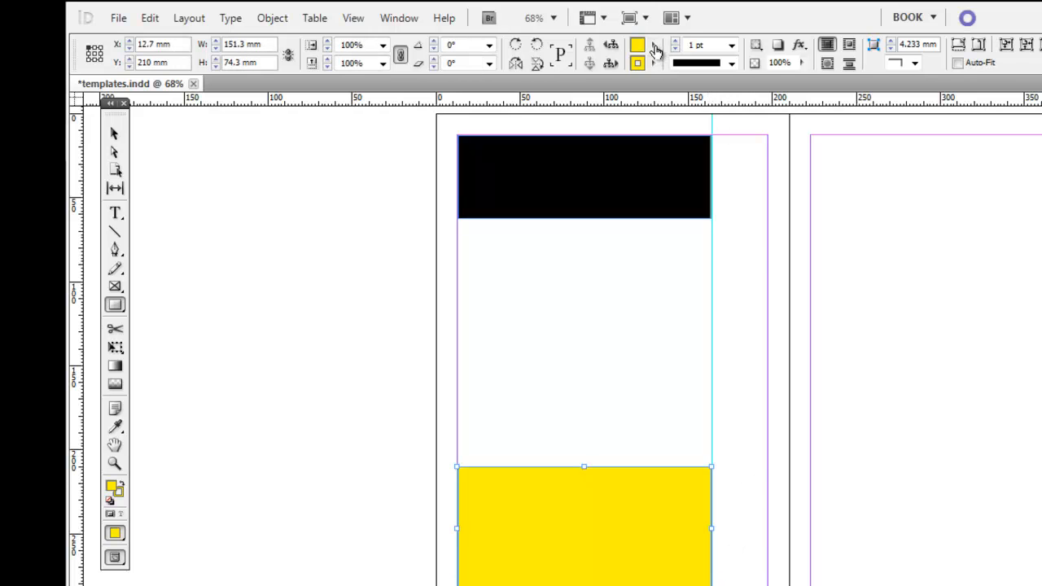
# Step: Fill the lower rectangle with [Black] at a 10% tint
pyautogui.click(654, 46)
pyautogui.click(670, 101)
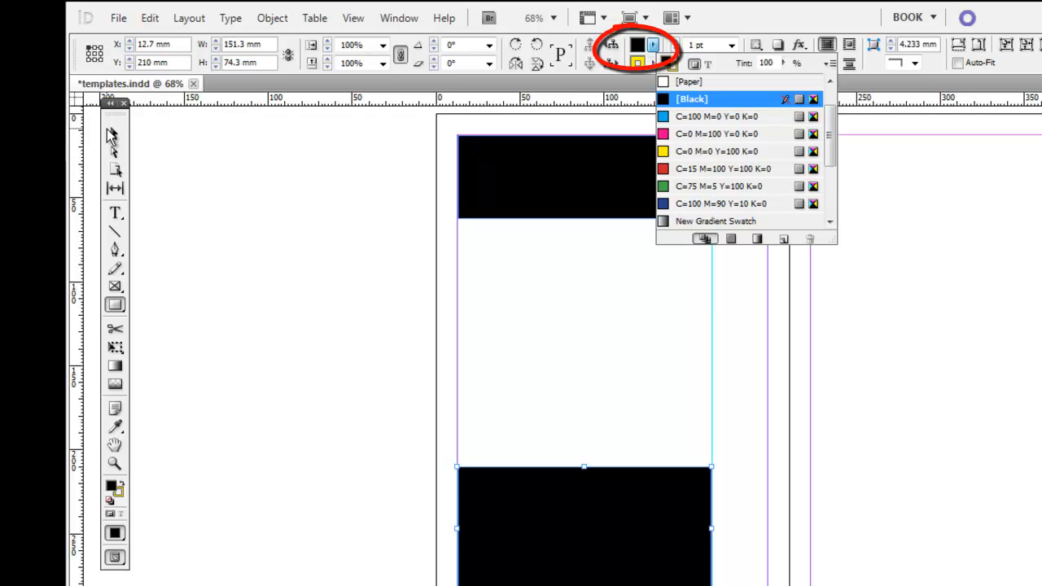
pyautogui.moveTo(778, 62); pyautogui.dragTo(739, 66)
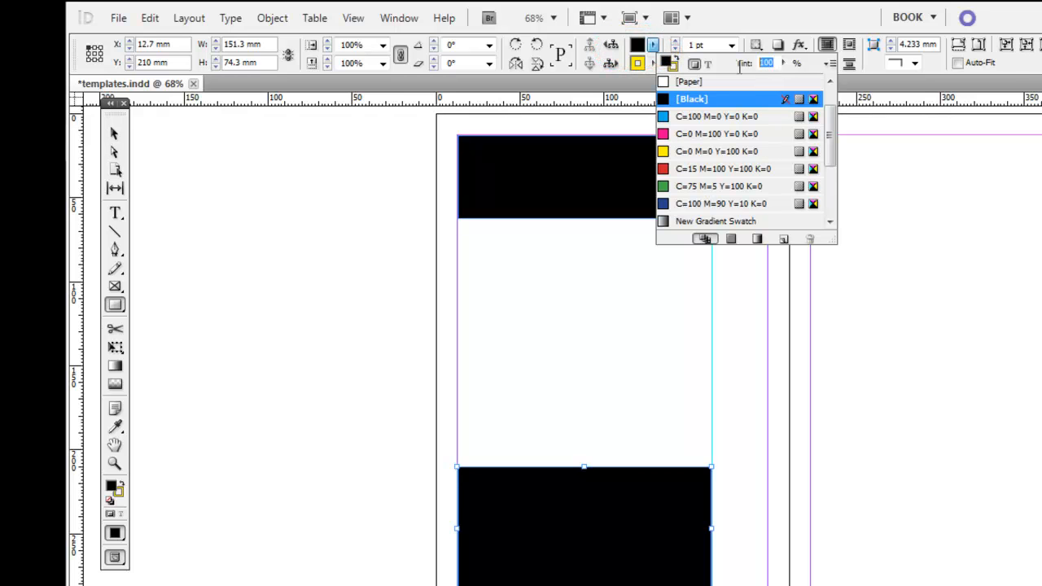
pyautogui.write('10')
pyautogui.press('Return')
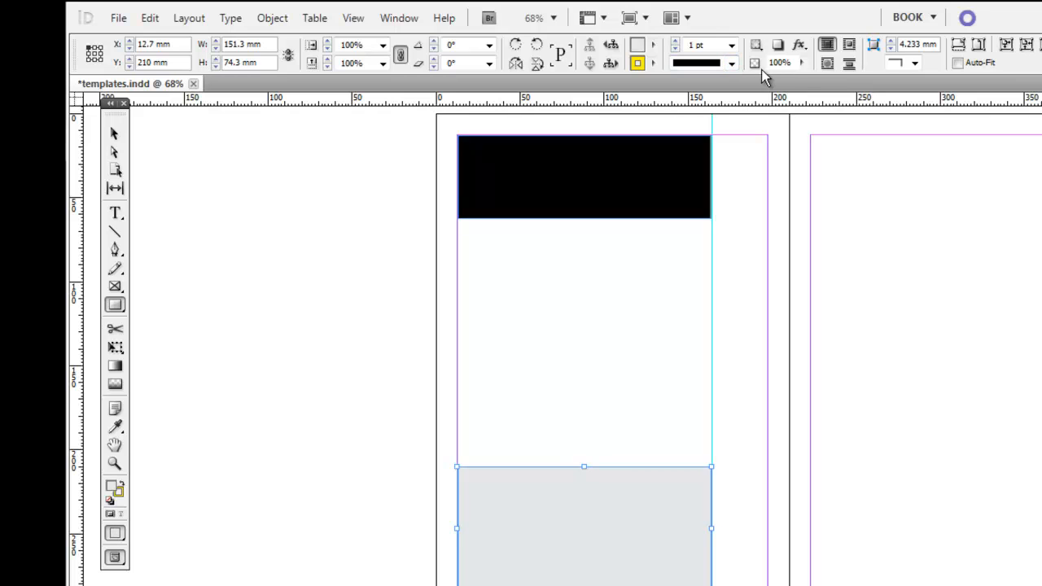
# Step: Set the lower rectangle's stroke weight to 0 pt and deselect it
pyautogui.click(698, 45)
pyautogui.write('0')
pyautogui.press('Return')
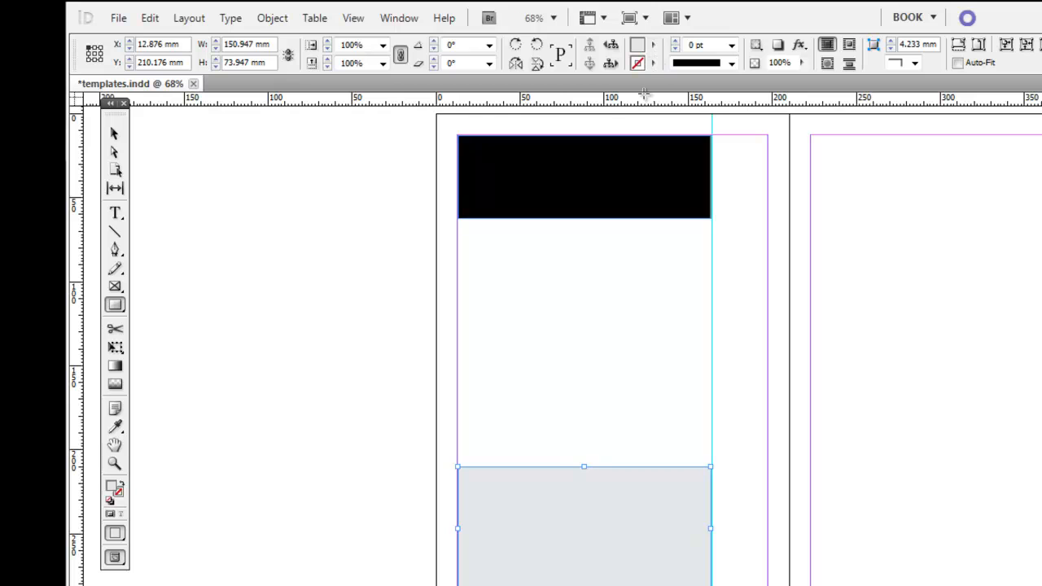
pyautogui.click(115, 136)
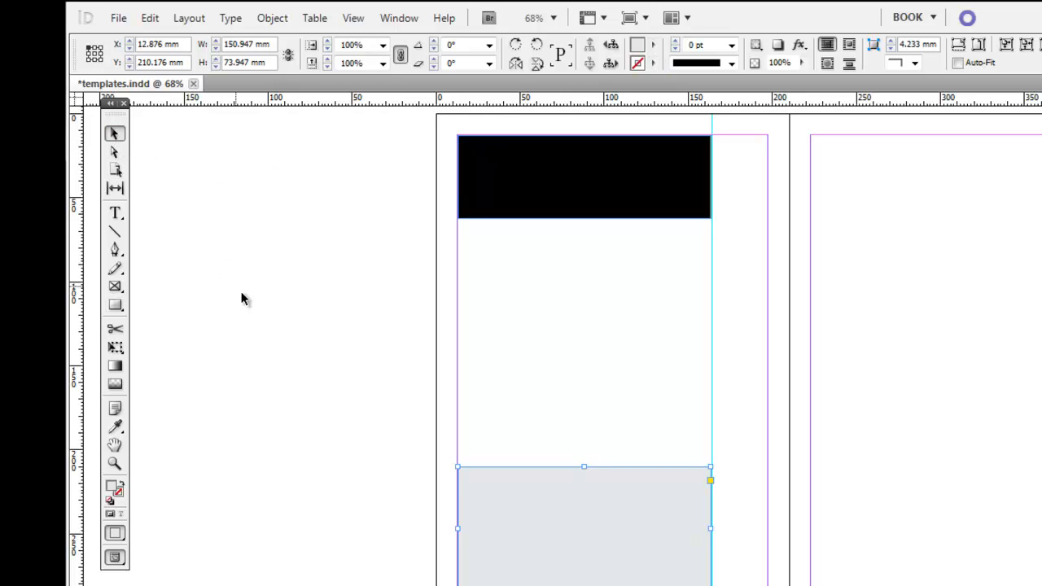
pyautogui.click(241, 298)
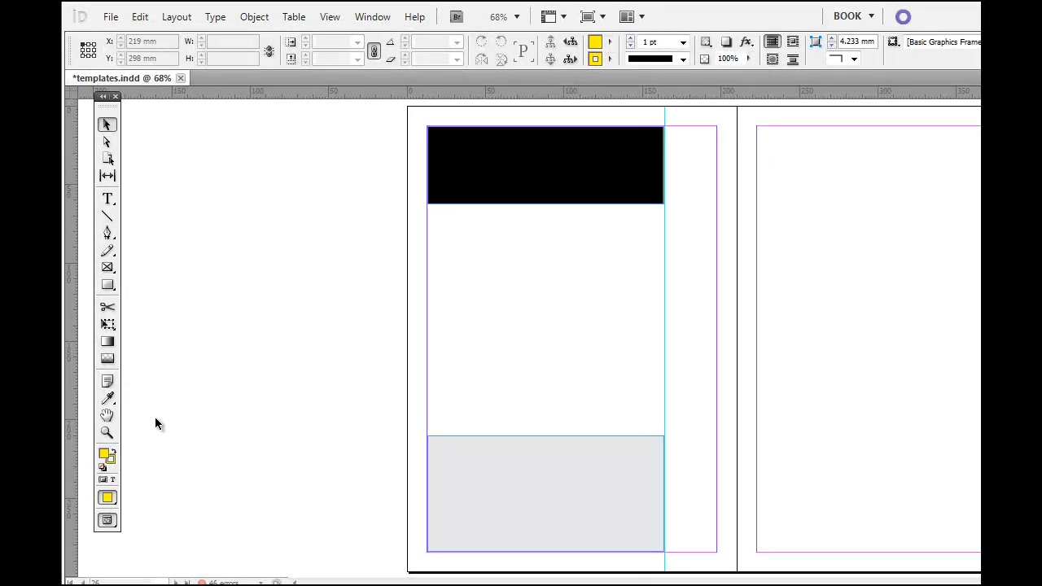
# Step: Draw a text frame about 151 by 75 mm from the left margin to the guide, just above the grey rectangle
pyautogui.click(113, 438)
pyautogui.moveTo(414, 200); pyautogui.dragTo(701, 461)
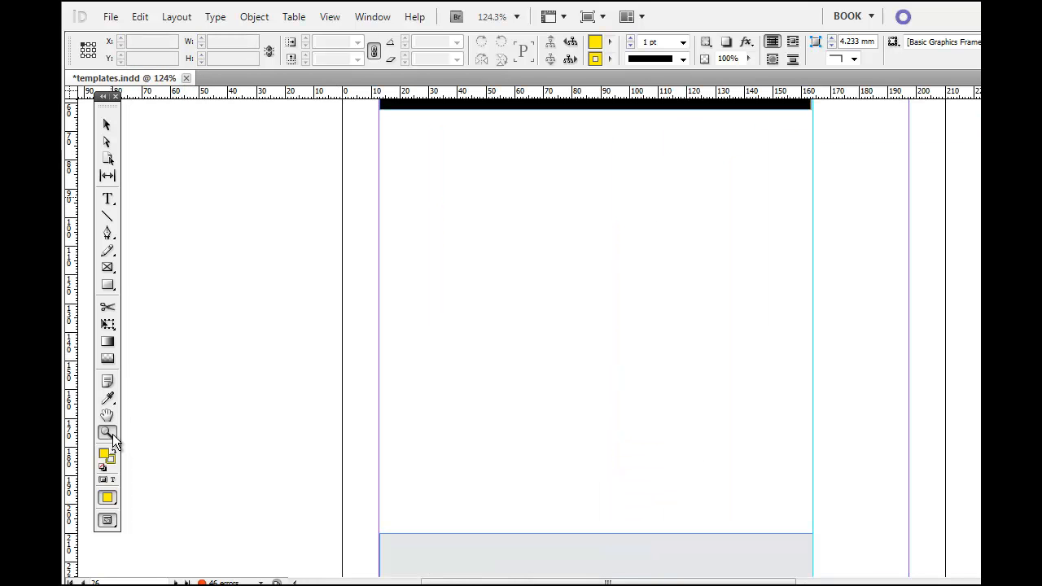
pyautogui.click(107, 198)
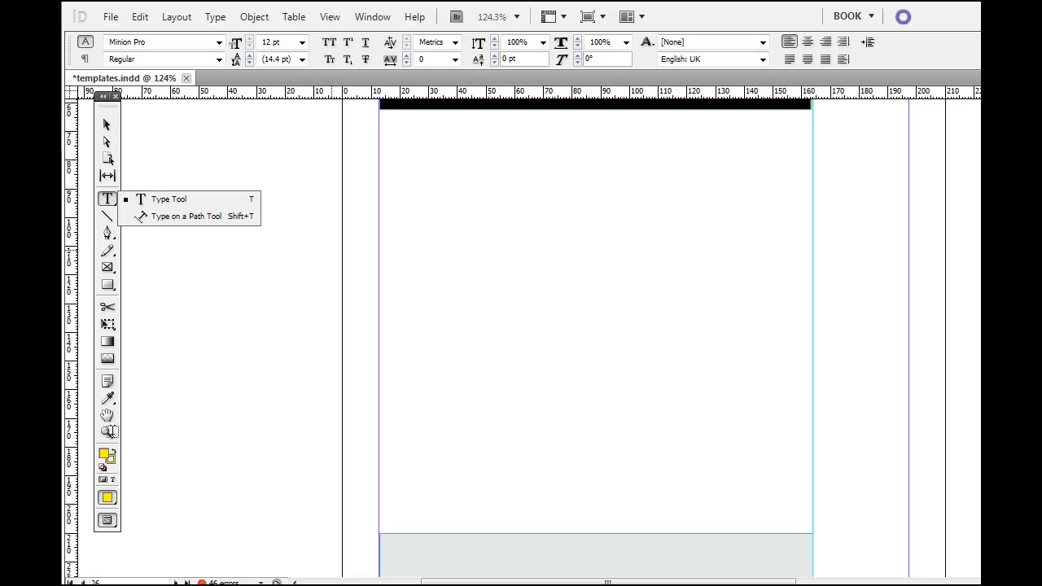
pyautogui.press('Escape')
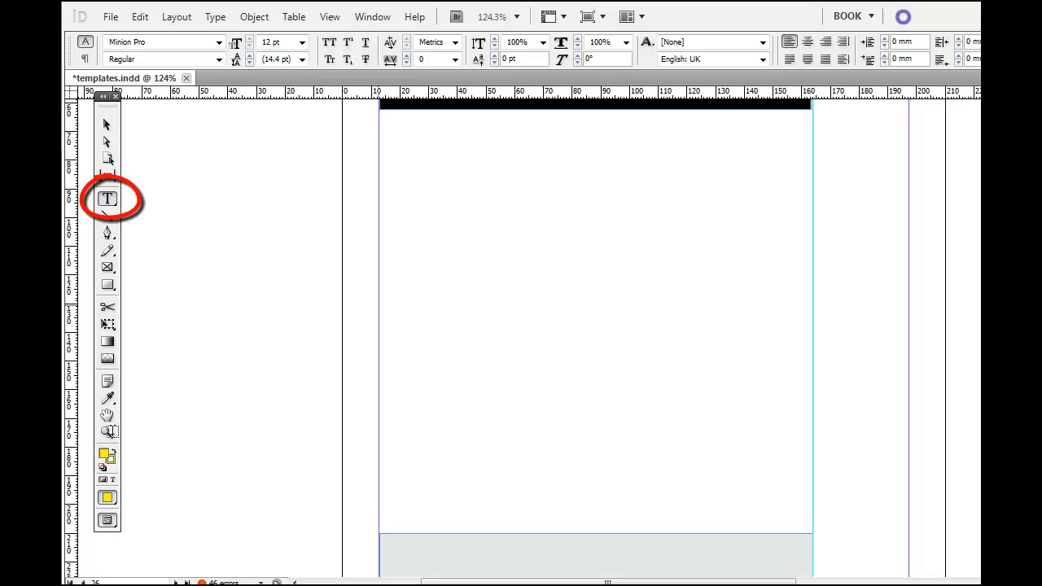
pyautogui.moveTo(379, 303)
pyautogui.mouseDown()
pyautogui.moveTo(456, 383)
pyautogui.moveTo(780, 482)
pyautogui.moveTo(813, 518)
pyautogui.mouseUp()
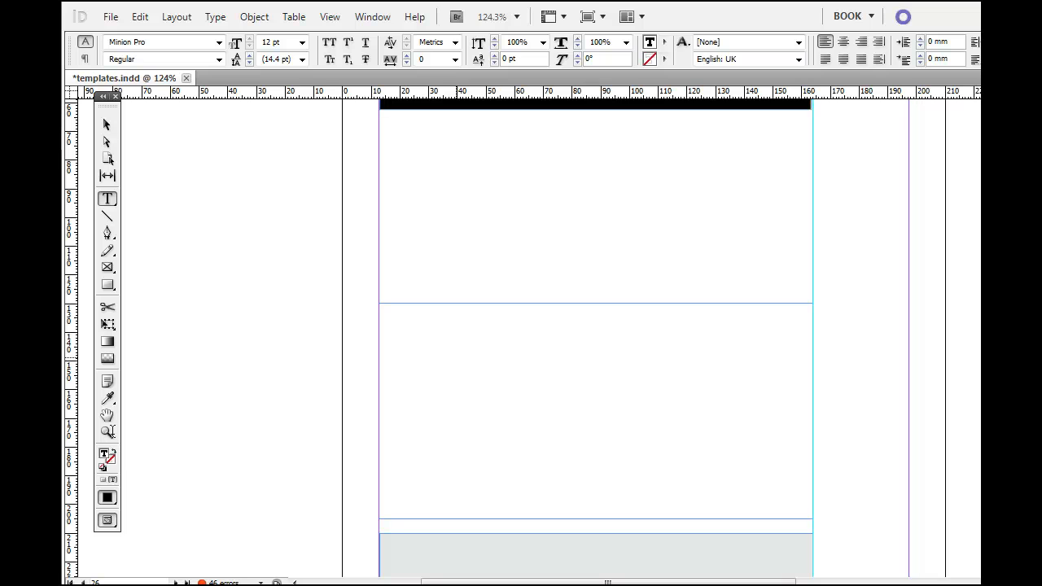
# Step: Fill the text frame with the word "Text", copying and pasting it repeatedly until the frame is full
pyautogui.write('Text')
pyautogui.hotkey('ctrl', 'a')
pyautogui.hotkey('ctrl', 'c')
pyautogui.hotkey('ctrl', 'v')
pyautogui.hotkey('ctrl', 'v')
pyautogui.hotkey('ctrl', 'v')
pyautogui.hotkey('ctrl', 'v')
pyautogui.hotkey('ctrl', 'v')
pyautogui.hotkey('ctrl', 'v')
pyautogui.hotkey('ctrl', 'a')
pyautogui.hotkey('ctrl', 'c')
pyautogui.hotkey('ctrl', 'v')
pyautogui.hotkey('ctrl', 'v')
pyautogui.hotkey('ctrl', 'v')
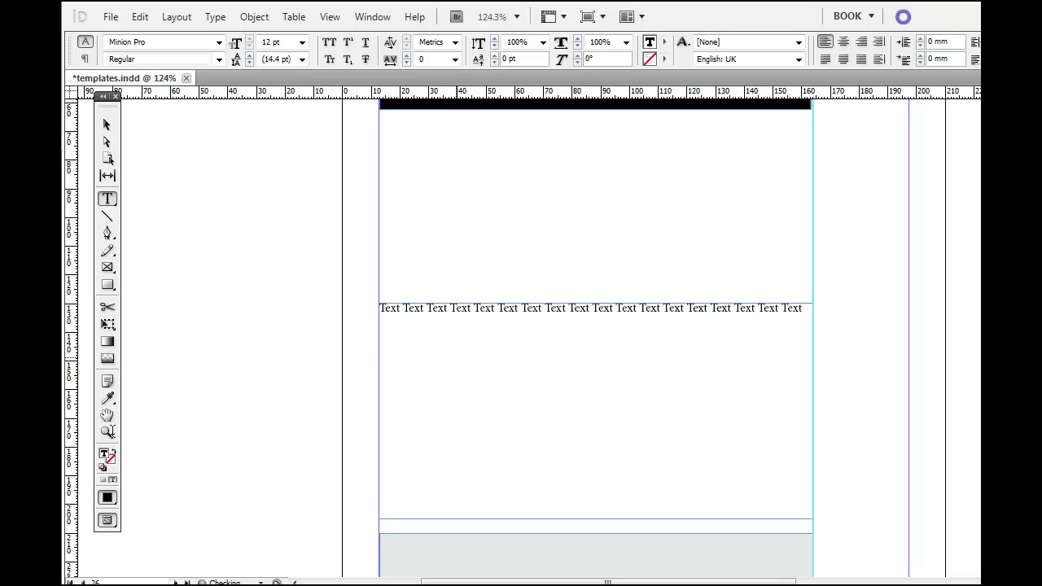
pyautogui.hotkey('ctrl', 'v')
pyautogui.hotkey('ctrl', 'v')
pyautogui.hotkey('ctrl', 'v')
pyautogui.hotkey('ctrl', 'v')
pyautogui.hotkey('ctrl', 'v')
pyautogui.hotkey('ctrl', 'a')
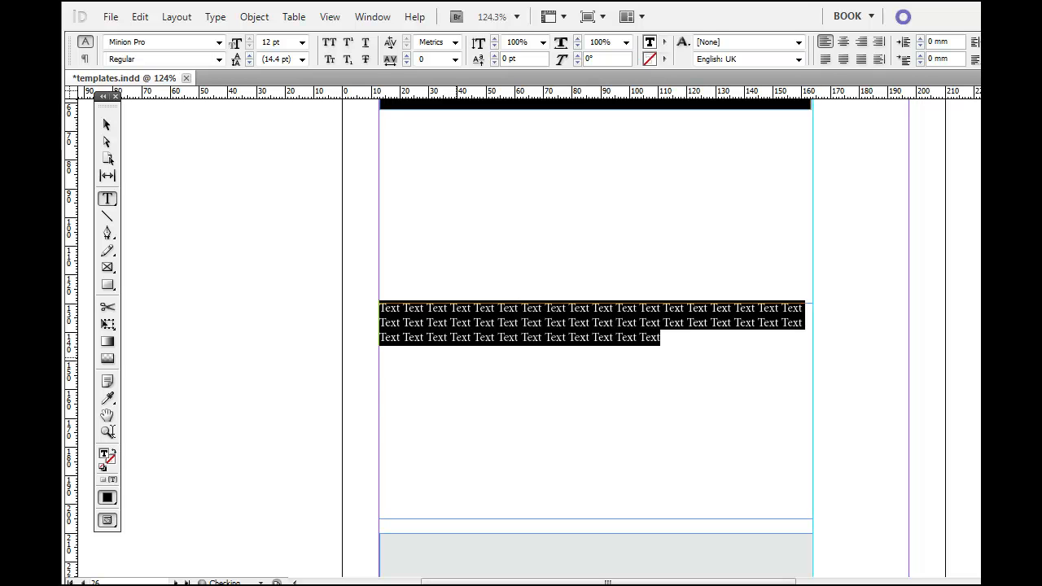
pyautogui.hotkey('ctrl', 'c')
pyautogui.hotkey('ctrl', 'v')
pyautogui.hotkey('ctrl', 'v')
pyautogui.hotkey('ctrl', 'v')
pyautogui.hotkey('ctrl', 'v')
pyautogui.hotkey('ctrl', 'v')
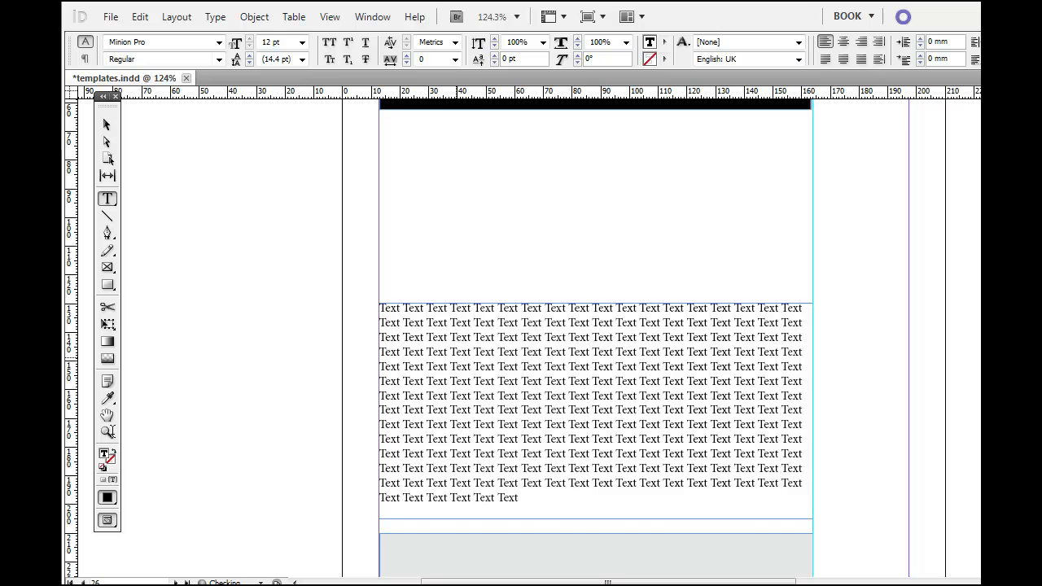
pyautogui.hotkey('ctrl', 'a')
pyautogui.hotkey('ctrl', 'c')
pyautogui.hotkey('ctrl', 'v')
pyautogui.hotkey('ctrl', 'v')
pyautogui.hotkey('ctrl', 'a')
pyautogui.hotkey('ctrl', 'c')
pyautogui.hotkey('ctrl', 'v')
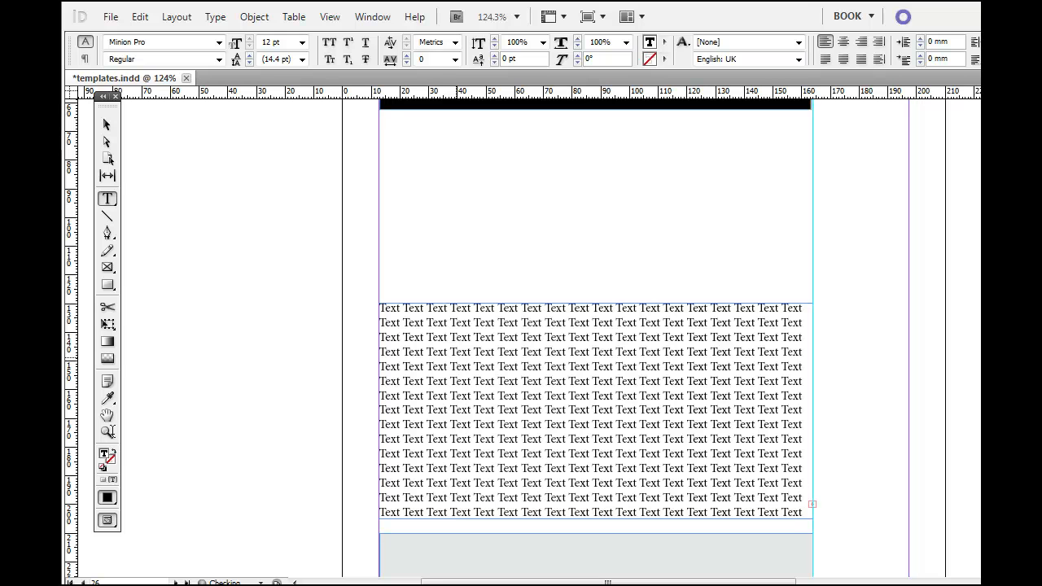
# Step: Set the font size of all the text in the frame to 9 pt
pyautogui.hotkey('ctrl', 'a')
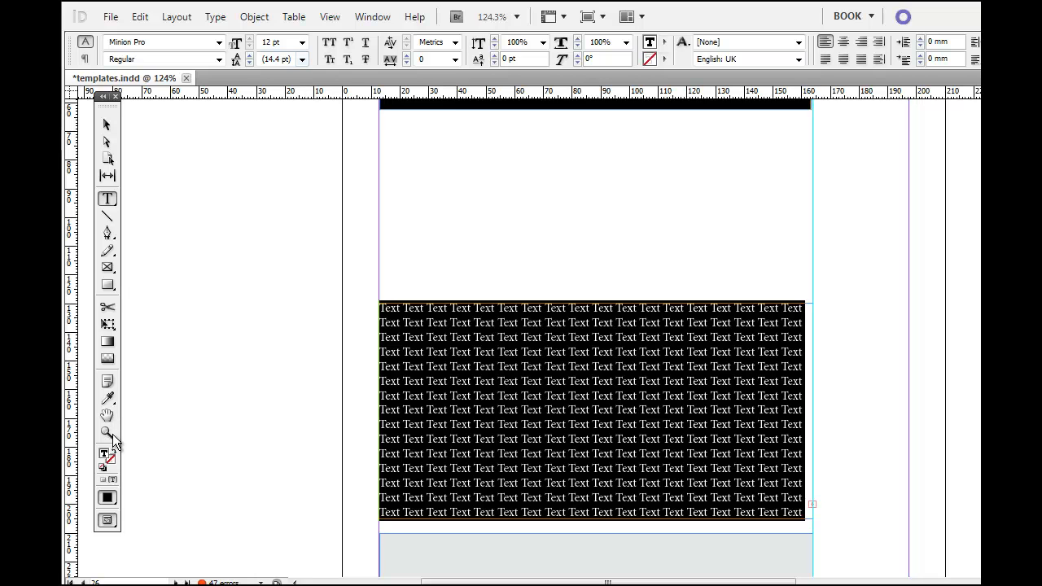
pyautogui.click(302, 42)
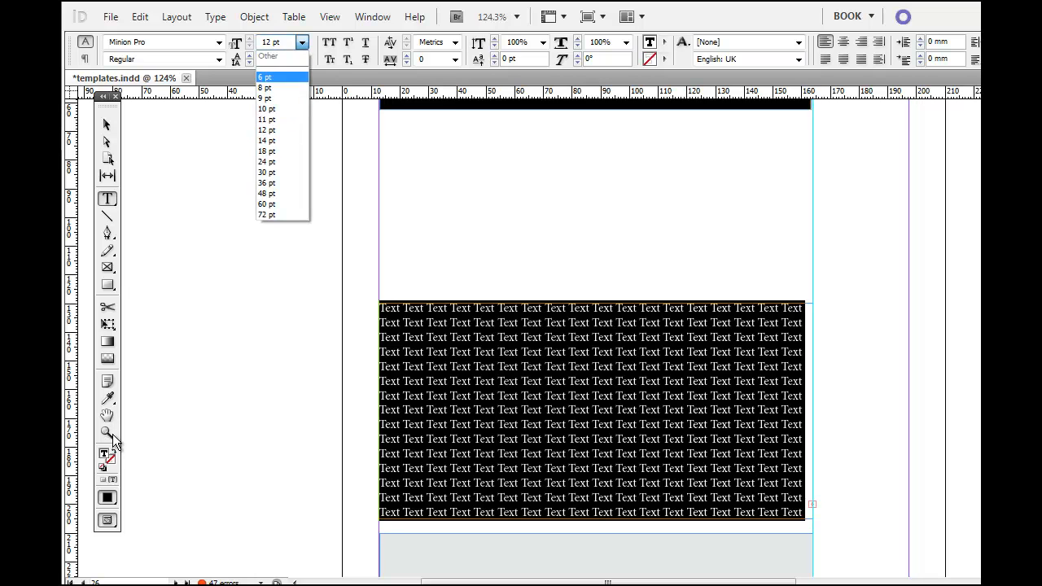
pyautogui.click(265, 97)
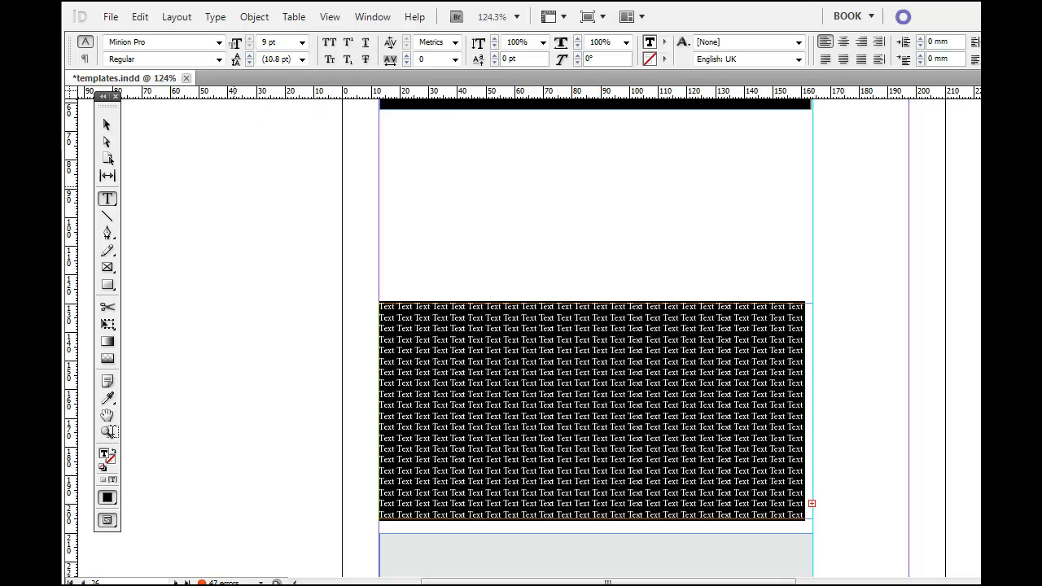
# Step: Divide the text frame into 4 columns through Text Frame Options
pyautogui.click(107, 124)
pyautogui.click(321, 332)
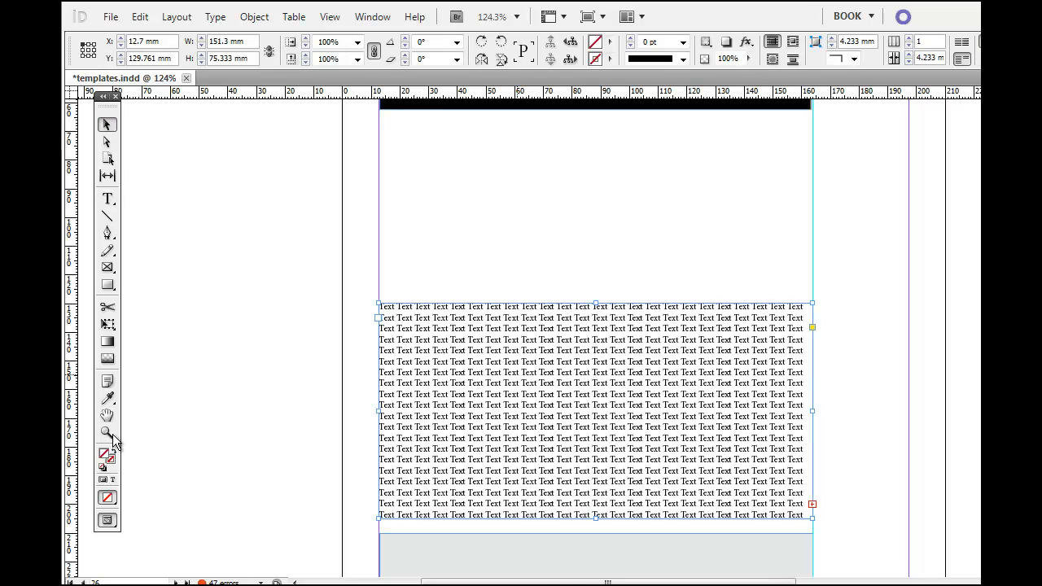
pyautogui.rightClick(518, 375)
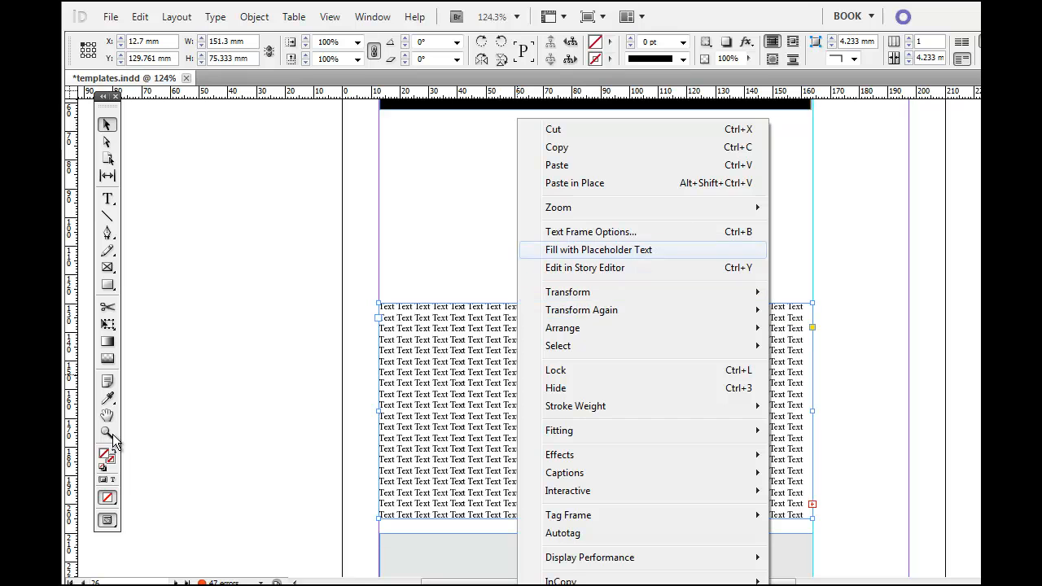
pyautogui.press('Return')
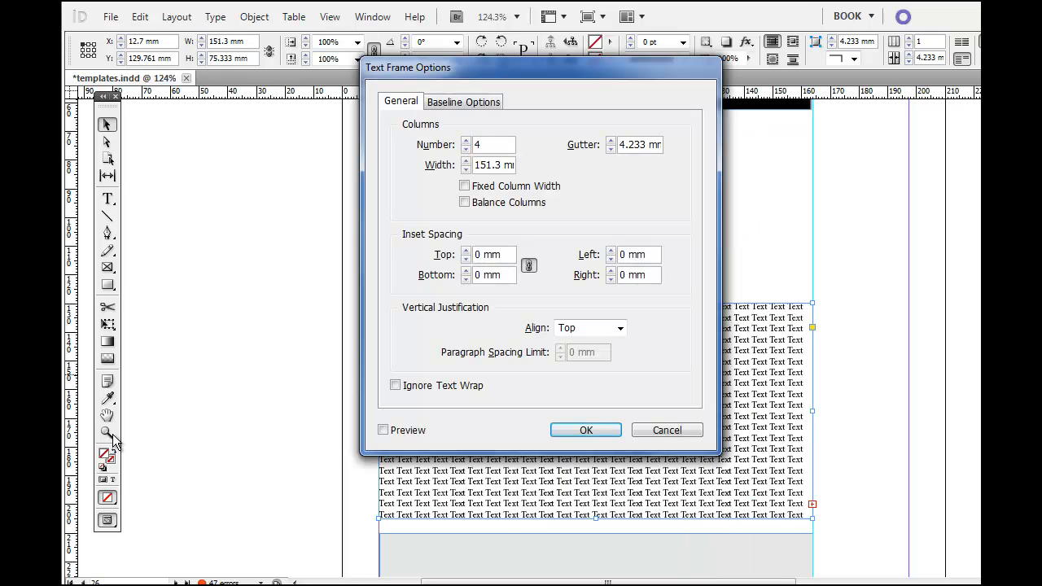
pyautogui.press('Escape')
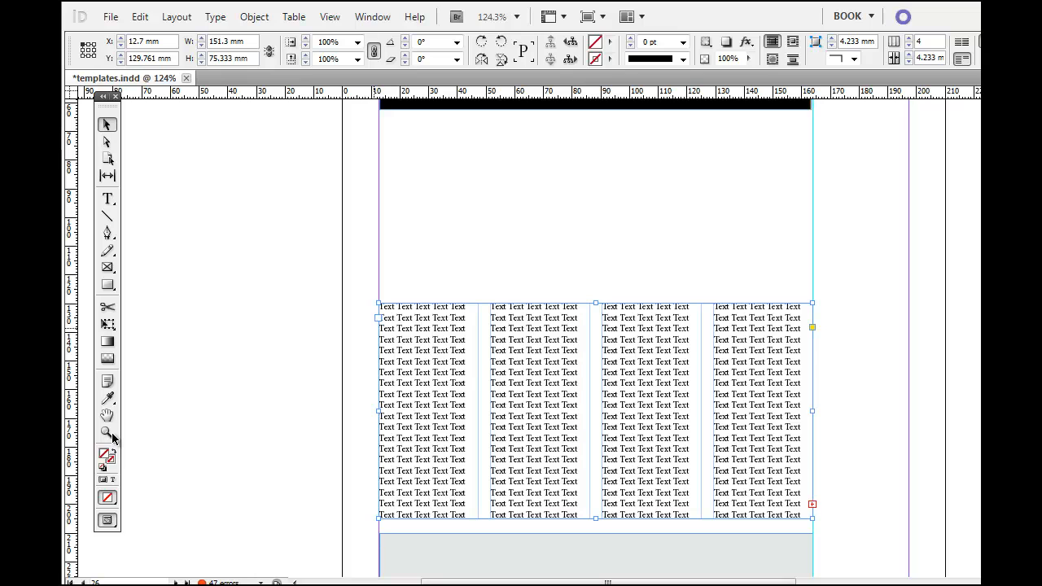
# Step: Justify all the text in the four-column frame with the last line aligned left
pyautogui.press('t')
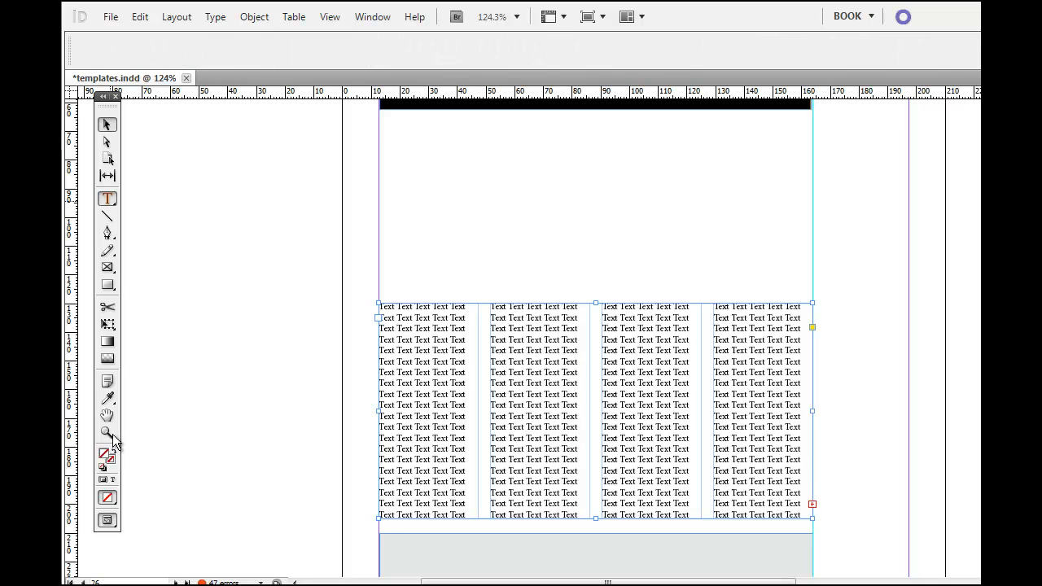
pyautogui.click(454, 448)
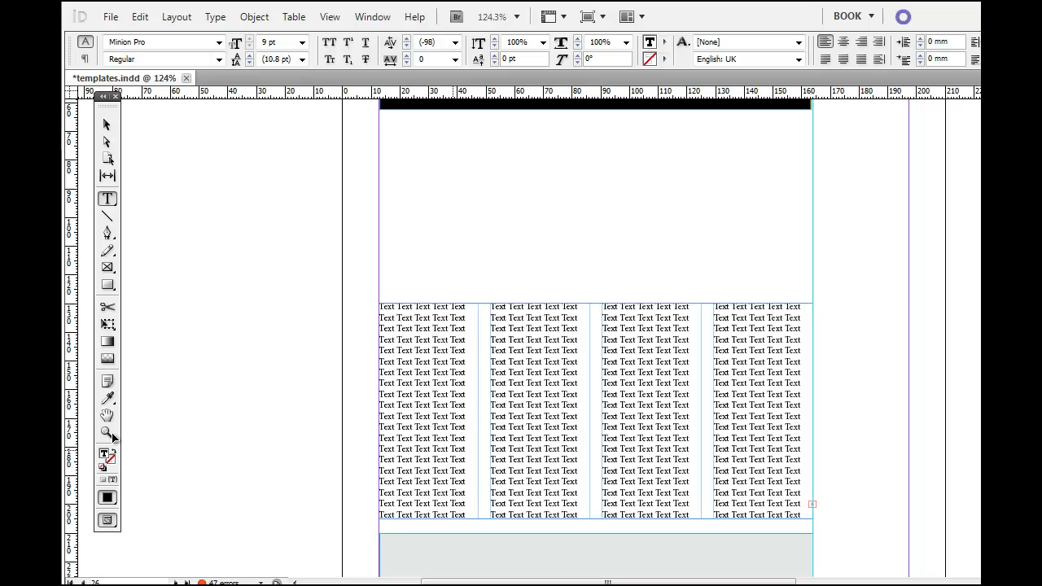
pyautogui.hotkey('ctrl', 'a')
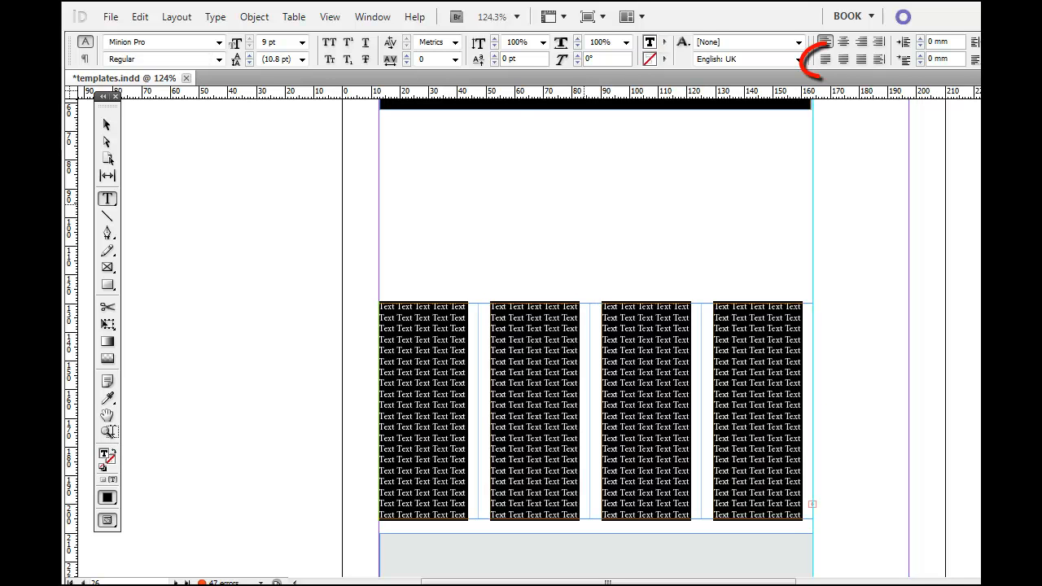
pyautogui.hotkey('ctrl', 'shift', 'j')
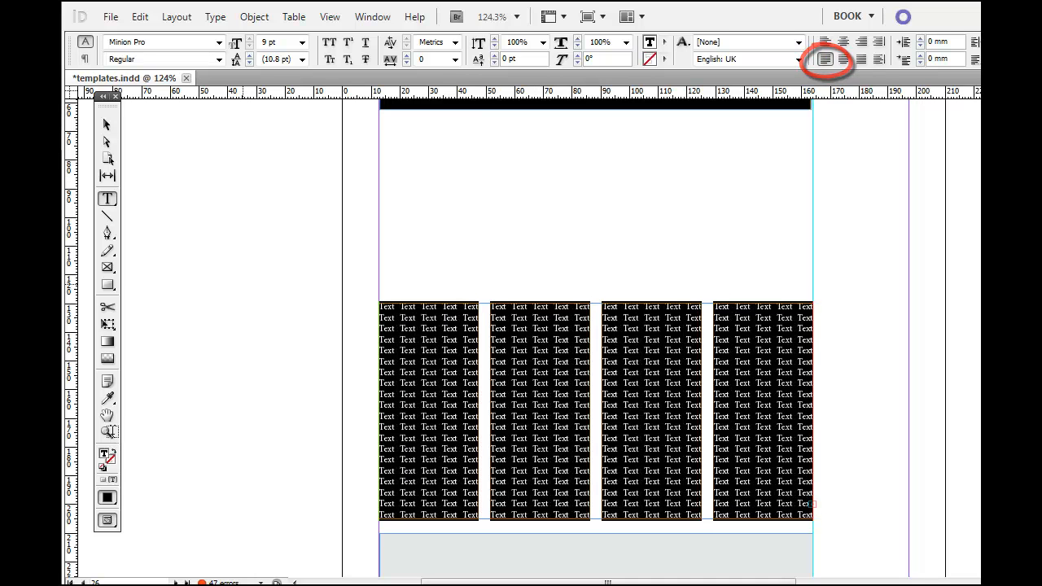
pyautogui.press('Escape')
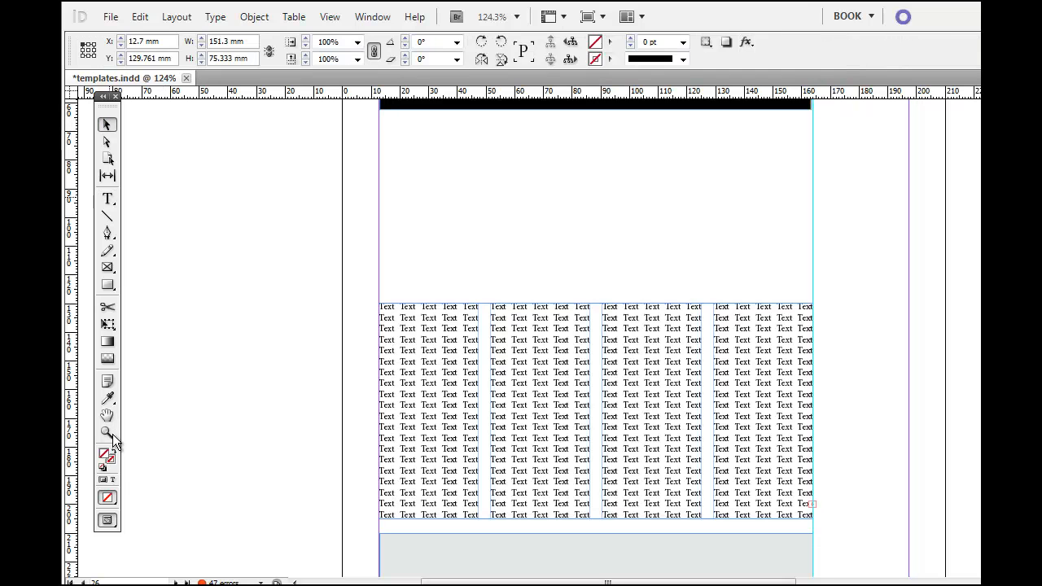
# Step: Draw a text frame about 48 by 24 mm at the left margin below the black block and enter "Headline" in it
pyautogui.press('t')
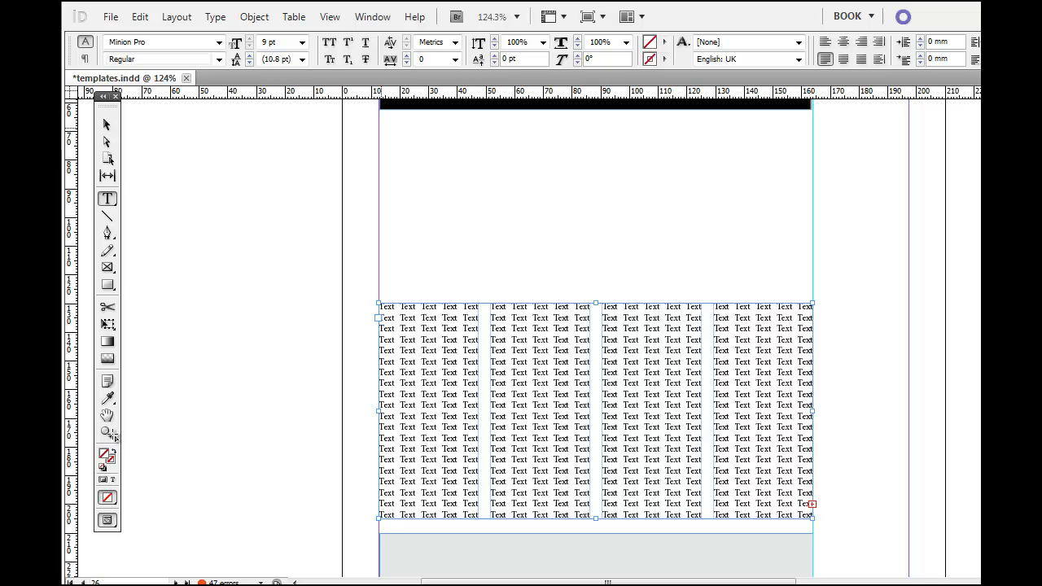
pyautogui.moveTo(379, 128); pyautogui.dragTo(516, 196)
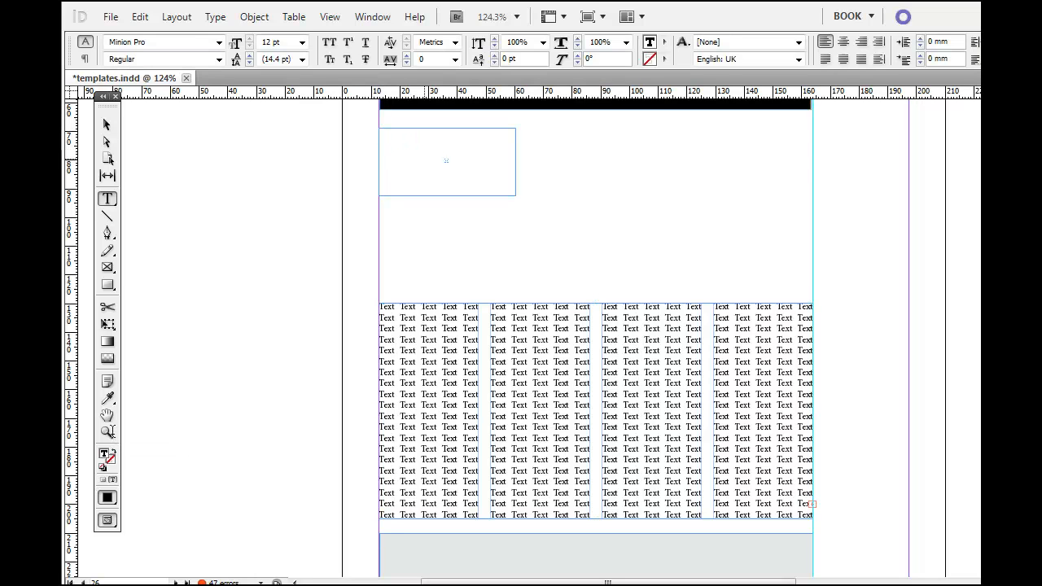
pyautogui.write('Headline')
# Step: Fill the new frame with the word "Headline", copying and pasting it repeatedly
pyautogui.hotkey('ctrl', 'a')
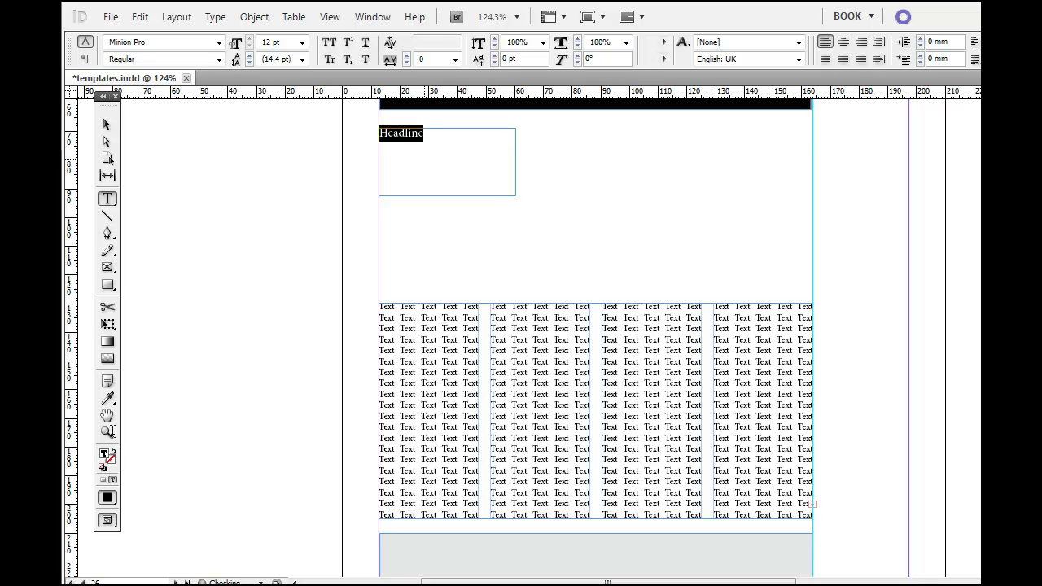
pyautogui.hotkey('ctrl', 'c')
pyautogui.hotkey('ctrl', 'v')
pyautogui.hotkey('ctrl', 'v')
pyautogui.hotkey('ctrl', 'v')
pyautogui.hotkey('ctrl', 'v')
pyautogui.hotkey('ctrl', 'v')
pyautogui.hotkey('ctrl', 'v')
pyautogui.hotkey('ctrl', 'v')
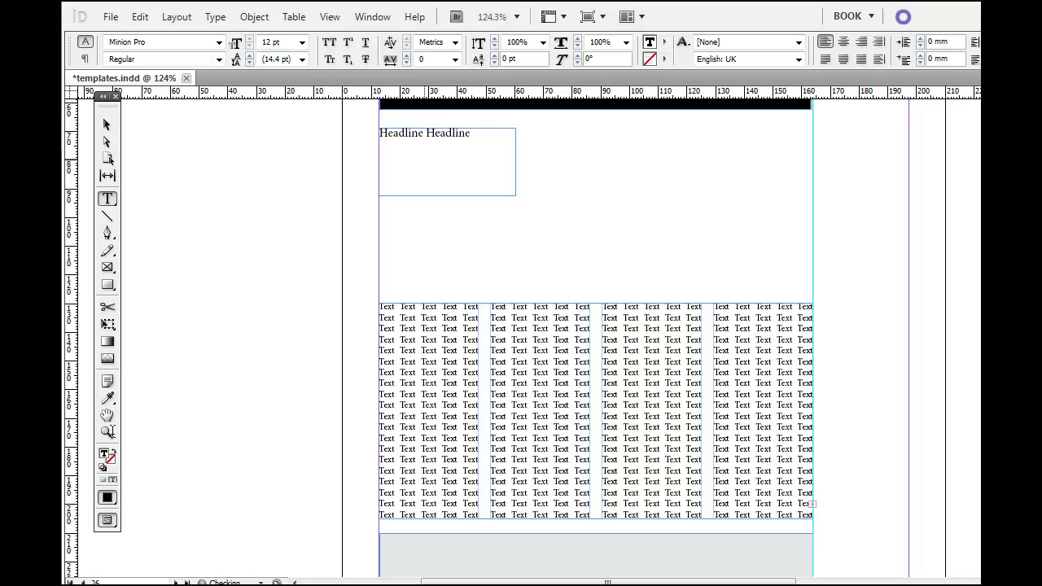
pyautogui.hotkey('ctrl', 'a')
pyautogui.hotkey('ctrl', 'c')
pyautogui.hotkey('ctrl', 'v')
pyautogui.hotkey('ctrl', 'v')
# Step: Set the font of all the headline text to Impact
pyautogui.hotkey('ctrl', 'a')
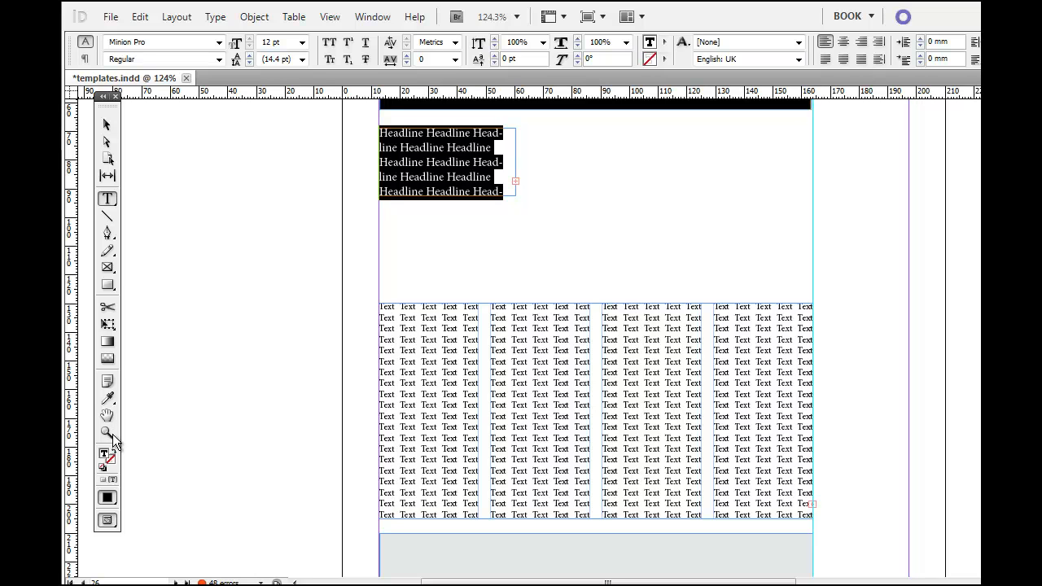
pyautogui.click(219, 42)
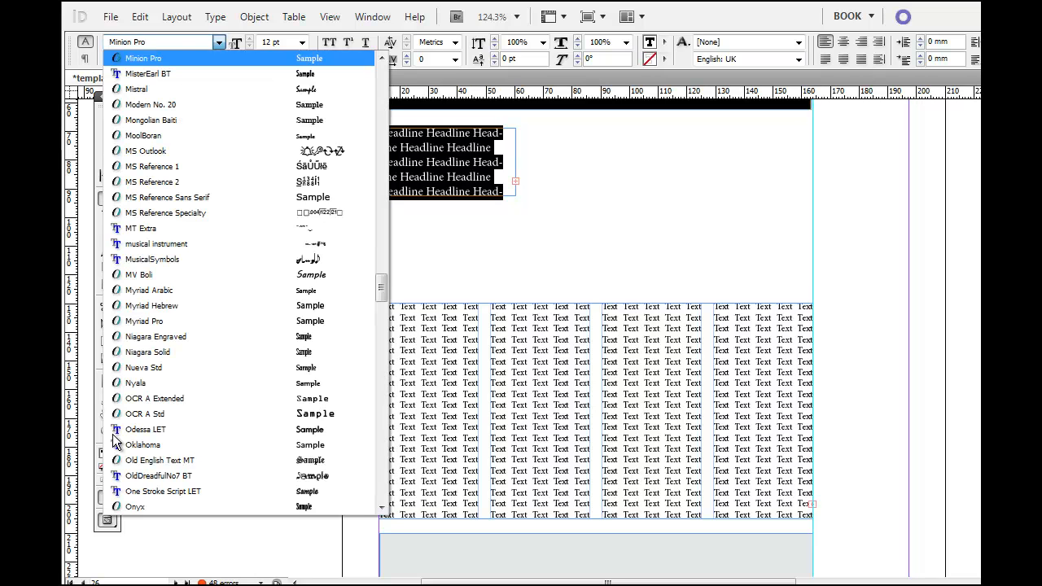
pyautogui.moveTo(381, 288)
pyautogui.mouseDown()
pyautogui.moveTo(381, 178)
pyautogui.moveTo(381, 230)
pyautogui.mouseUp()
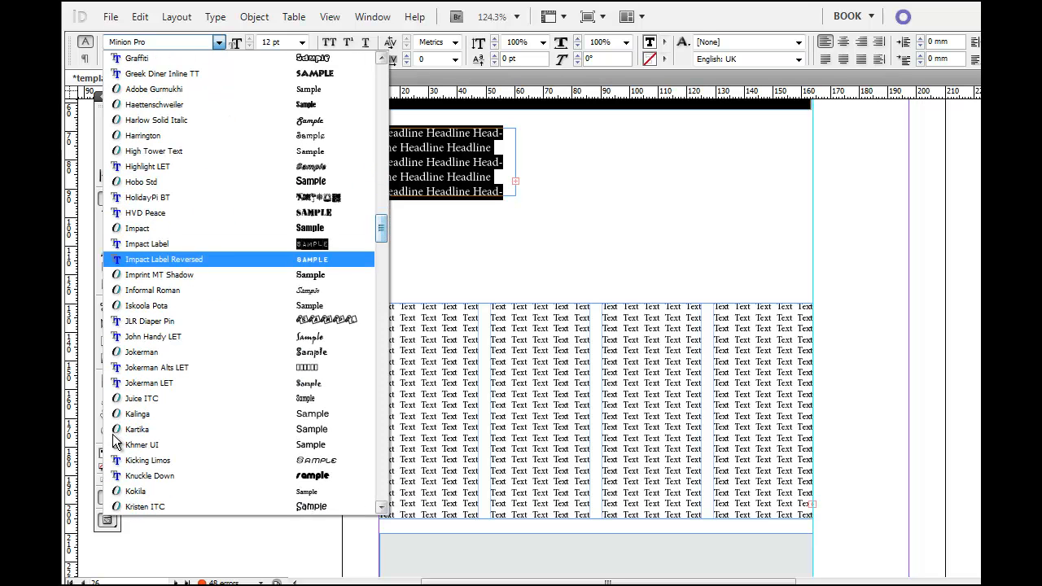
pyautogui.scroll(-3, 294, 230)
pyautogui.click(294, 230)
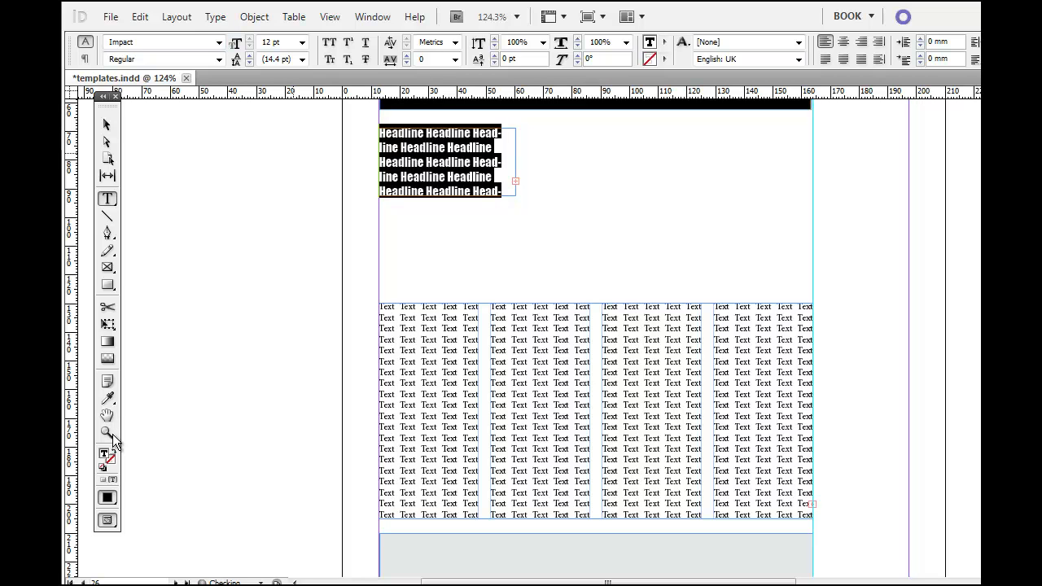
# Step: Set both the font size and the leading of the headline text to 66 pt
pyautogui.press('Tab')
pyautogui.write('66')
pyautogui.press('Tab')
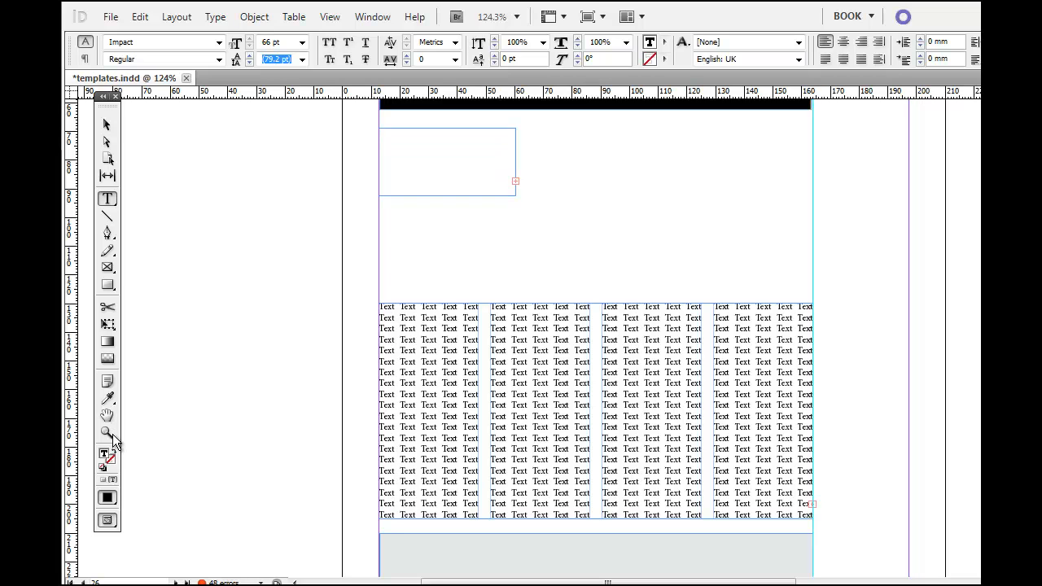
pyautogui.write('66')
pyautogui.press('Return')
pyautogui.press('Escape')
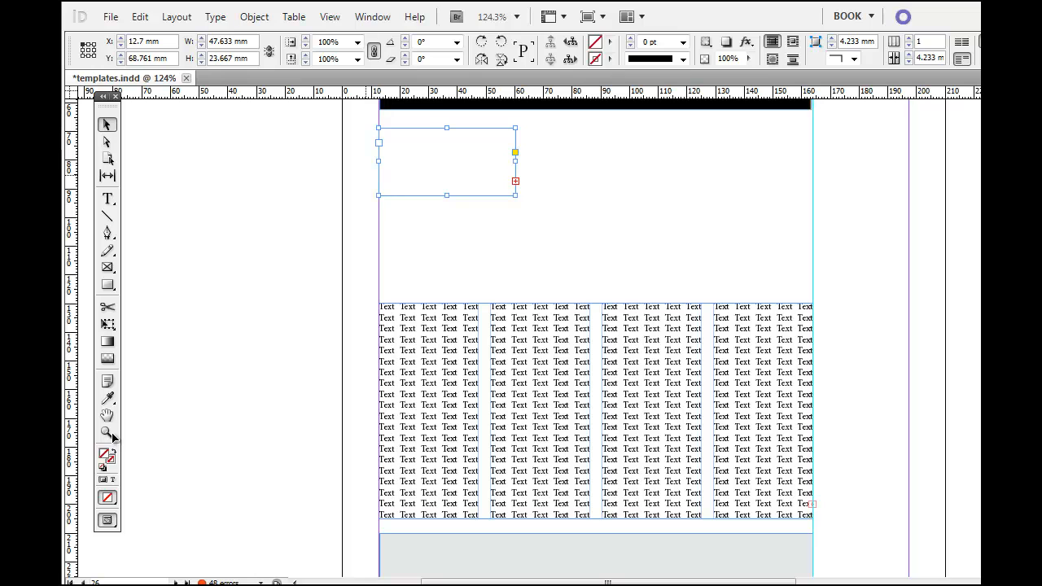
# Step: Enlarge the headline frame to about 151 by 49 mm and extend the four-column frame upward to a height of about 85 mm
pyautogui.moveTo(516, 195); pyautogui.dragTo(614, 253)
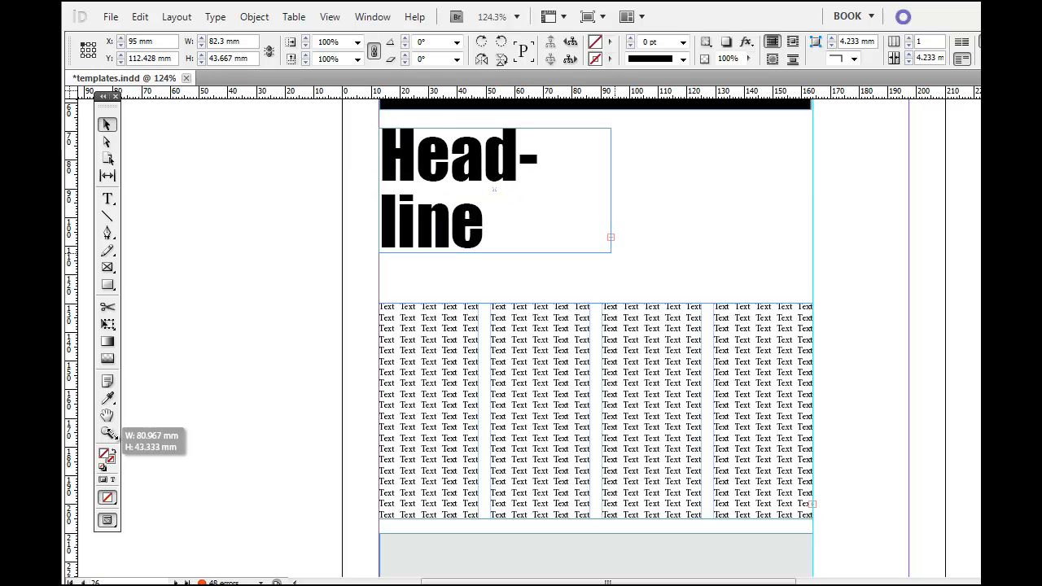
pyautogui.moveTo(614, 252); pyautogui.dragTo(812, 269)
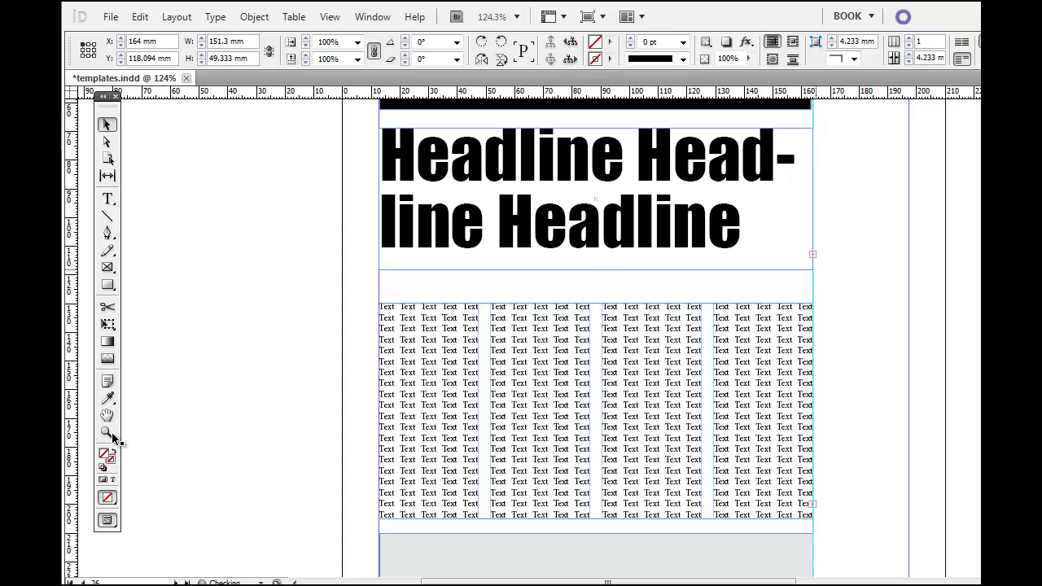
pyautogui.click(576, 372)
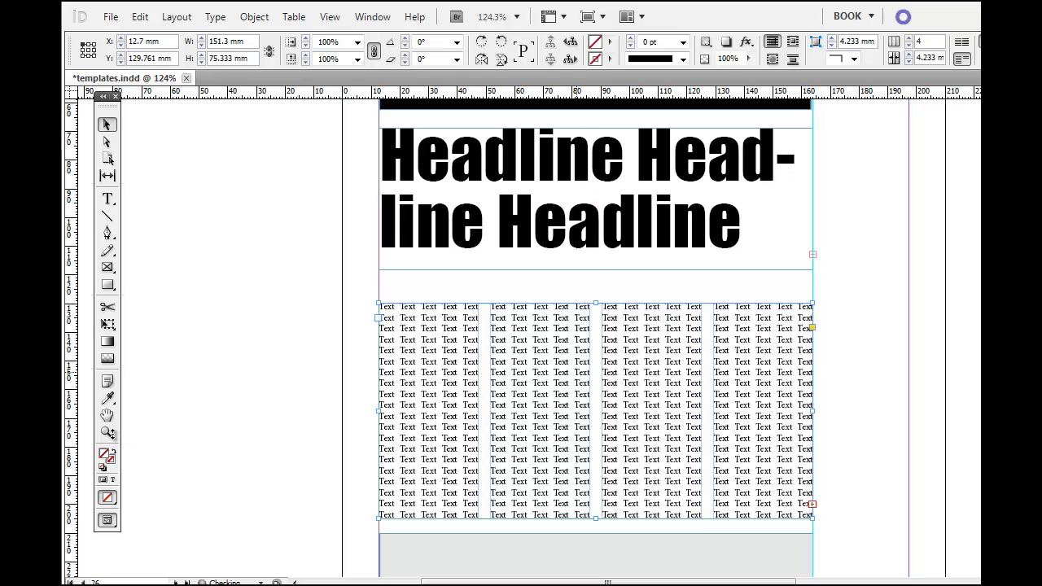
pyautogui.moveTo(596, 303); pyautogui.dragTo(597, 276)
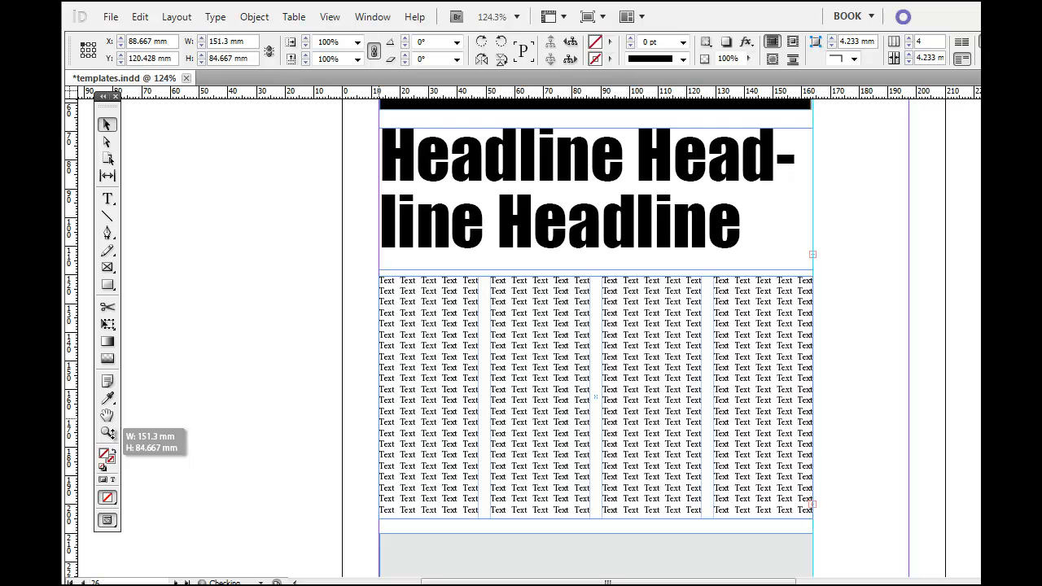
pyautogui.click(279, 375)
# Step: Duplicate the headline and four-column frames, and move the four-column copy onto the lower part of the facing page
pyautogui.hotkey('ctrl', '0')
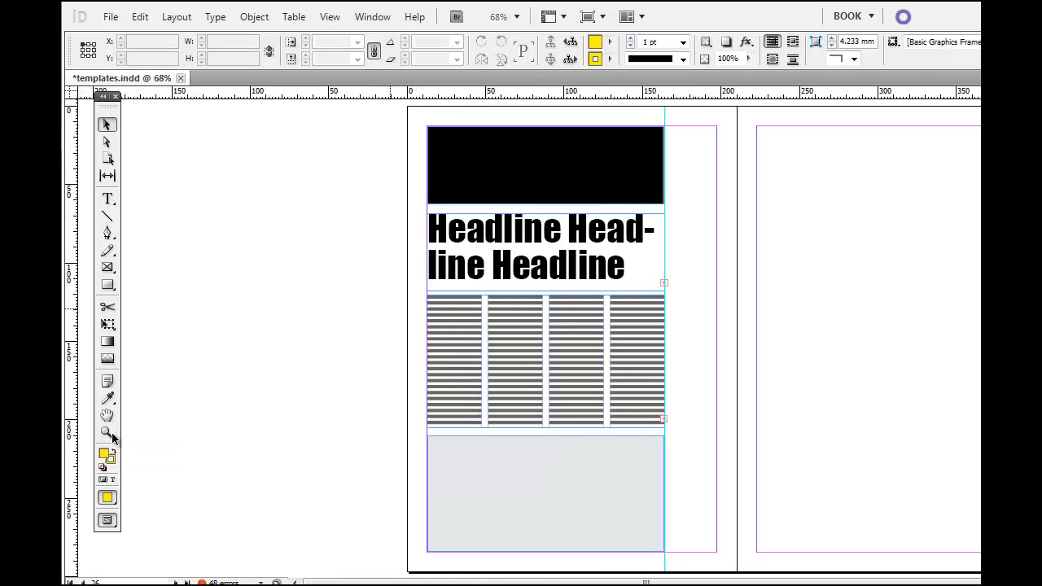
pyautogui.click(445, 250)
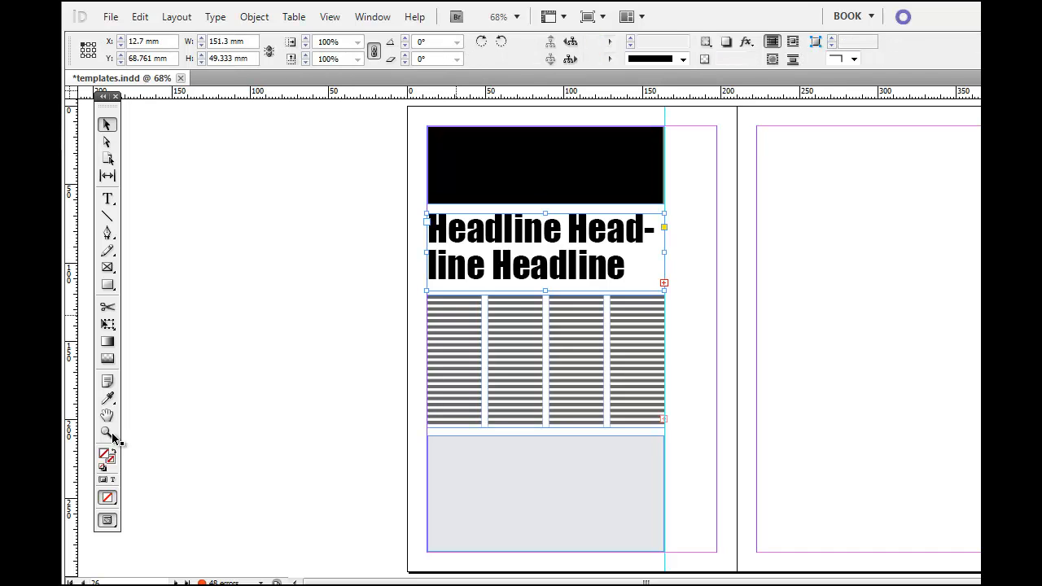
pyautogui.keyDown('shift'); pyautogui.click(461, 353); pyautogui.keyUp('shift')
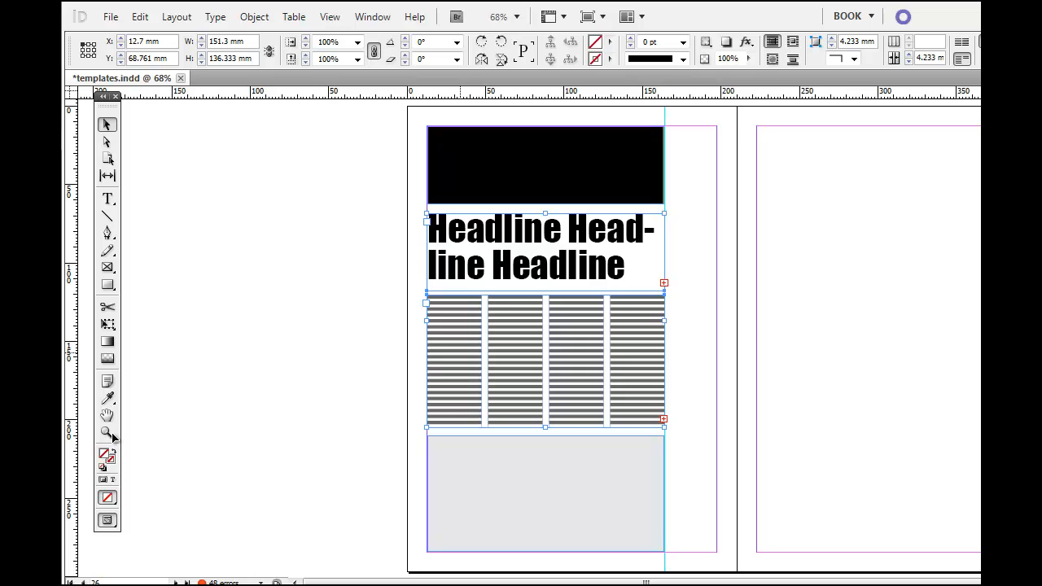
pyautogui.hotkey('ctrl', 'shift', 'a')
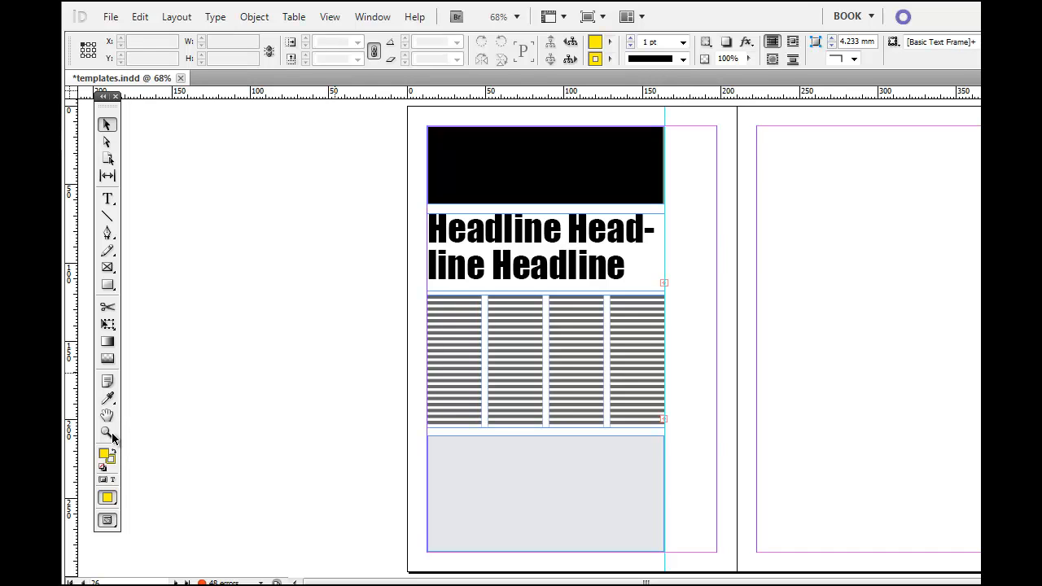
pyautogui.hotkey('ctrl', 'v')
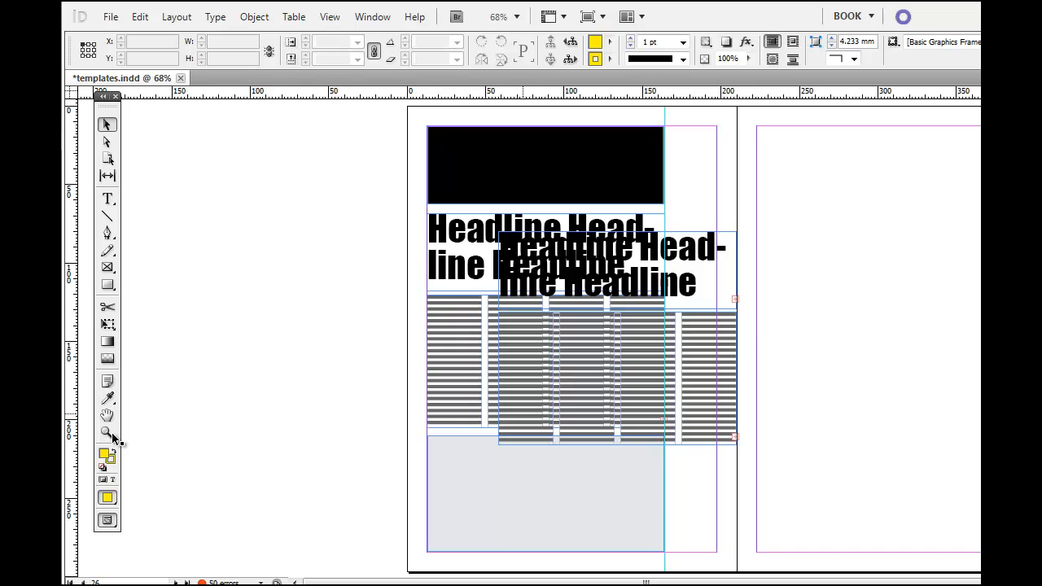
pyautogui.moveTo(619, 407); pyautogui.dragTo(875, 499)
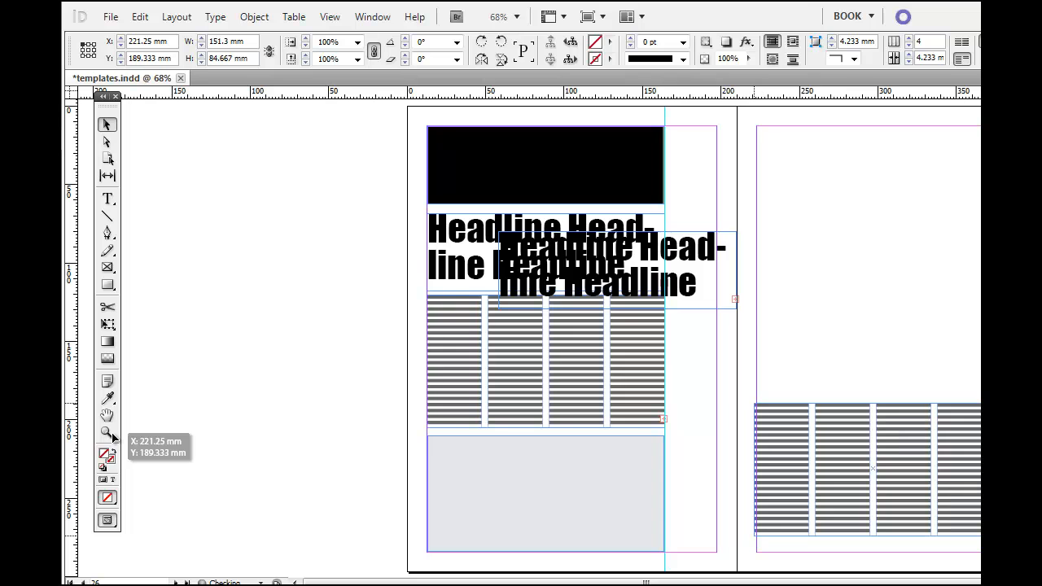
# Step: Move the copied headline frame onto the grey rectangle and narrow it to about 144 mm so it fits inside
pyautogui.click(627, 270)
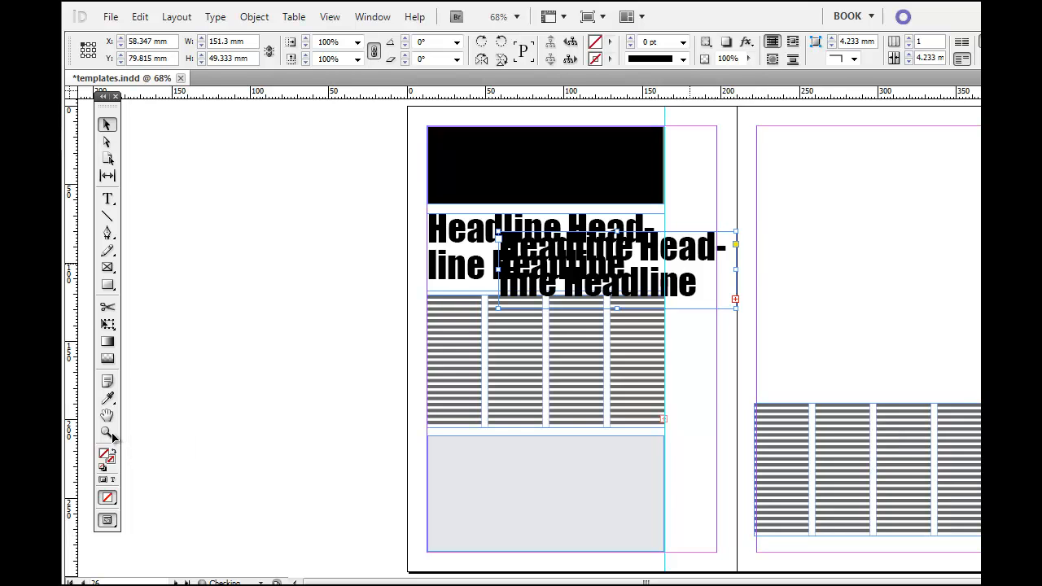
pyautogui.moveTo(627, 271)
pyautogui.mouseDown()
pyautogui.moveTo(581, 452)
pyautogui.moveTo(570, 487)
pyautogui.moveTo(560, 479)
pyautogui.mouseUp()
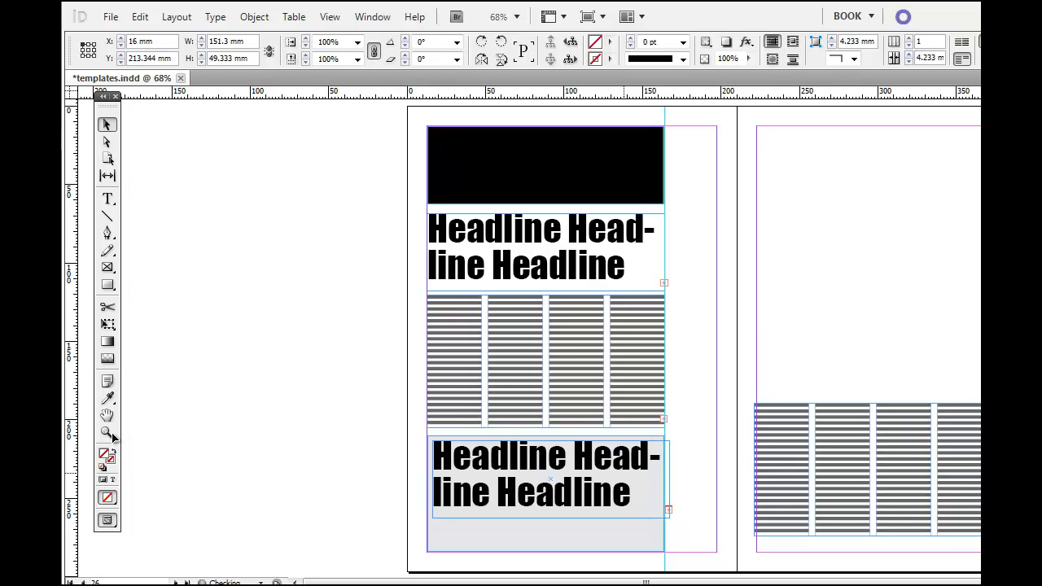
pyautogui.moveTo(670, 479); pyautogui.dragTo(658, 479)
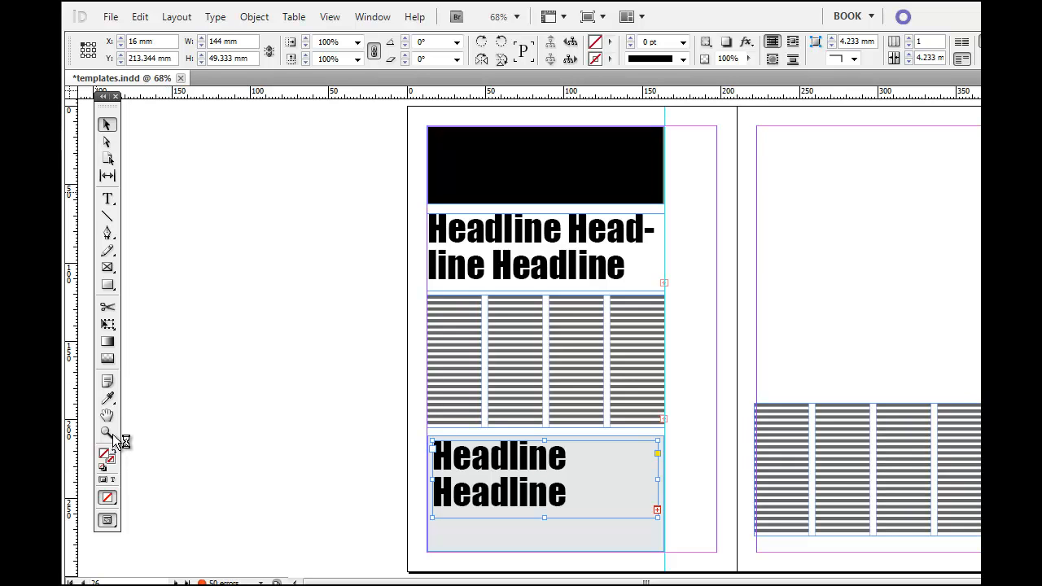
# Step: Set the font size and leading of all text in the copied headline frame to 44 pt
pyautogui.press('t')
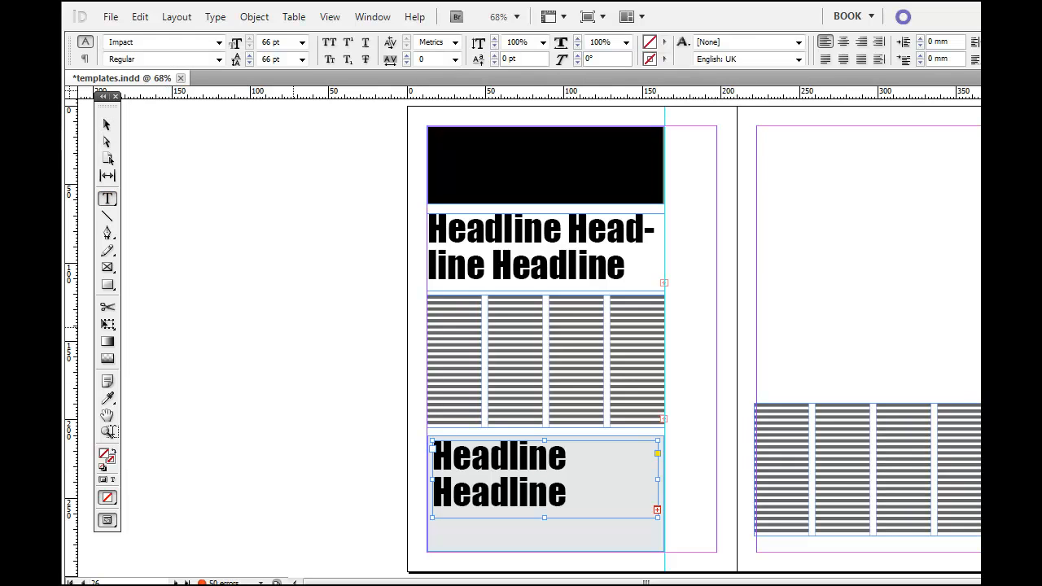
pyautogui.click(495, 492)
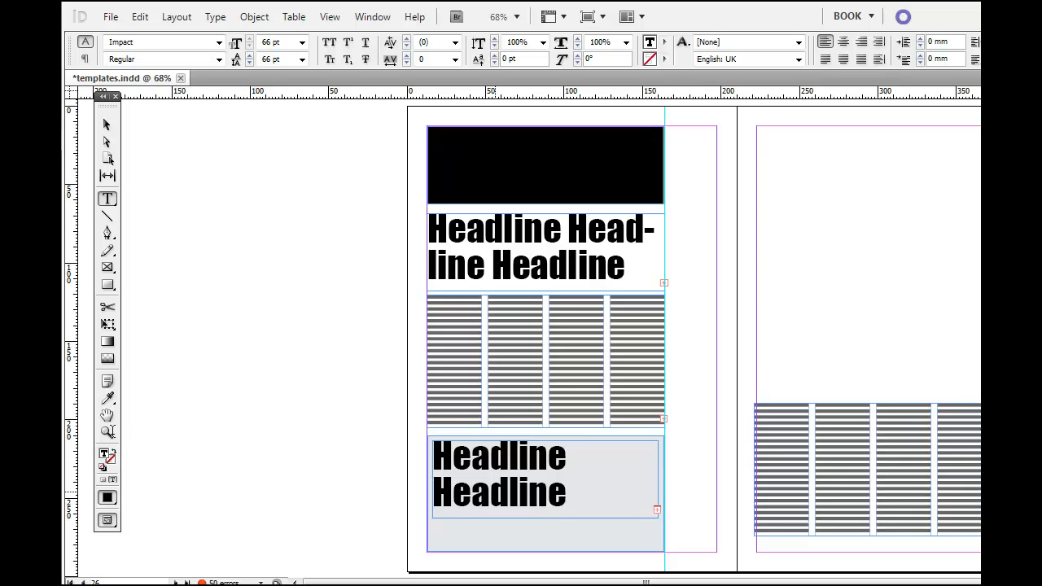
pyautogui.hotkey('ctrl', 'a')
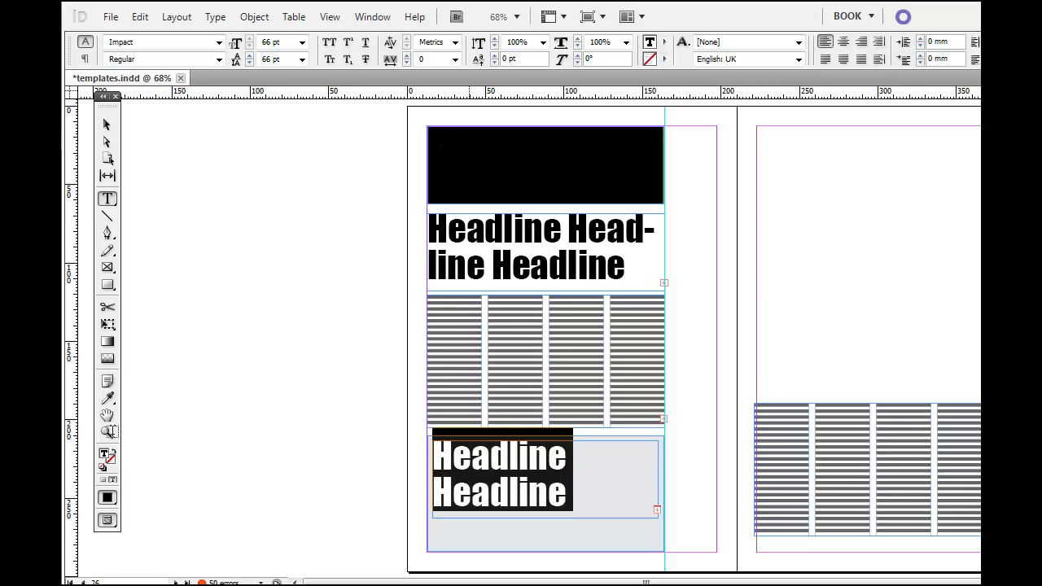
pyautogui.doubleClick(270, 42)
pyautogui.write('44')
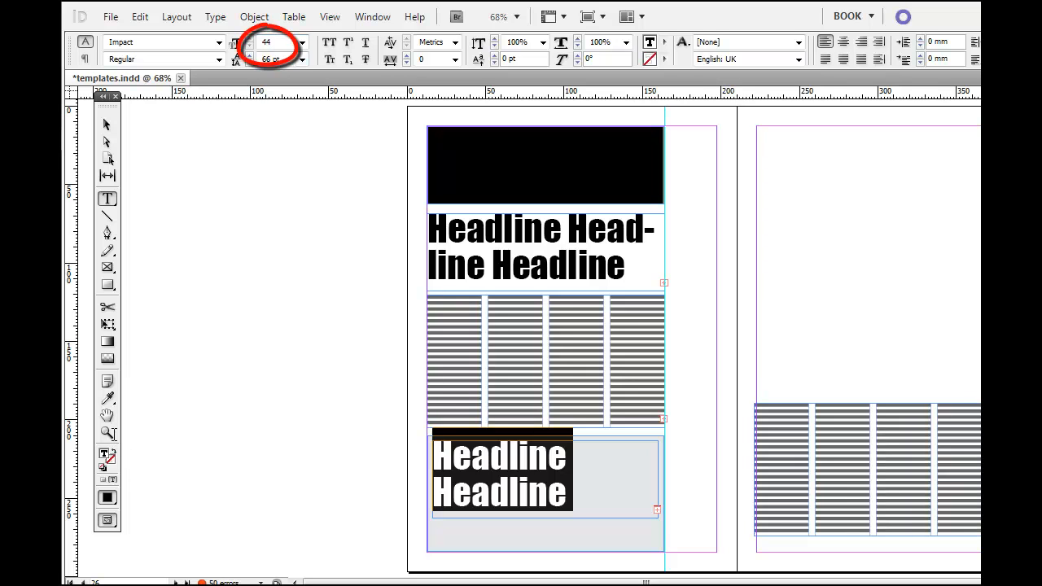
pyautogui.press('Tab')
pyautogui.write('44')
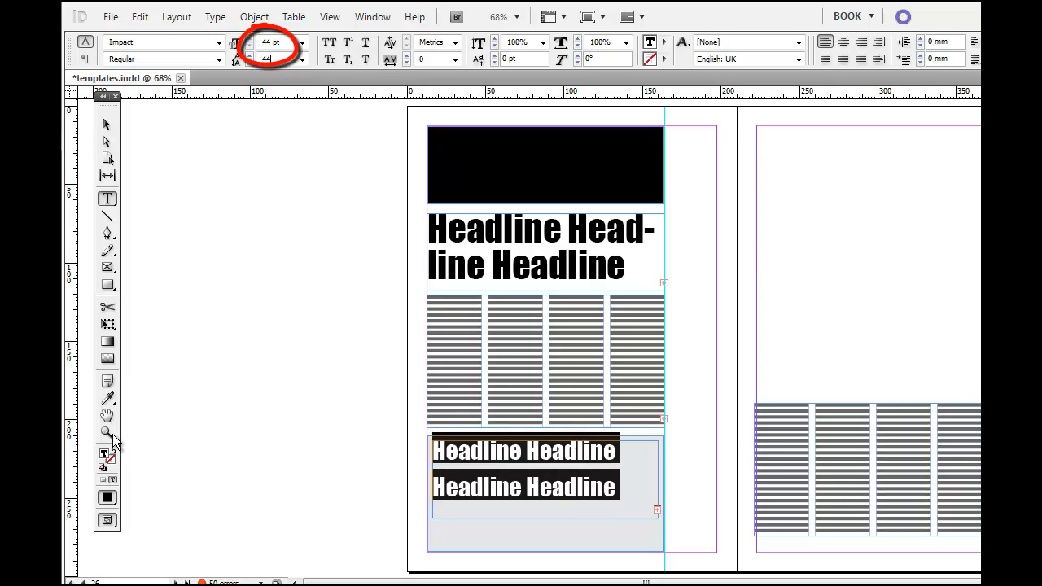
pyautogui.press('Return')
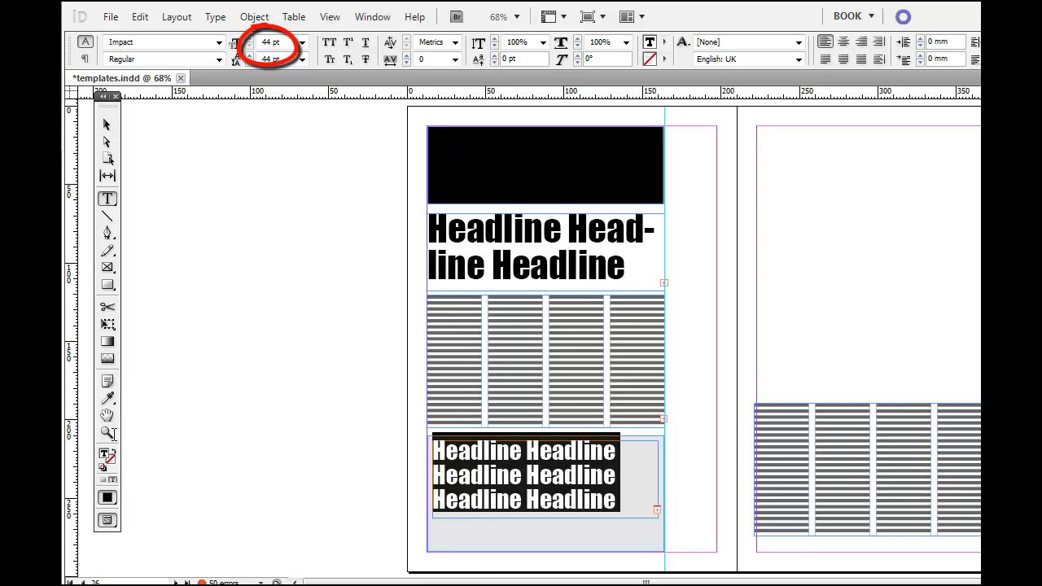
# Step: Set the grey block's headline to 33 pt size and 33 pt leading, and shorten its frame to about 23 mm high
pyautogui.hotkey('ctrl', '6')
pyautogui.write('3')
pyautogui.press('Tab')
pyautogui.write('33')
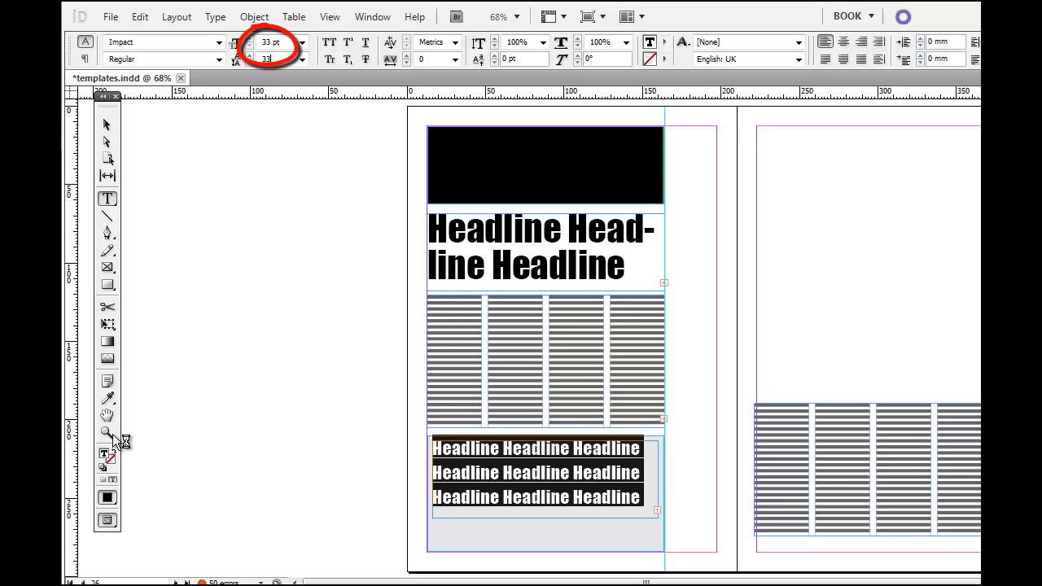
pyautogui.press('Return')
pyautogui.press('Escape')
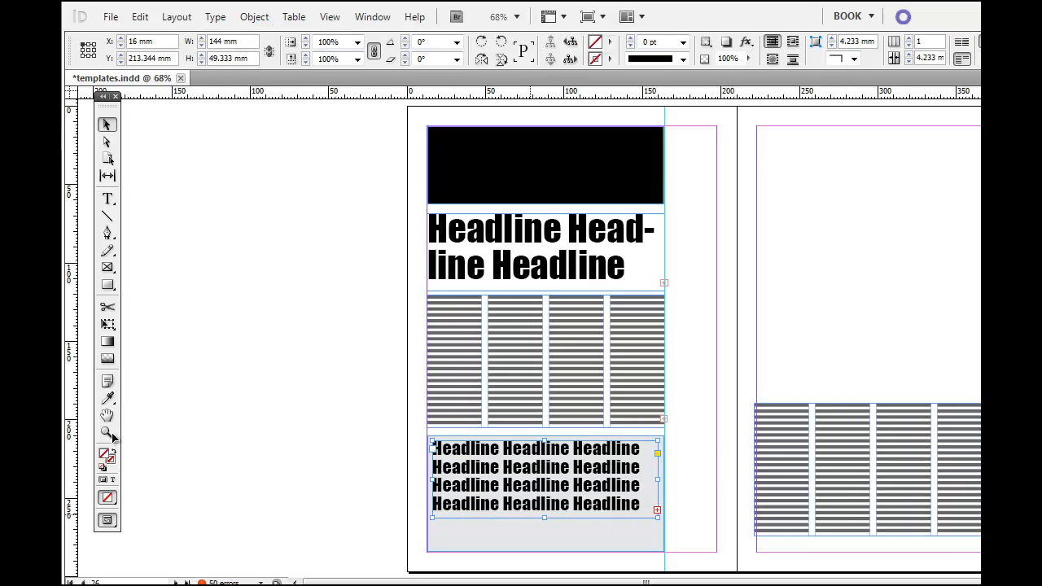
pyautogui.moveTo(545, 518); pyautogui.dragTo(545, 476)
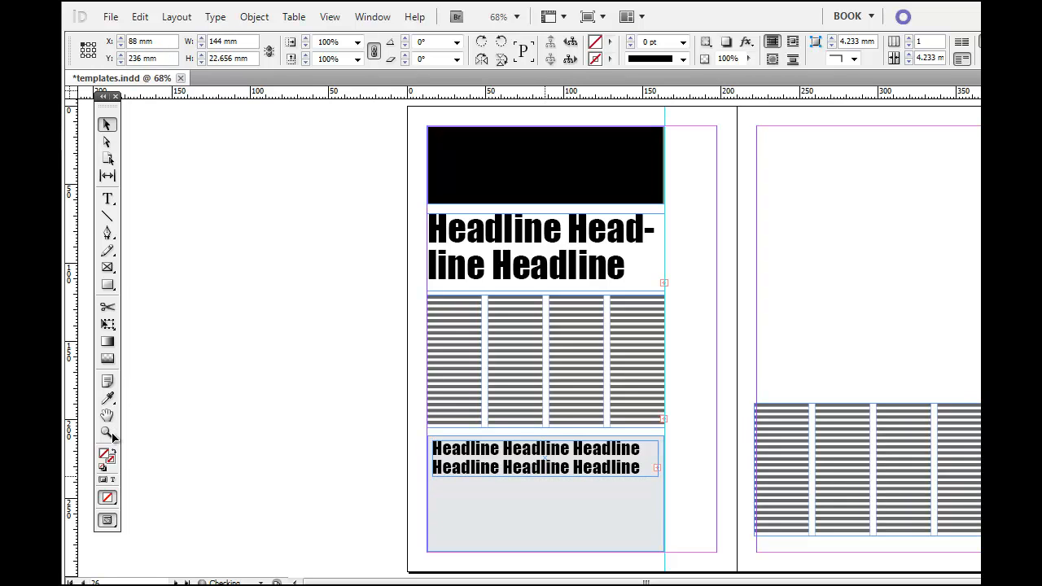
# Step: Place the four-column copy under the headline inside the grey rectangle, sizing it to about 144.5 by 42 mm
pyautogui.click(805, 446)
pyautogui.moveTo(873, 403); pyautogui.dragTo(550, 546)
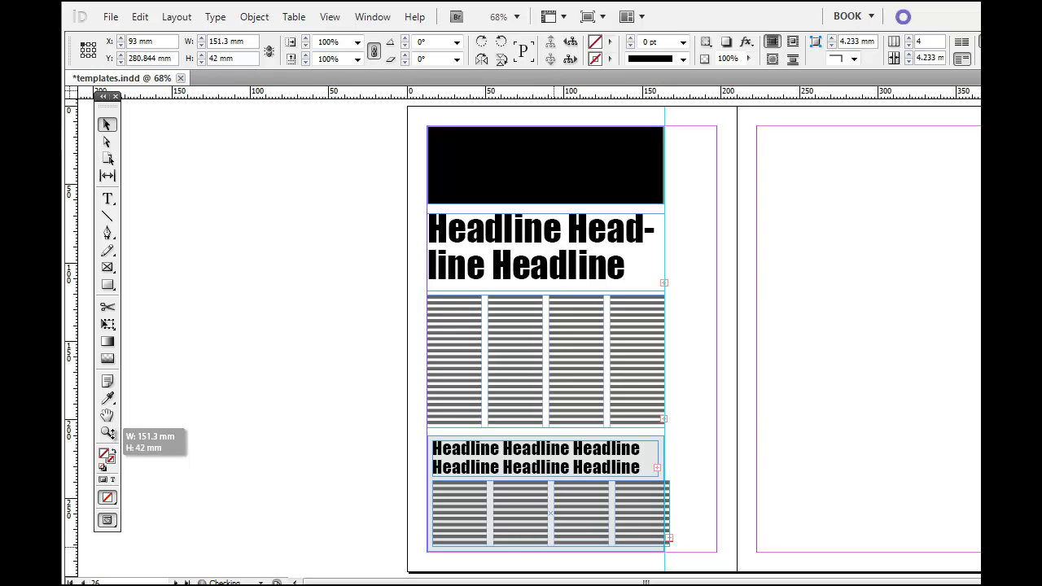
pyautogui.moveTo(111, 434); pyautogui.dragTo(112, 436)
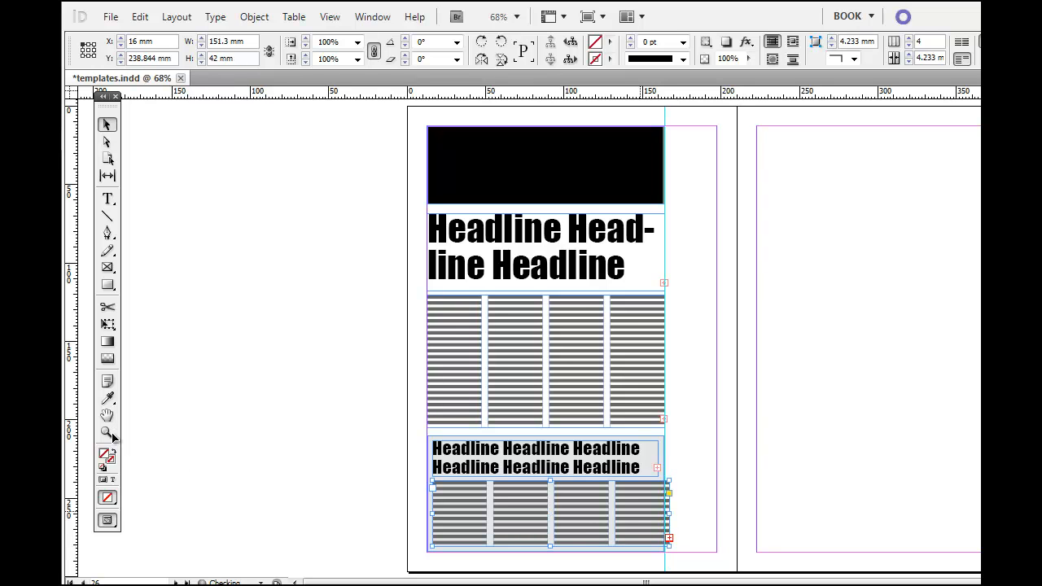
pyautogui.moveTo(670, 514); pyautogui.dragTo(658, 514)
pyautogui.moveTo(110, 434); pyautogui.dragTo(112, 438)
pyautogui.click(697, 498)
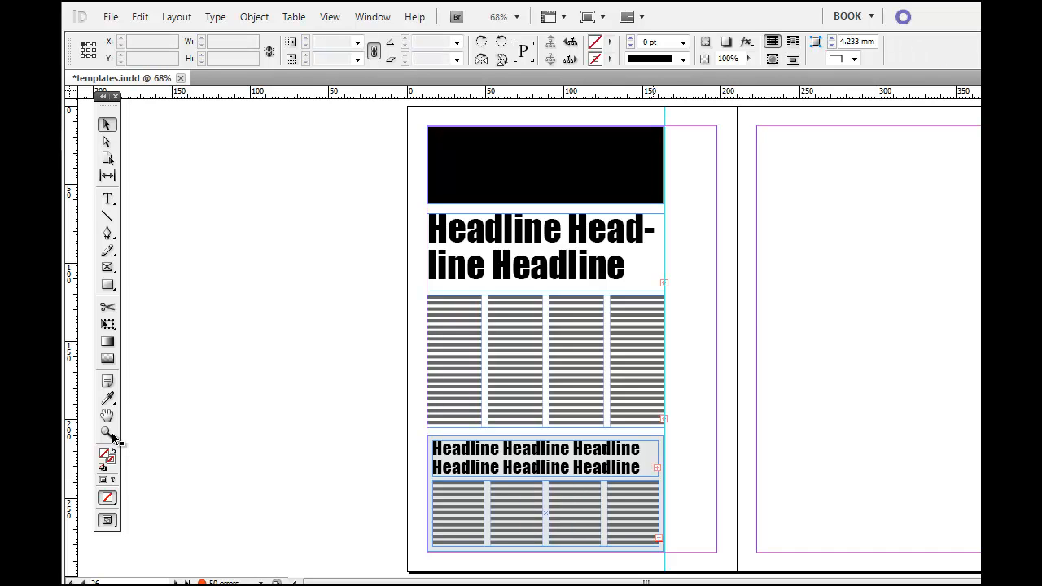
# Step: Duplicate the grey block's headline and four-column frames together and move the copies onto the empty pasteboard beside the page
pyautogui.click(625, 461)
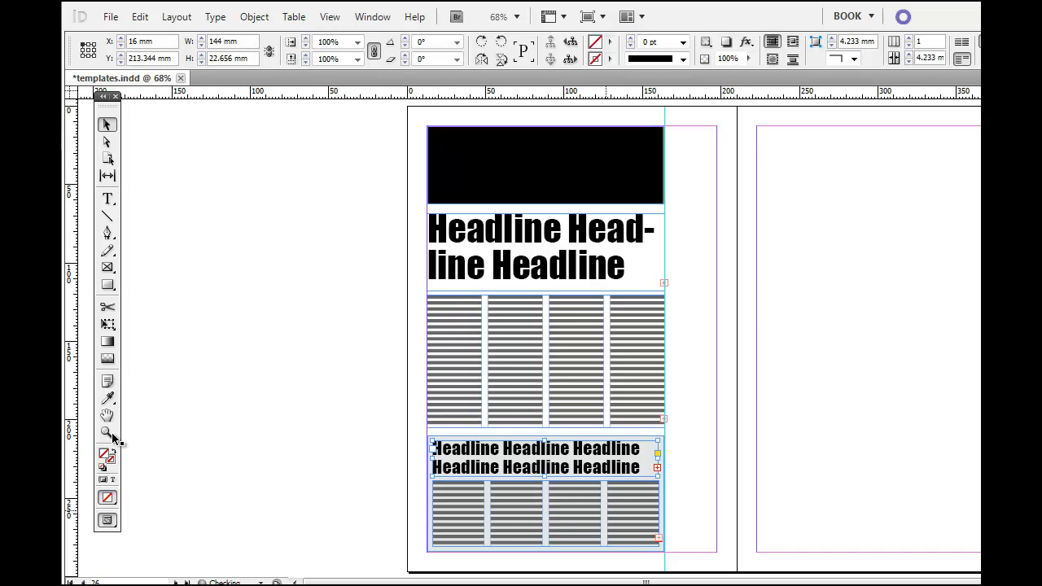
pyautogui.keyDown('shift'); pyautogui.click(606, 511); pyautogui.keyUp('shift')
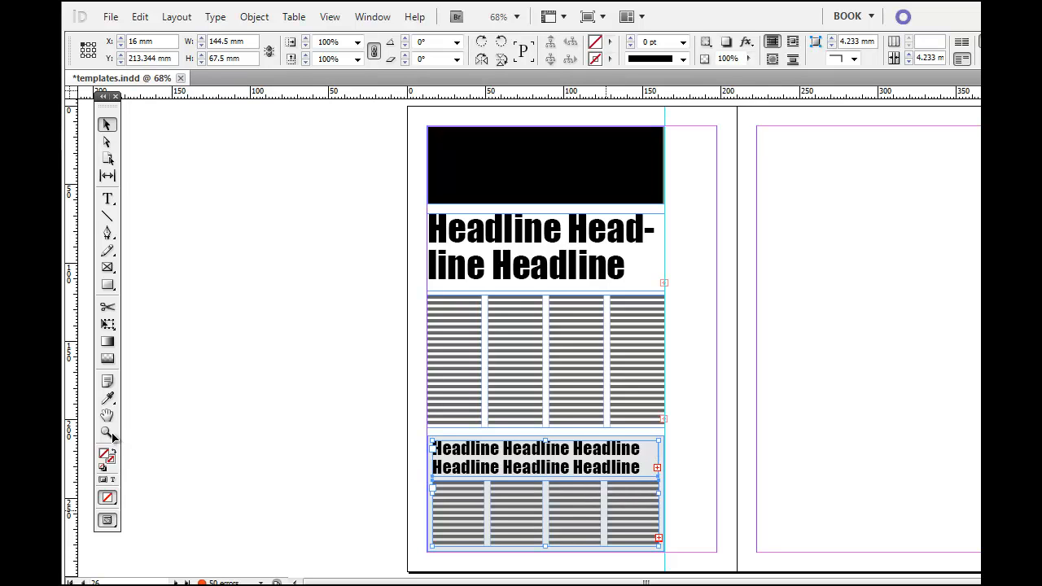
pyautogui.hotkey('ctrl', 'v')
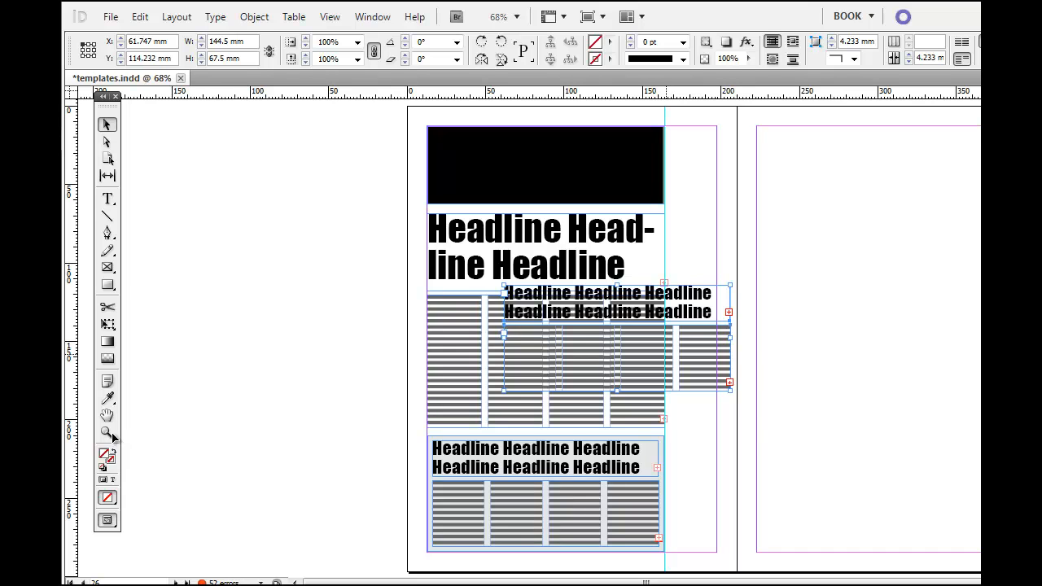
pyautogui.moveTo(672, 356)
pyautogui.mouseDown()
pyautogui.moveTo(449, 351)
pyautogui.moveTo(379, 287)
pyautogui.moveTo(322, 193)
pyautogui.mouseUp()
pyautogui.click(235, 271)
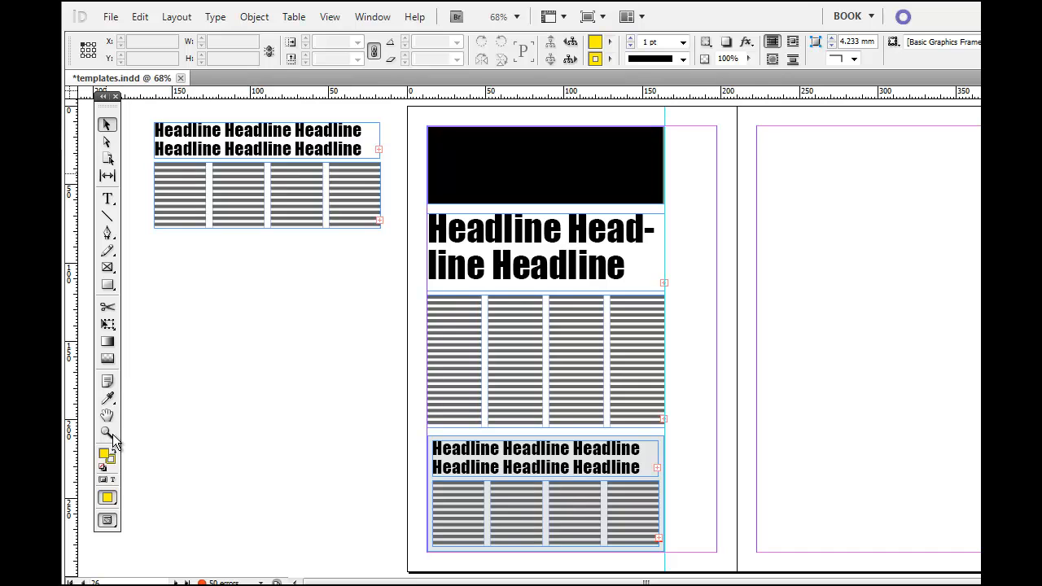
# Step: Set the fill colour of all text in the pasteboard headline copy to [Paper]
pyautogui.press('t')
pyautogui.doubleClick(258, 131)
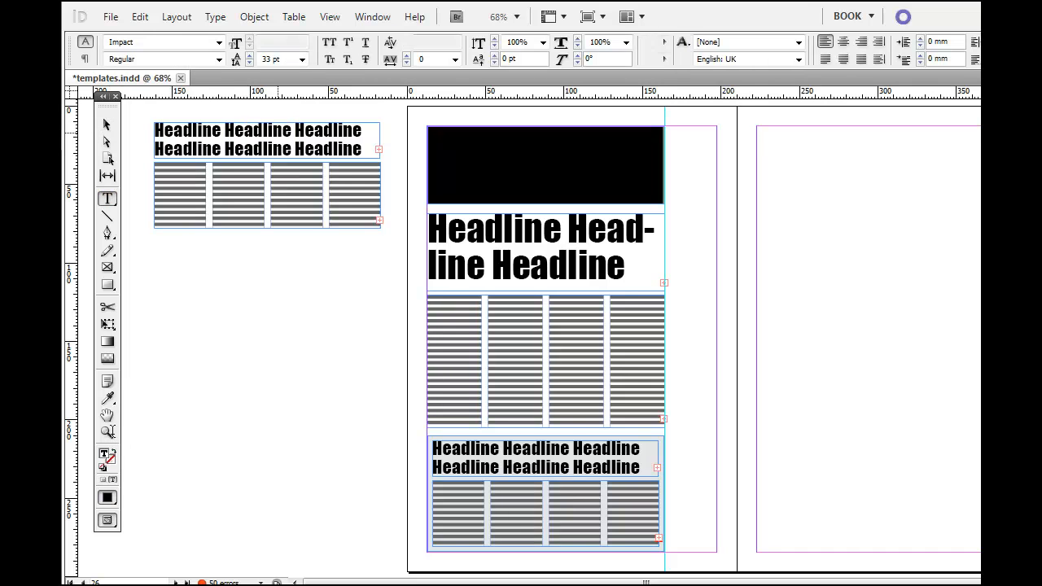
pyautogui.hotkey('ctrl', 'a')
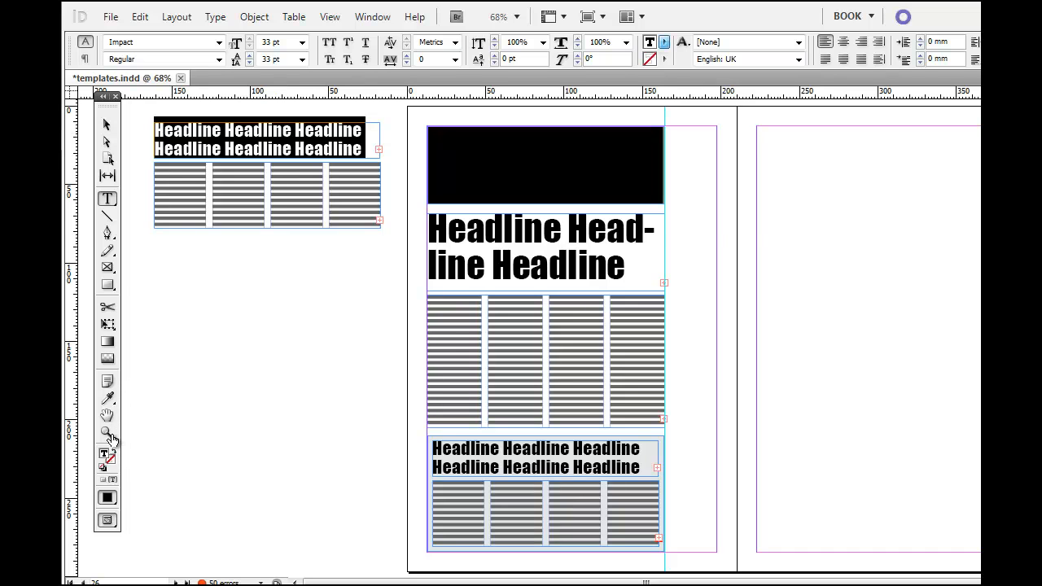
pyautogui.click(665, 42)
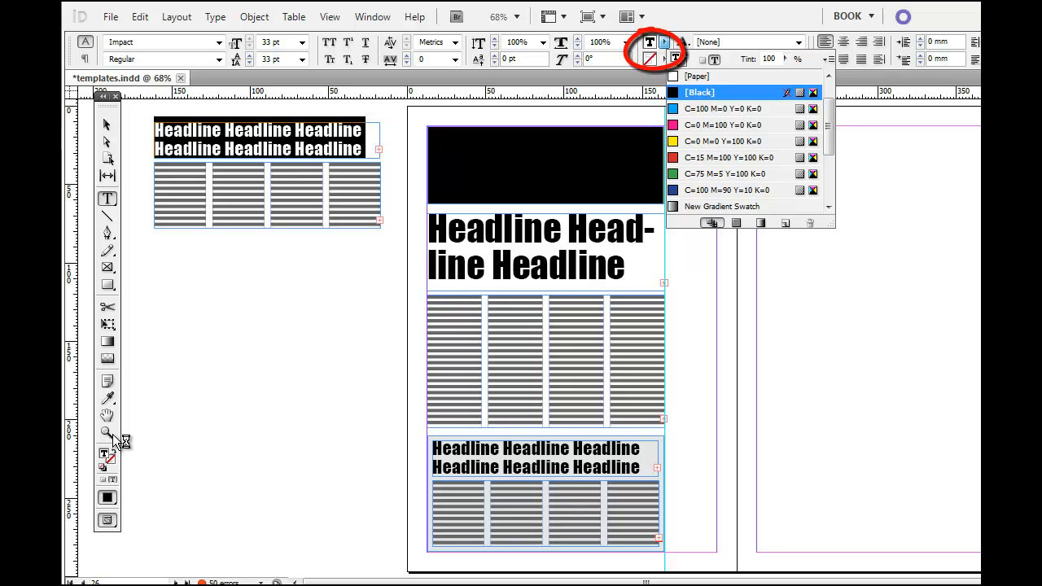
pyautogui.click(701, 76)
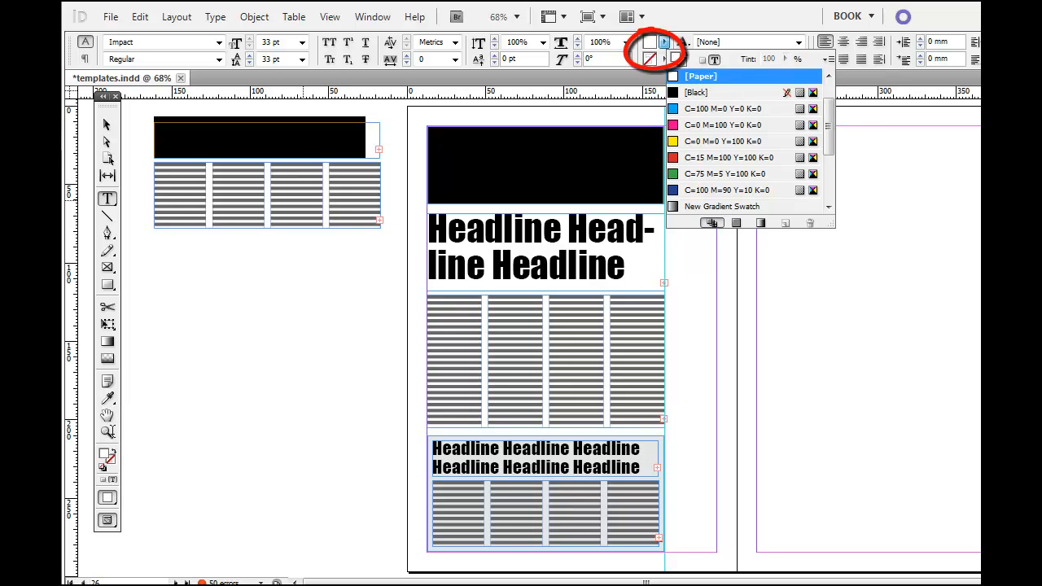
# Step: Set the fill colour of all text in the pasteboard four-column copy to [Paper]
pyautogui.click(303, 199)
pyautogui.tripleClick(303, 199)
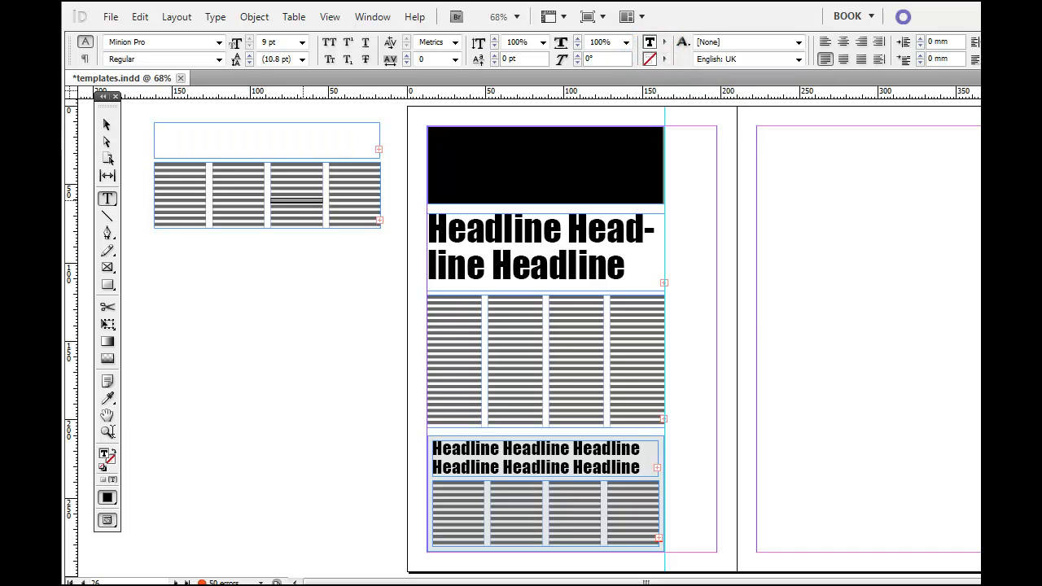
pyautogui.hotkey('ctrl', 'a')
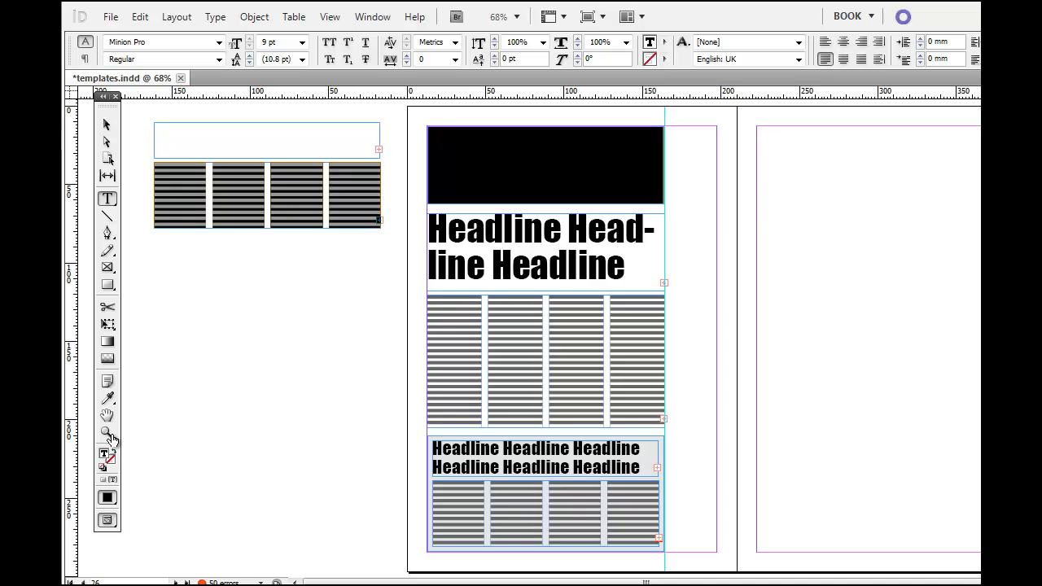
pyautogui.press('F5')
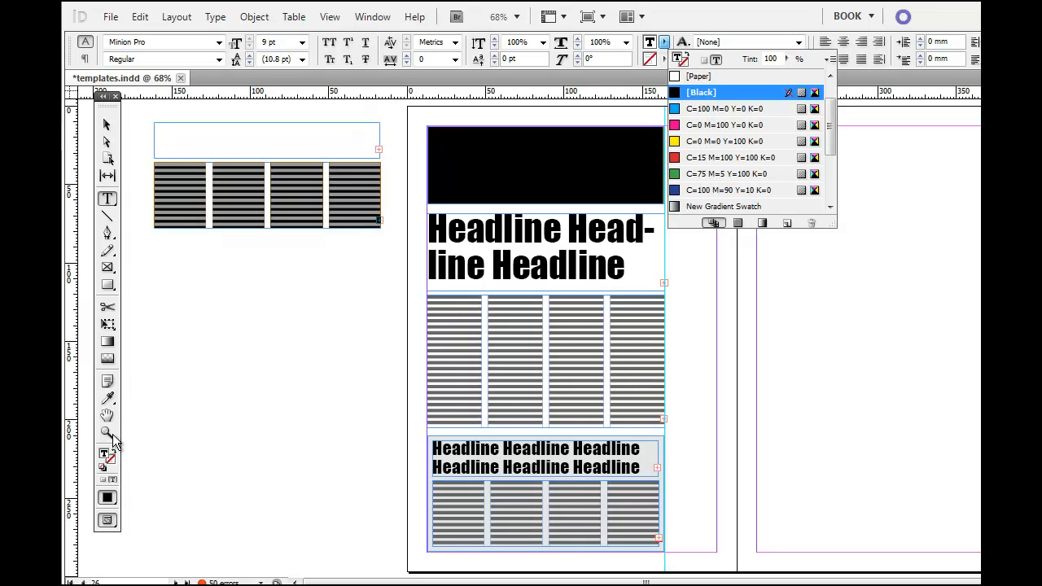
pyautogui.press('Up')
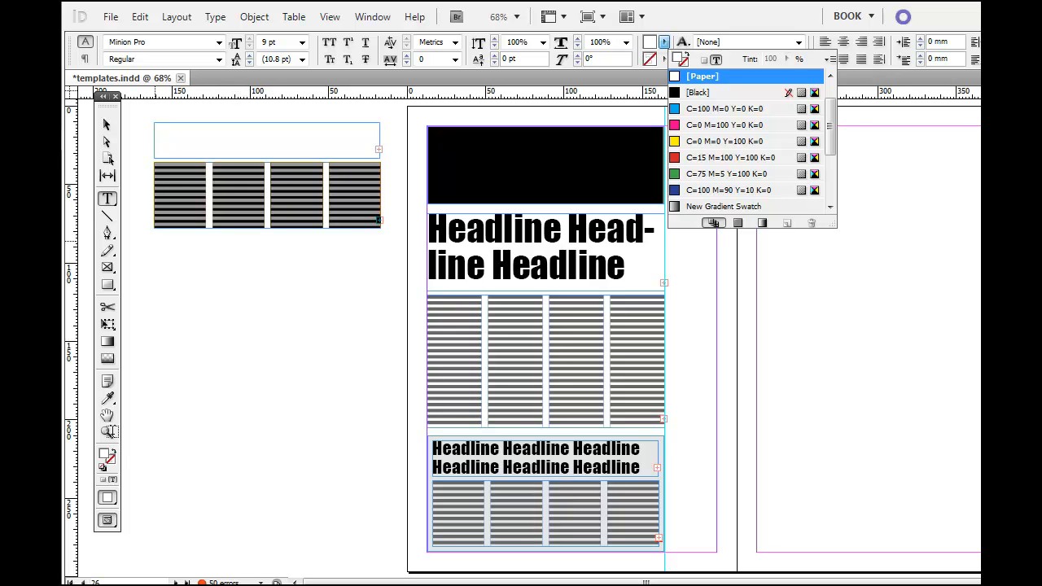
pyautogui.press('Escape')
pyautogui.press('Escape')
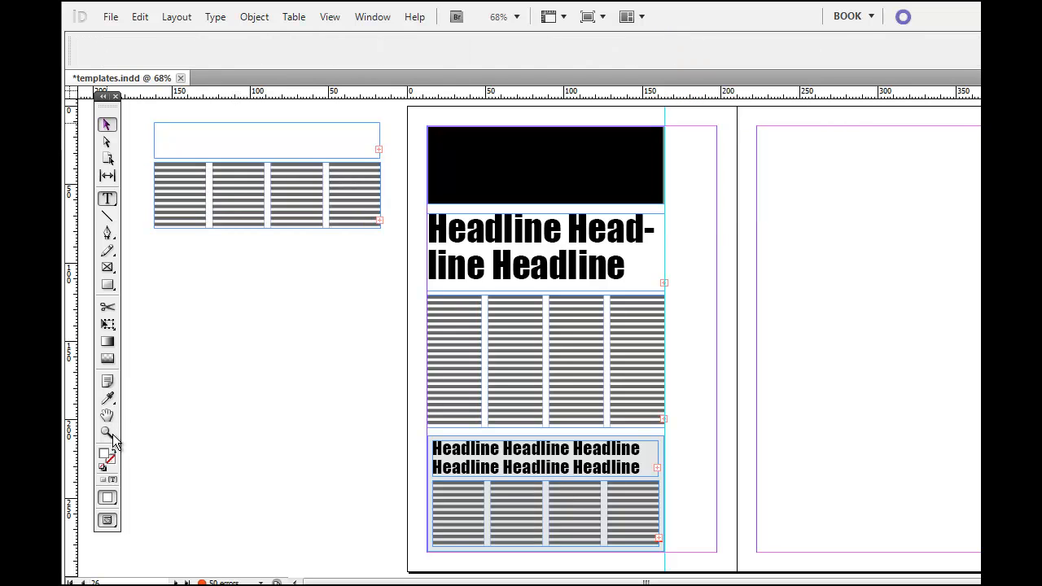
# Step: Move the white headline and four-column frames together onto the black header block, aligned at X 16 mm
pyautogui.moveTo(141, 141); pyautogui.dragTo(204, 188)
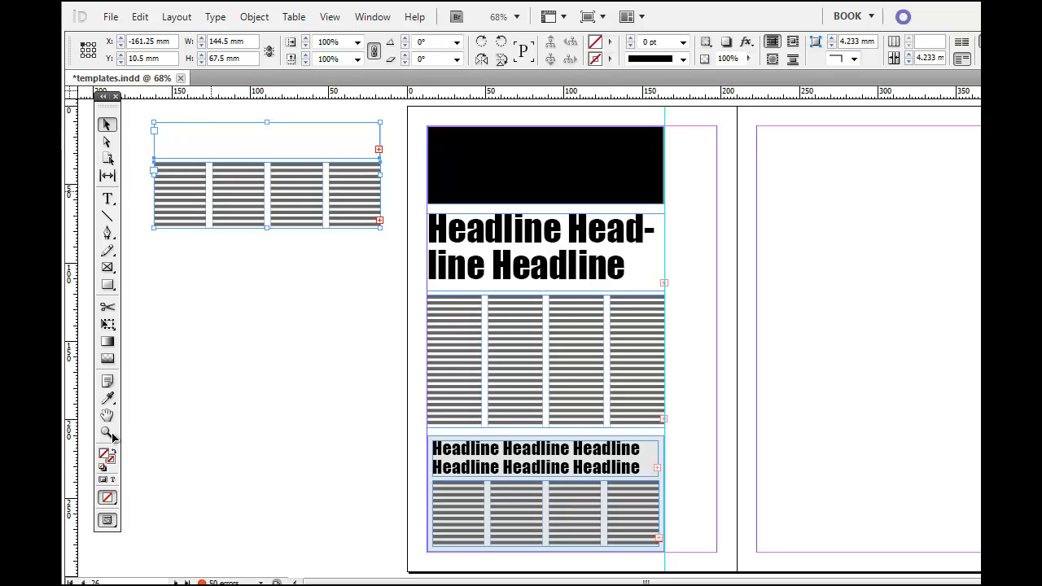
pyautogui.moveTo(226, 197)
pyautogui.mouseDown()
pyautogui.moveTo(284, 213)
pyautogui.moveTo(443, 220)
pyautogui.moveTo(517, 200)
pyautogui.moveTo(501, 205)
pyautogui.mouseUp()
pyautogui.press('Right')
pyautogui.press('Right')
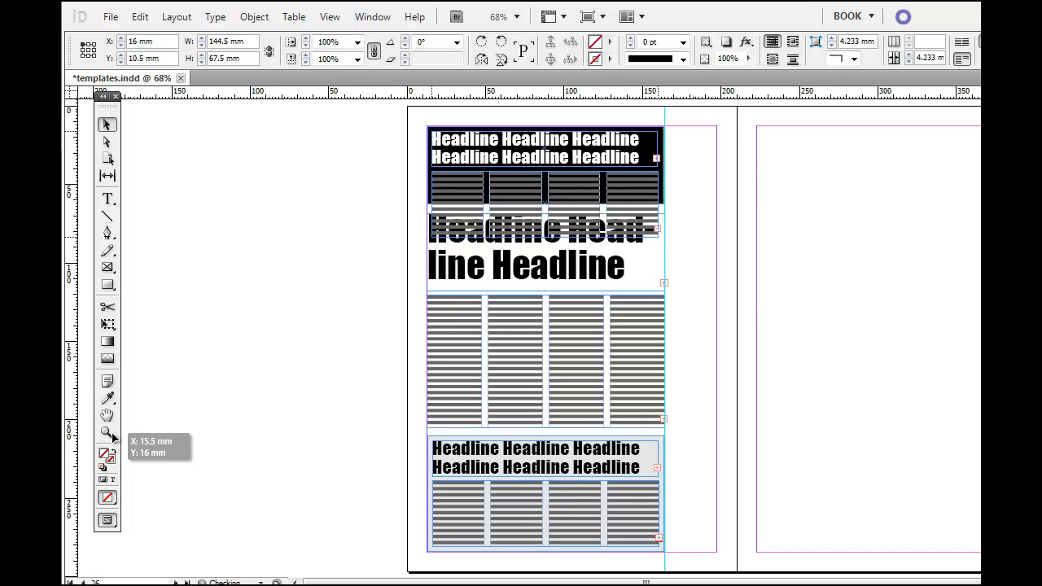
pyautogui.hotkey('ctrl', 'shift', 'a')
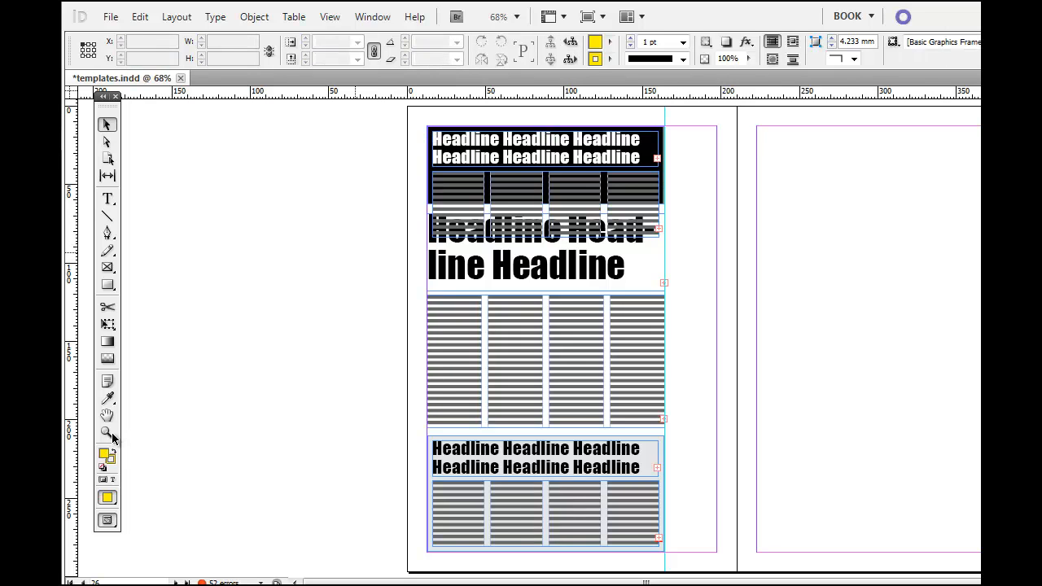
# Step: Shorten the header block's four-column frame to about 16 mm high and its headline frame to about 14 mm high
pyautogui.click(476, 204)
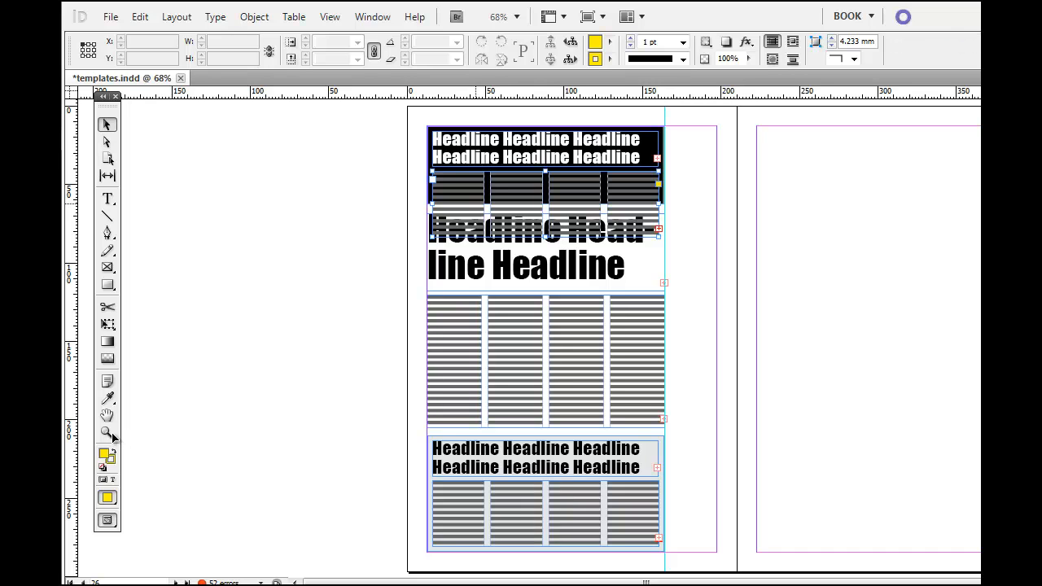
pyautogui.moveTo(545, 236); pyautogui.dragTo(549, 196)
pyautogui.click(738, 258)
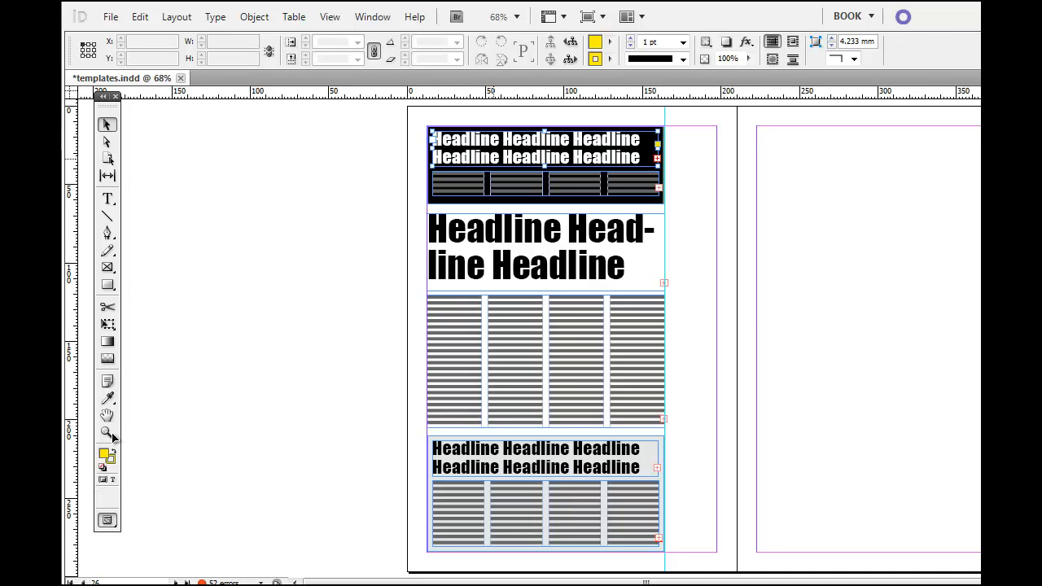
pyautogui.click(434, 138)
pyautogui.moveTo(545, 167); pyautogui.dragTo(548, 154)
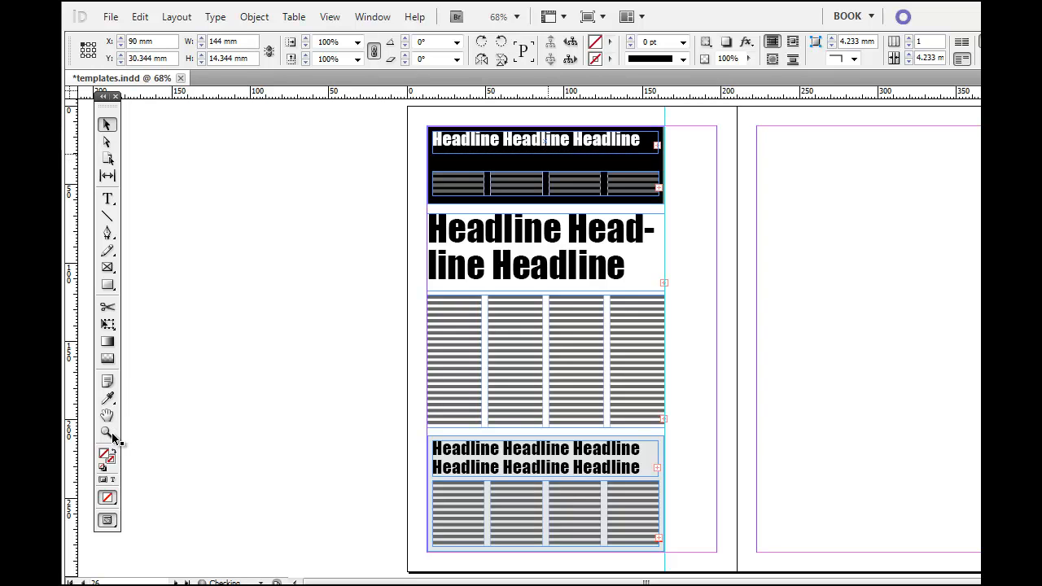
# Step: Extend the header block's four-column frame upward to just below the headline, making it about 29 mm high
pyautogui.click(548, 189)
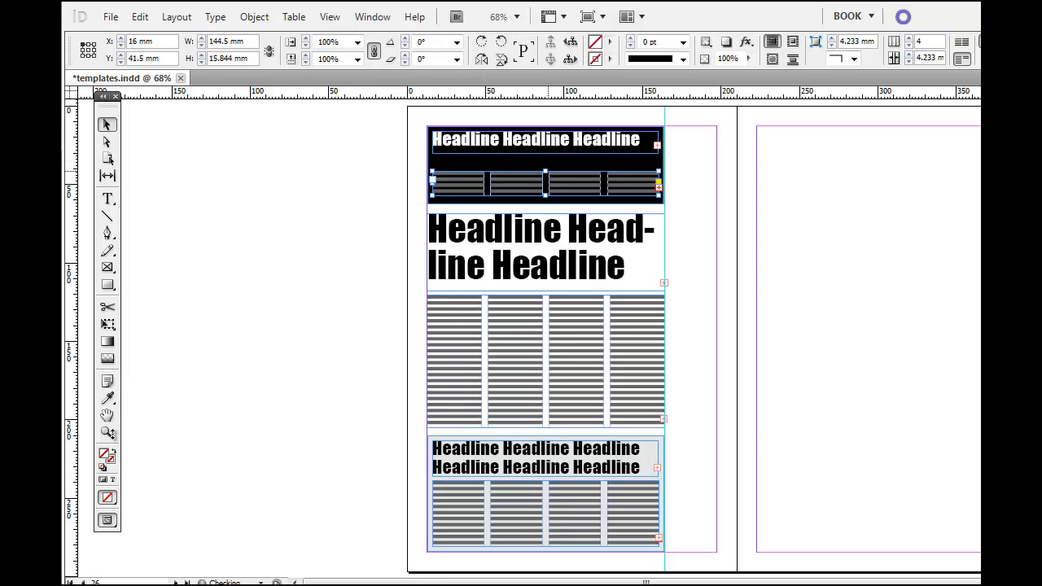
pyautogui.moveTo(547, 171); pyautogui.dragTo(548, 149)
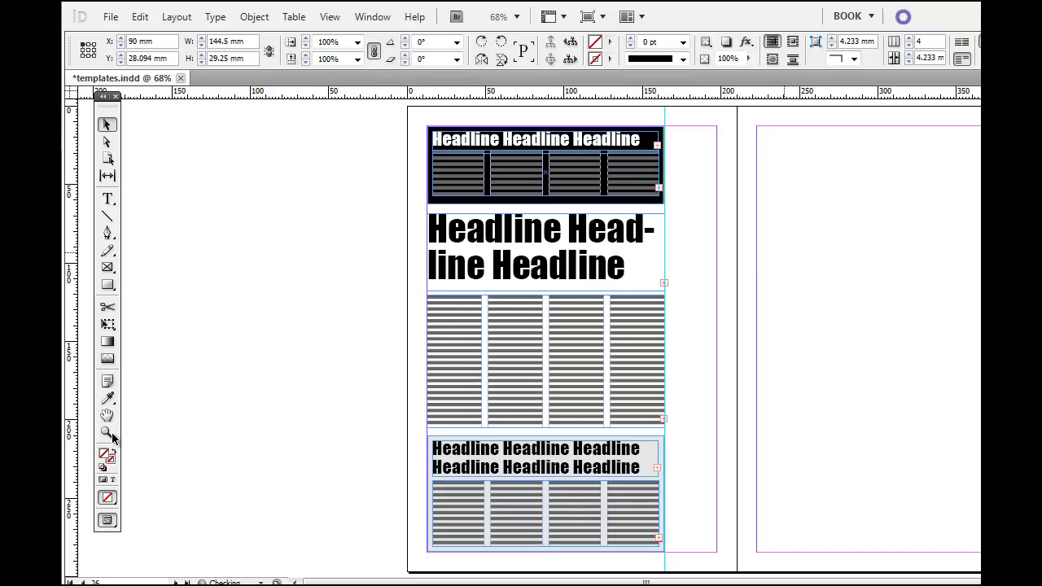
pyautogui.hotkey('ctrl', 'shift', 'a')
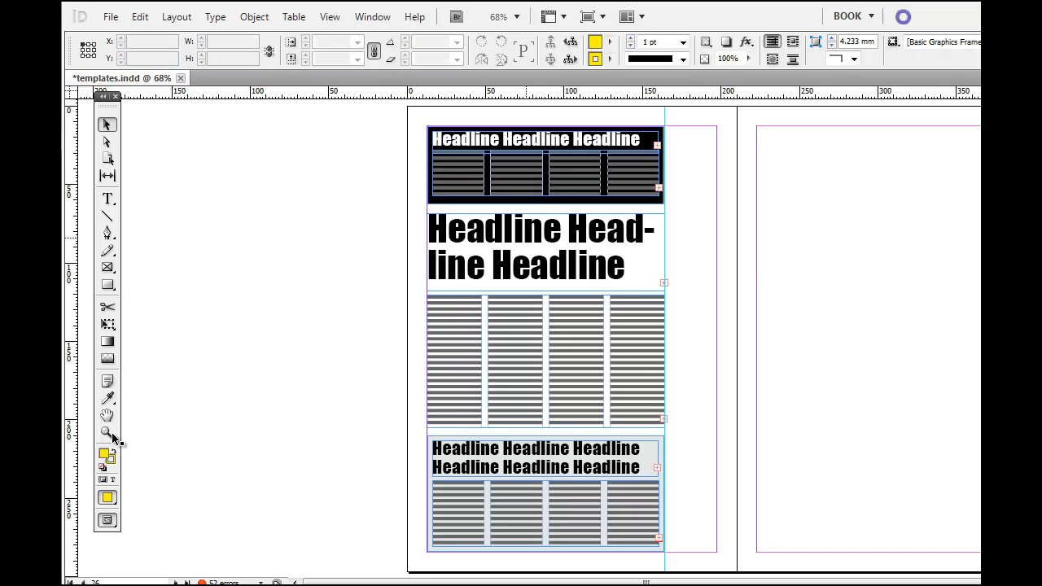
# Step: Duplicate the large middle headline and its four-column frame, move the copies over to the facing page, and select only the copied headline
pyautogui.click(546, 252)
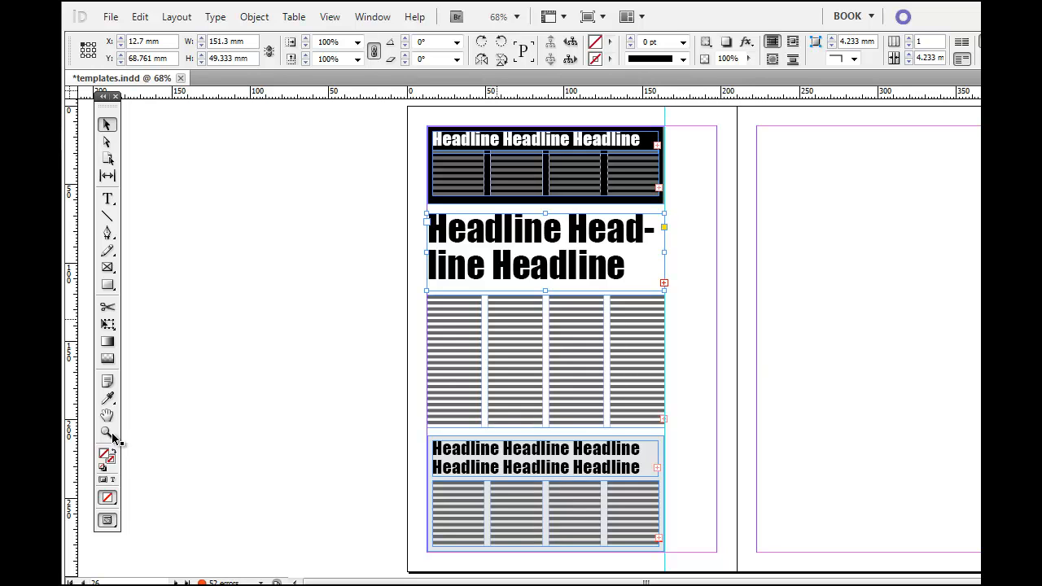
pyautogui.keyDown('shift'); pyautogui.click(546, 361); pyautogui.keyUp('shift')
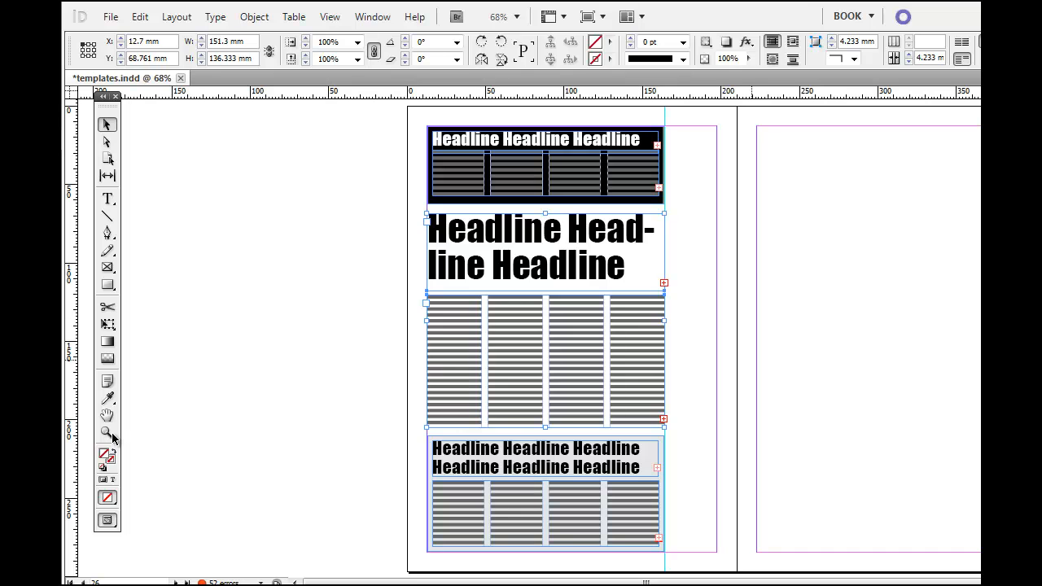
pyautogui.click(752, 359)
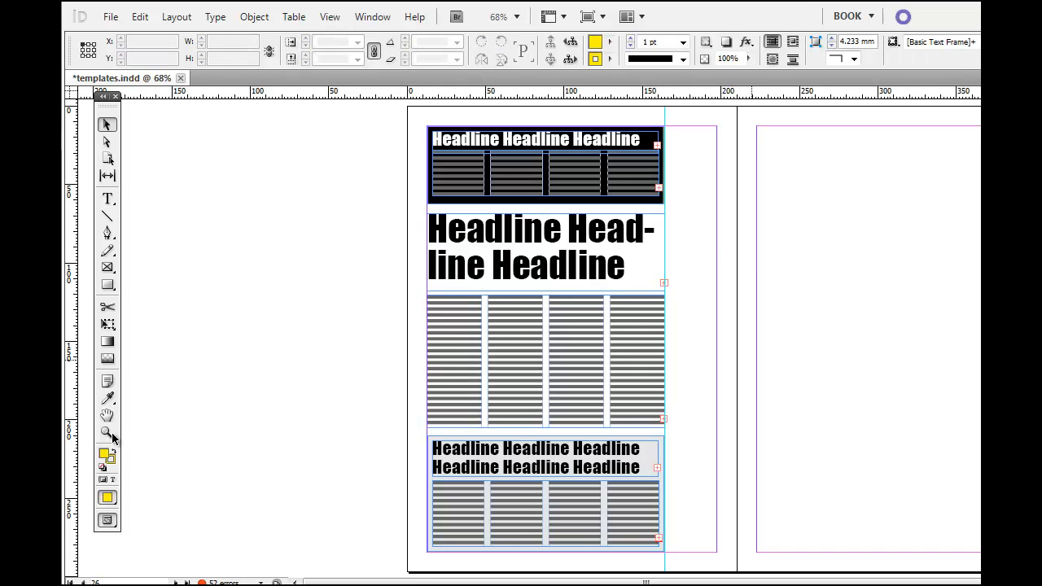
pyautogui.hotkey('ctrl', 'v')
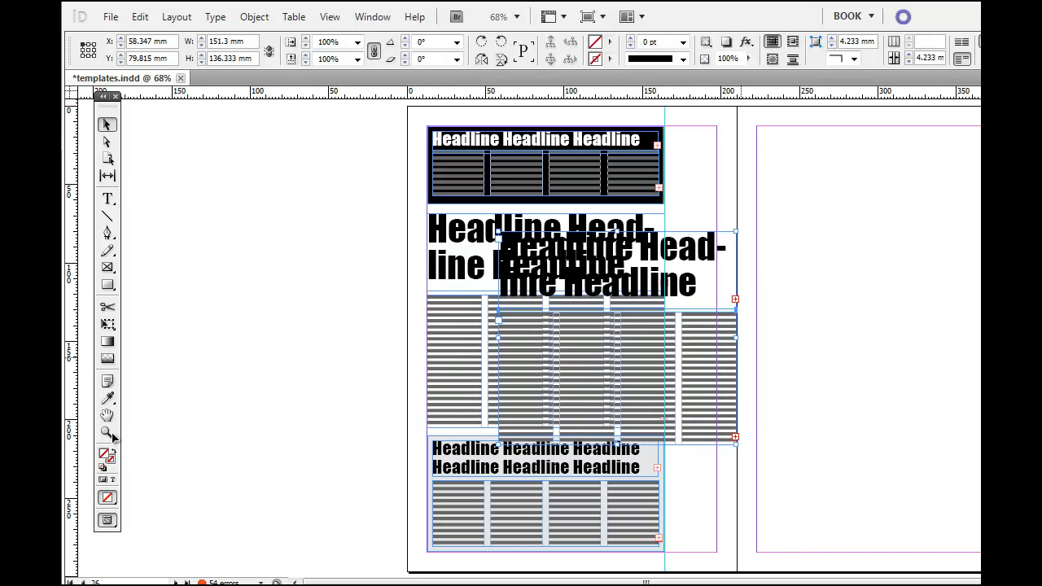
pyautogui.moveTo(619, 366); pyautogui.dragTo(846, 381)
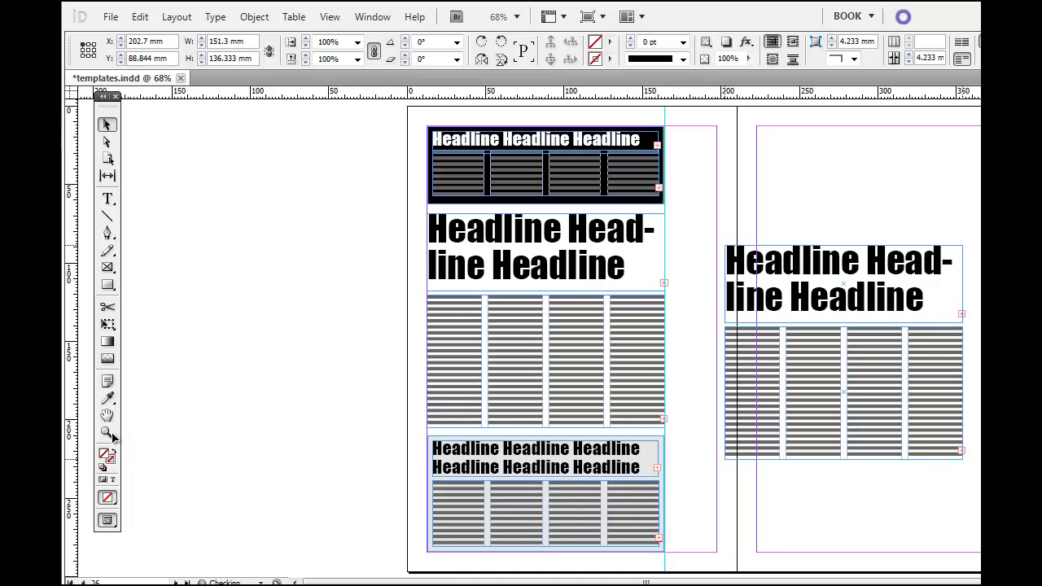
pyautogui.click(779, 225)
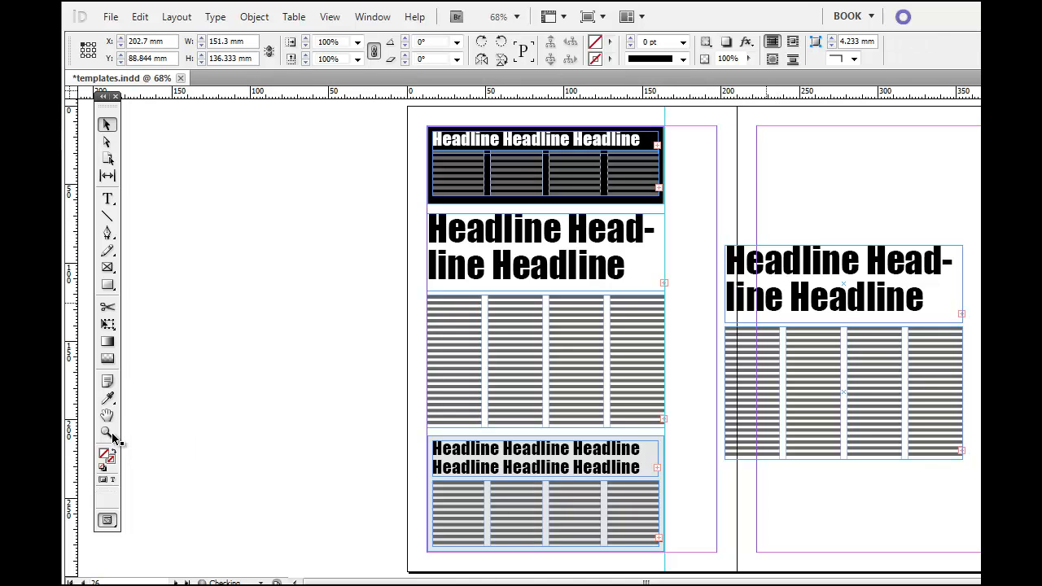
pyautogui.click(766, 301)
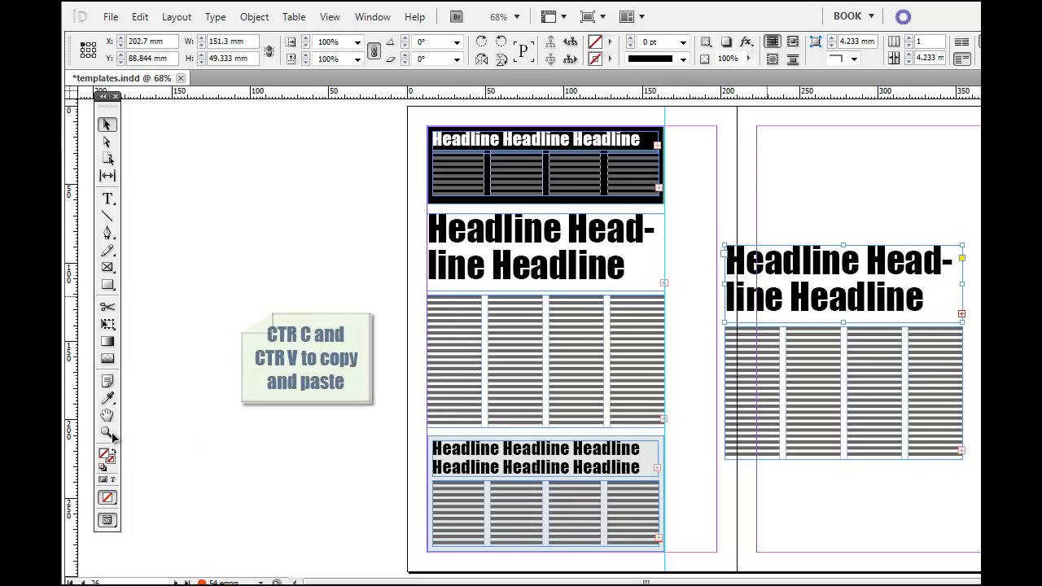
# Step: Move the copied headline beside the black header block and narrow its frame to about 33 mm, ending at the page margin
pyautogui.moveTo(767, 300); pyautogui.dragTo(702, 168)
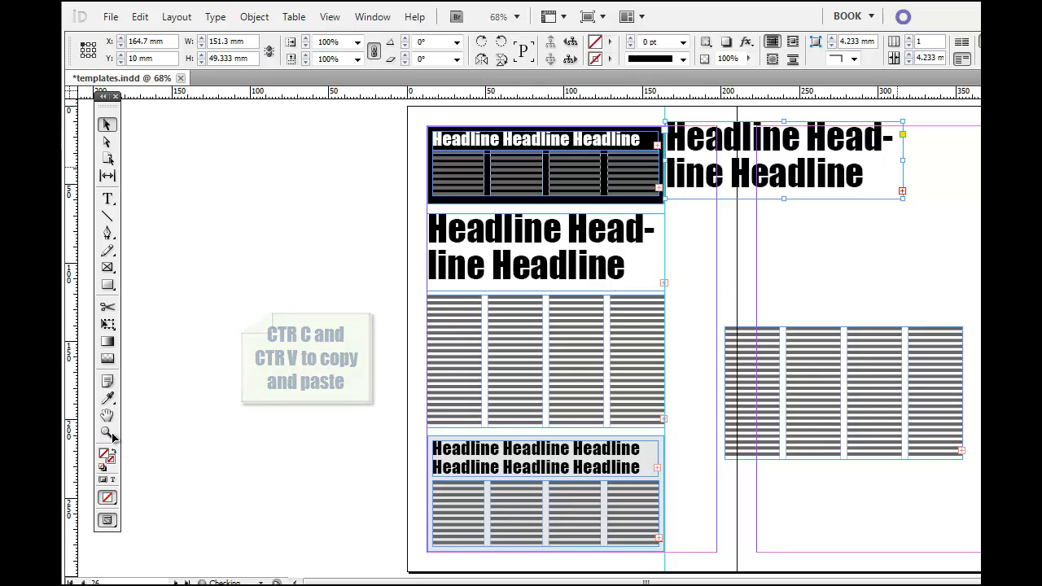
pyautogui.moveTo(903, 160); pyautogui.dragTo(717, 160)
pyautogui.moveTo(110, 434); pyautogui.dragTo(112, 438)
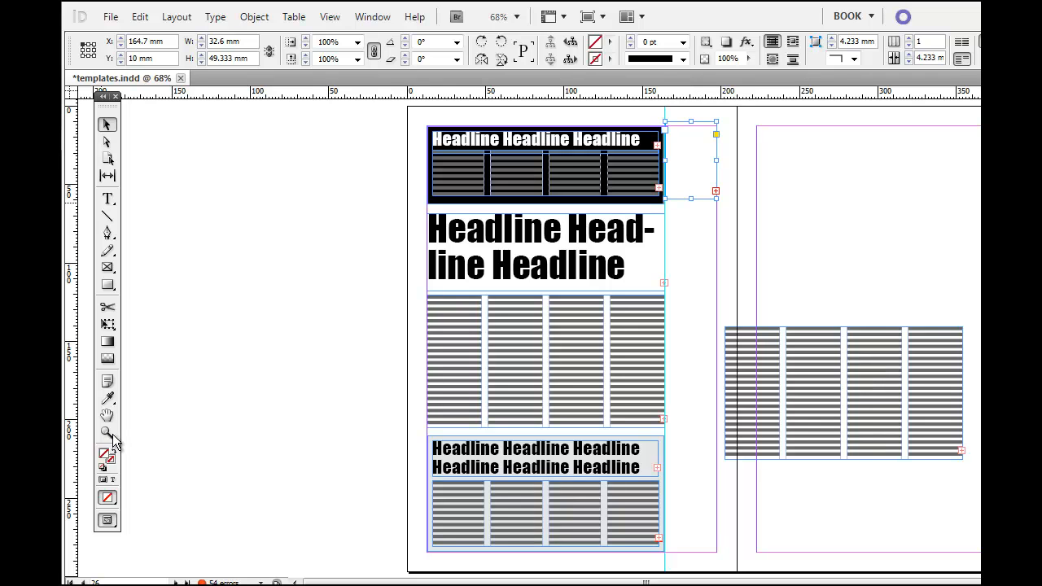
# Step: Set all text in the narrow sidebar headline to a font size of 30 pt
pyautogui.press('t')
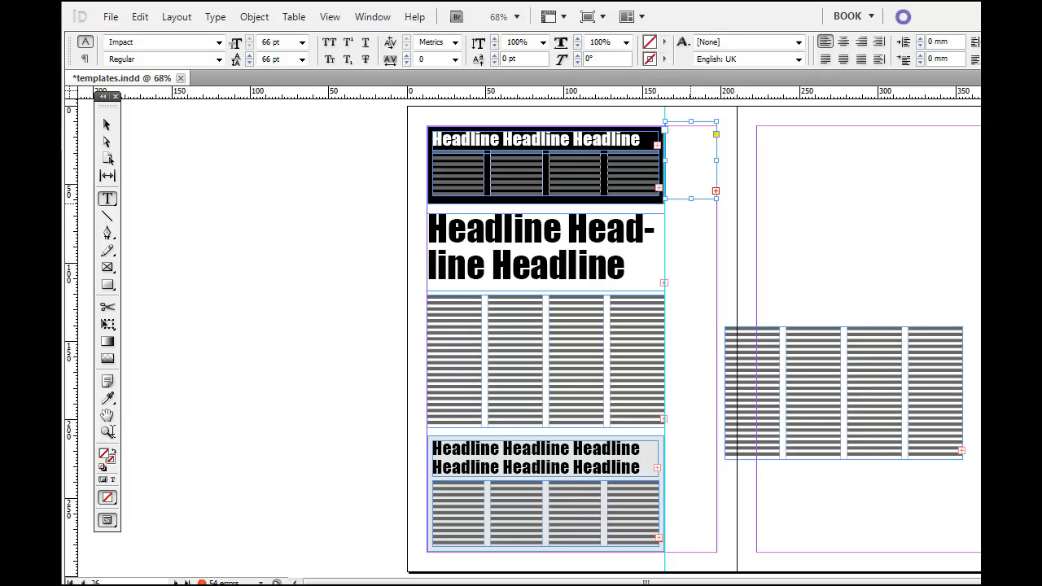
pyautogui.hotkey('ctrl', 'shift', 'a')
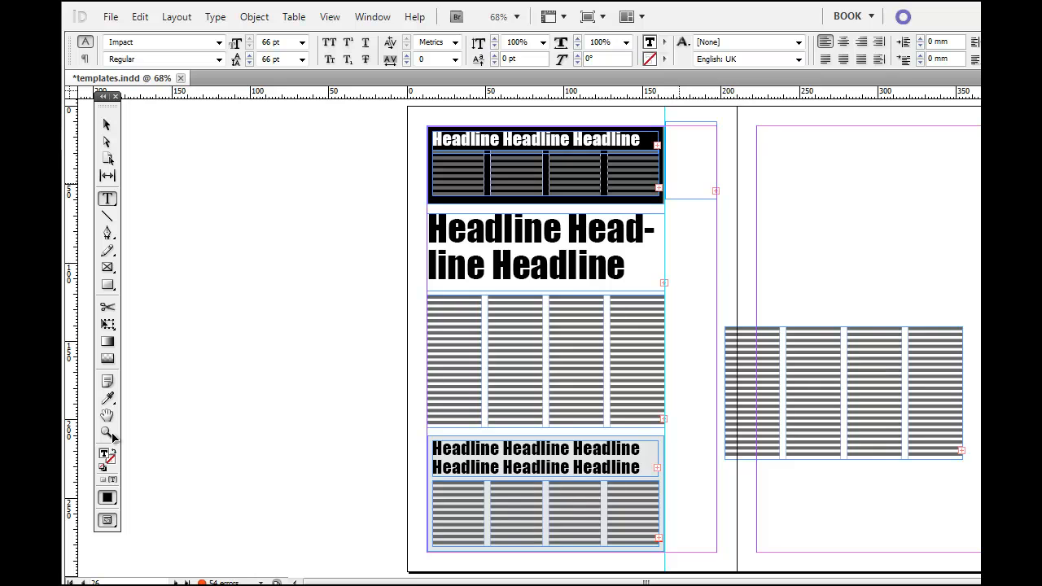
pyautogui.hotkey('ctrl', '6')
pyautogui.hotkey('alt', 'Down')
pyautogui.press('Down')
pyautogui.press('Down')
pyautogui.press('Down')
pyautogui.press('Down')
pyautogui.press('Down')
pyautogui.press('Down')
pyautogui.press('Down')
pyautogui.press('Down')
pyautogui.press('Down')
pyautogui.press('Down')
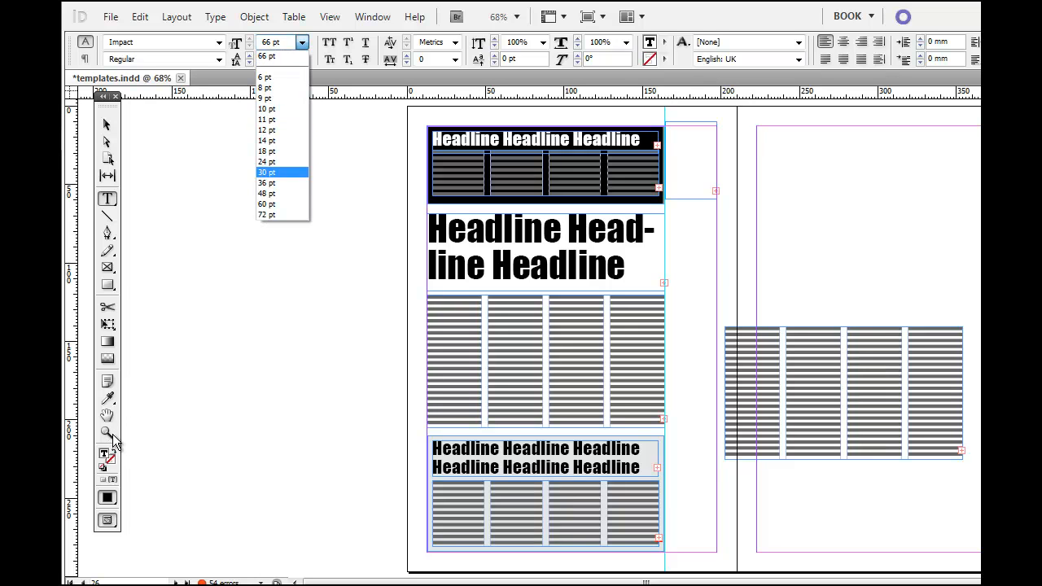
pyautogui.press('Return')
pyautogui.press('Tab')
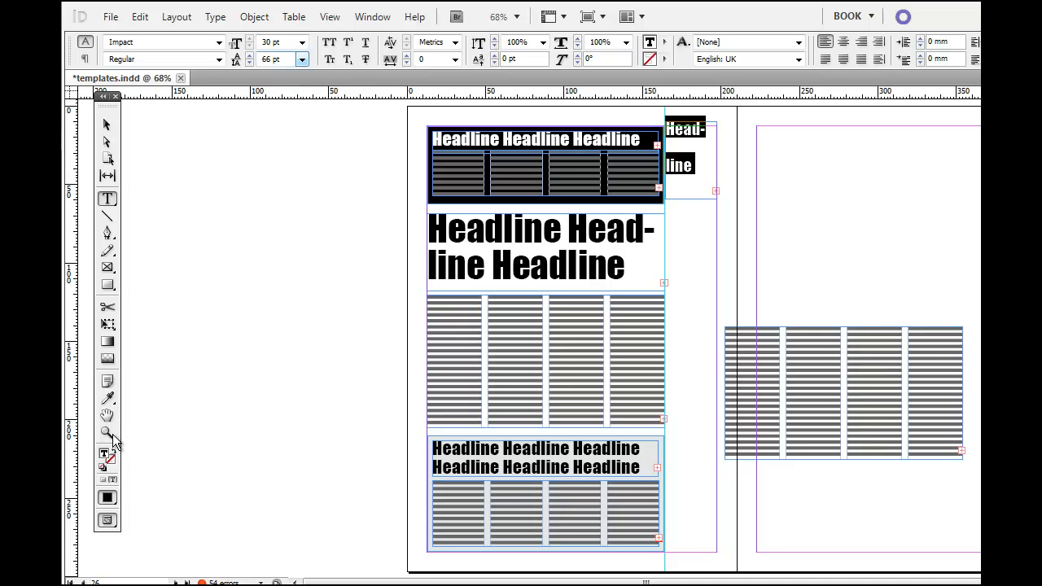
# Step: Set the leading of the sidebar headline text to 30 pt
pyautogui.hotkey('alt', 'Down')
pyautogui.press('Down')
pyautogui.press('Down')
pyautogui.press('Down')
pyautogui.press('Down')
pyautogui.press('Down')
pyautogui.press('Down')
pyautogui.press('Down')
pyautogui.press('Down')
pyautogui.press('Down')
pyautogui.press('Down')
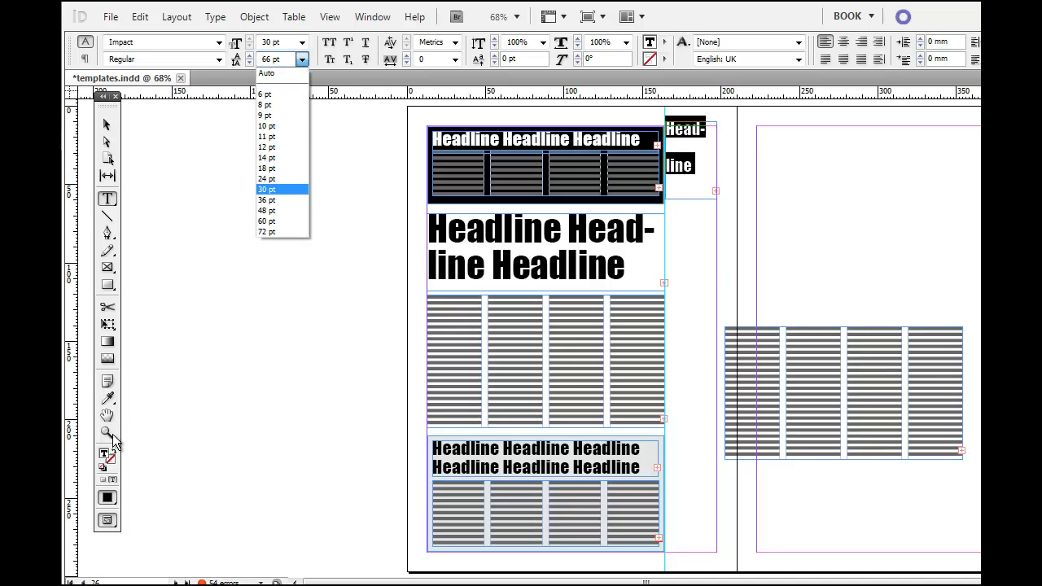
pyautogui.press('Return')
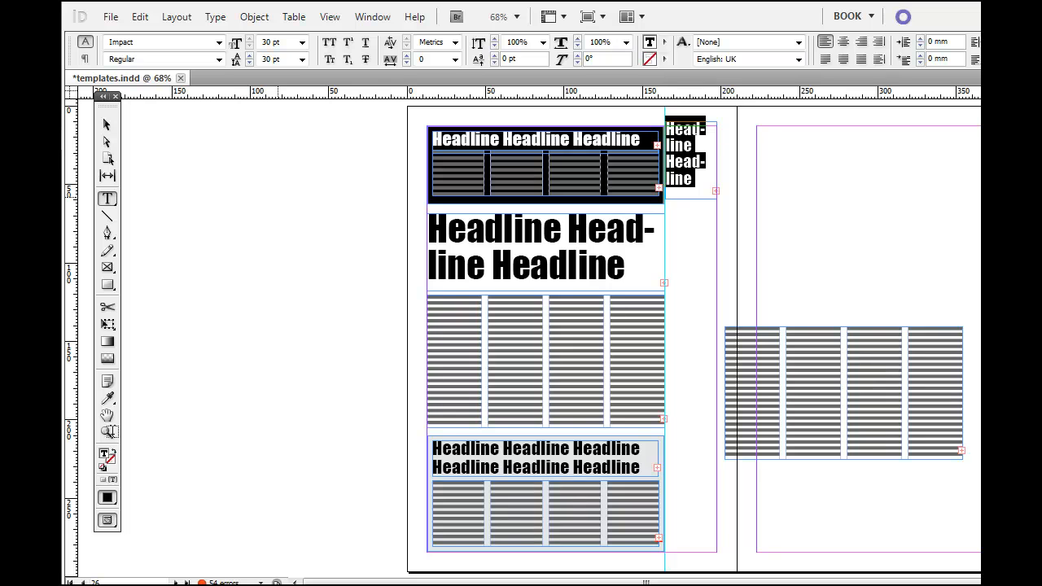
# Step: Fit the sidebar headline frame to the top margin at X 167.25 mm, Y 12.7 mm, making it about 30 mm wide
pyautogui.press('Escape')
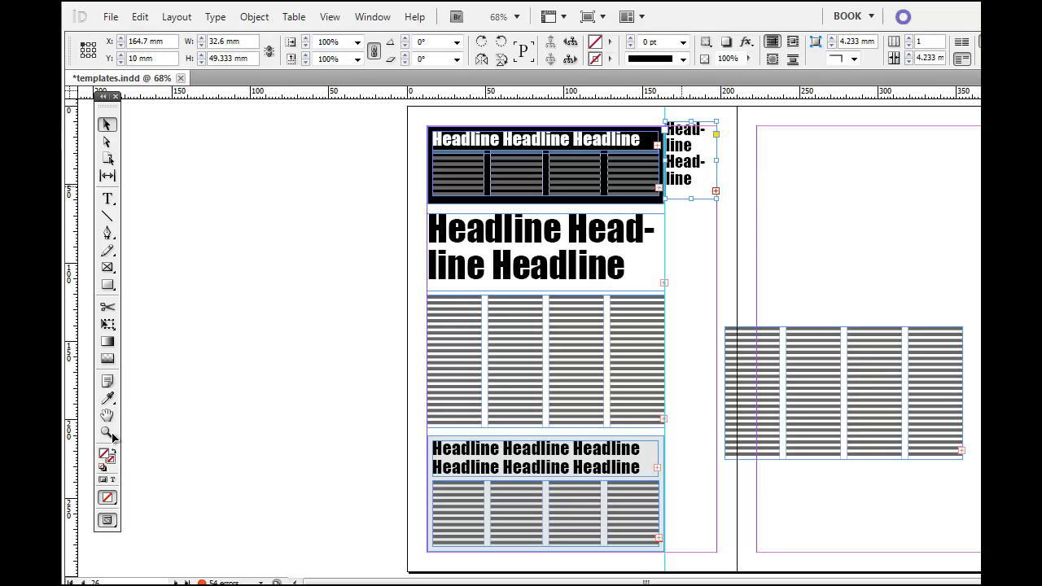
pyautogui.moveTo(665, 161); pyautogui.dragTo(675, 164)
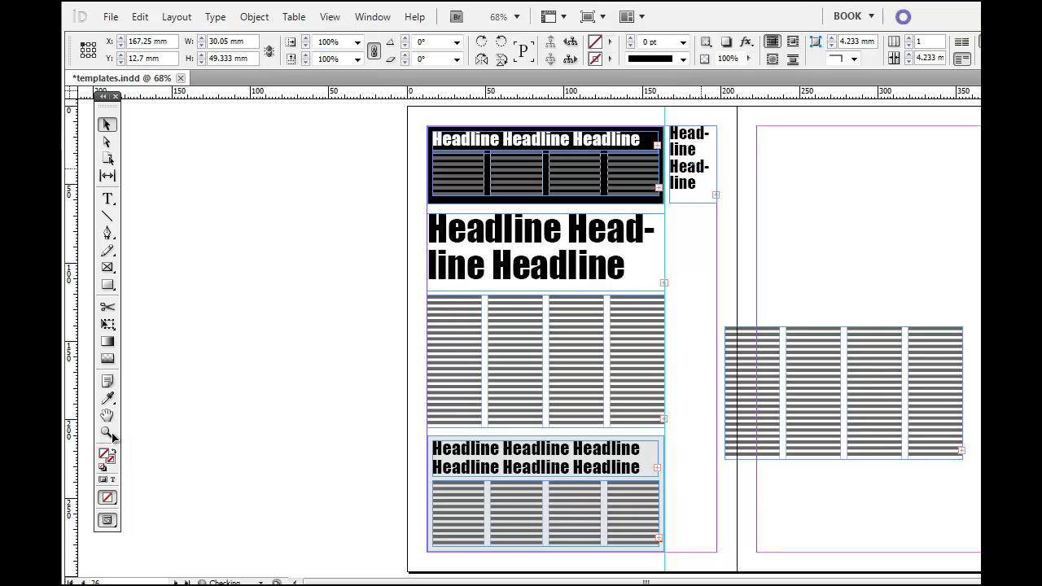
# Step: Move the copied four-column frame below the sidebar headline to X 174.7 mm, Y 72 mm, and set it to 1 column
pyautogui.click(774, 421)
pyautogui.moveTo(775, 421); pyautogui.dragTo(730, 313)
pyautogui.rightClick(748, 315)
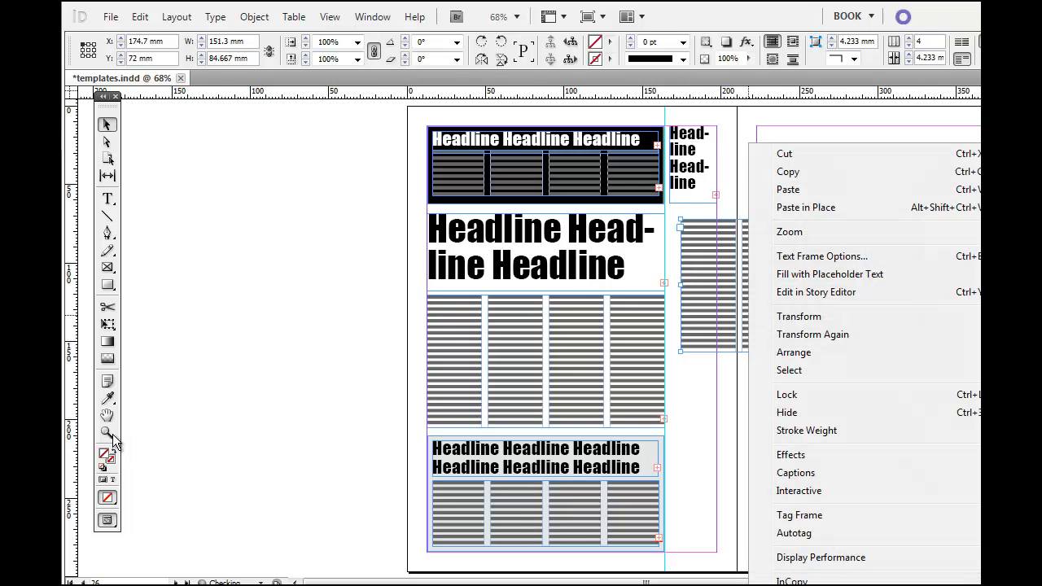
pyautogui.click(823, 256)
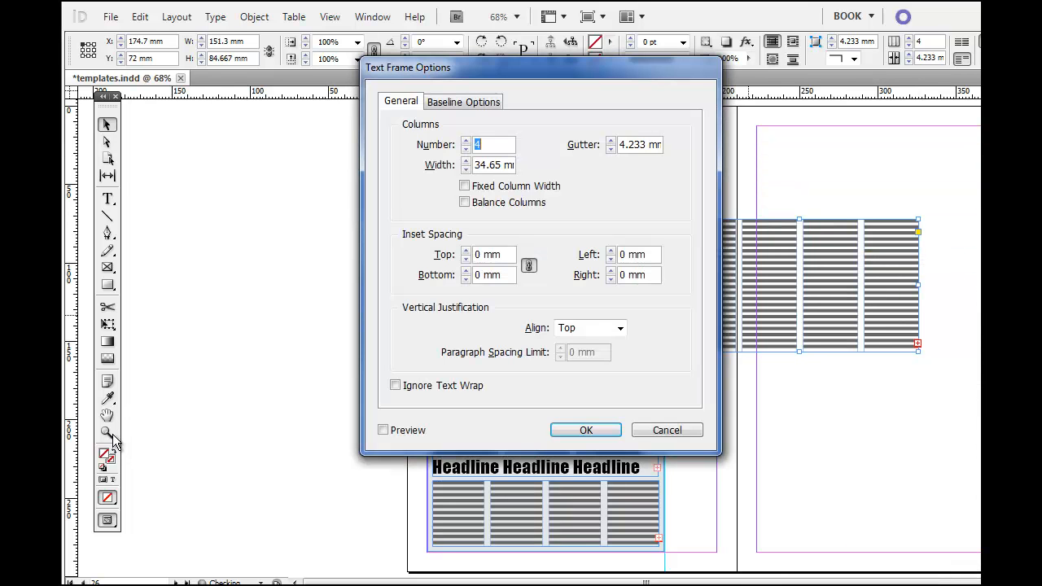
pyautogui.write('1')
pyautogui.press('Return')
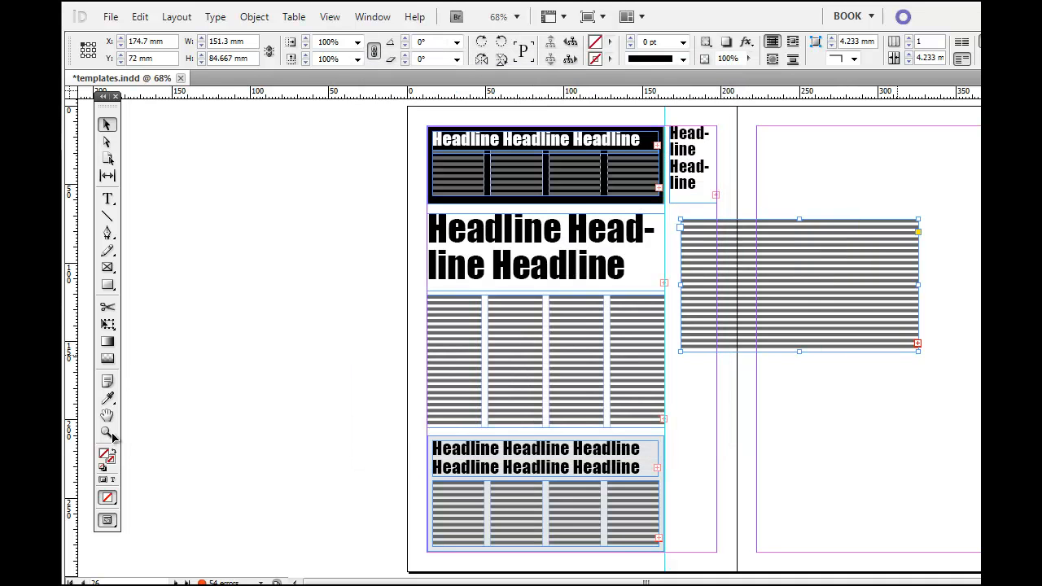
# Step: Resize the single-column frame to about 30 mm wide and 228 mm high, spanning from the sidebar headline to the bottom margin
pyautogui.moveTo(918, 352); pyautogui.dragTo(717, 551)
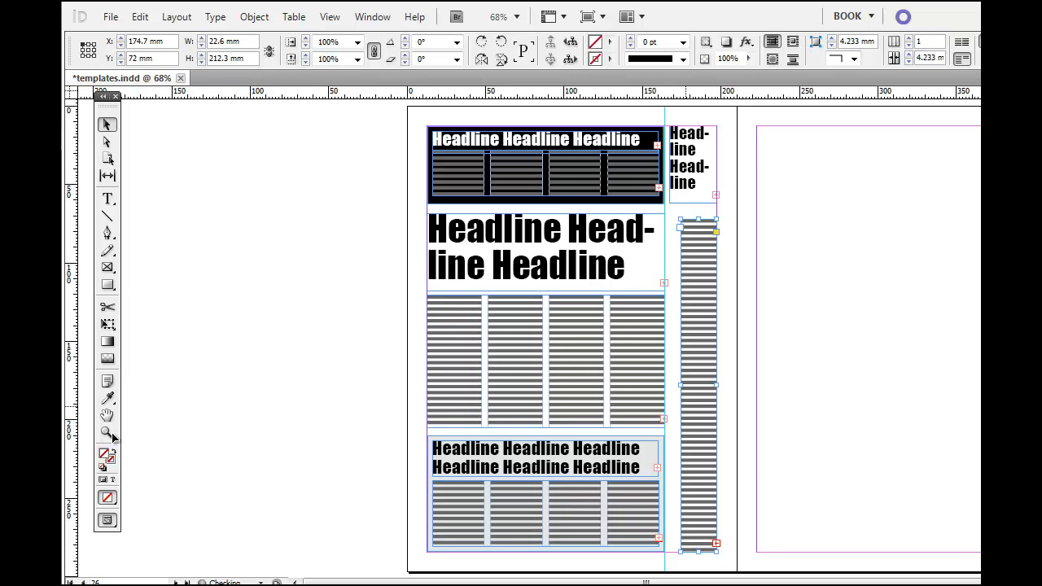
pyautogui.moveTo(680, 385); pyautogui.dragTo(670, 380)
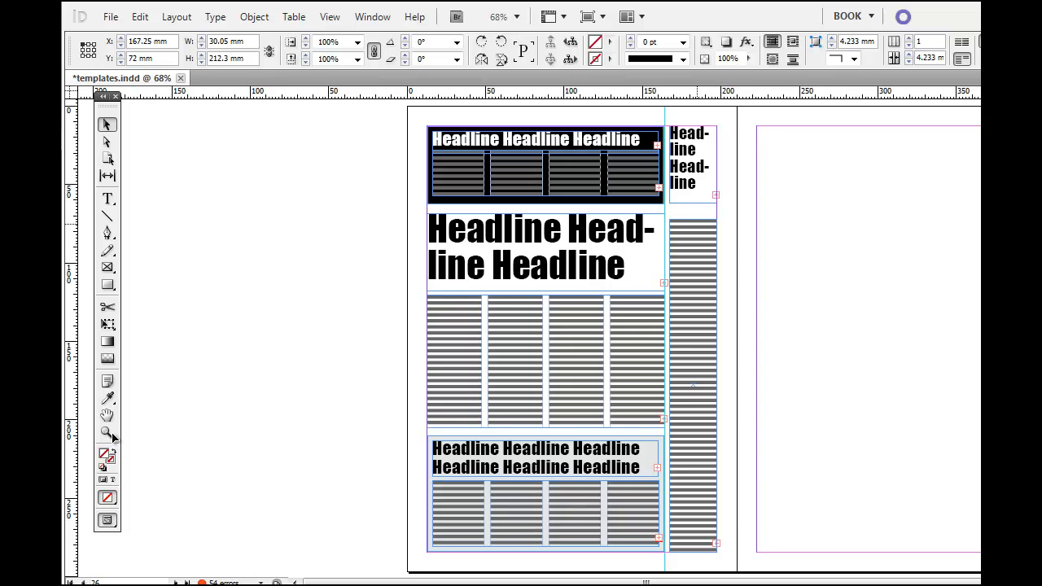
pyautogui.moveTo(694, 219); pyautogui.dragTo(694, 195)
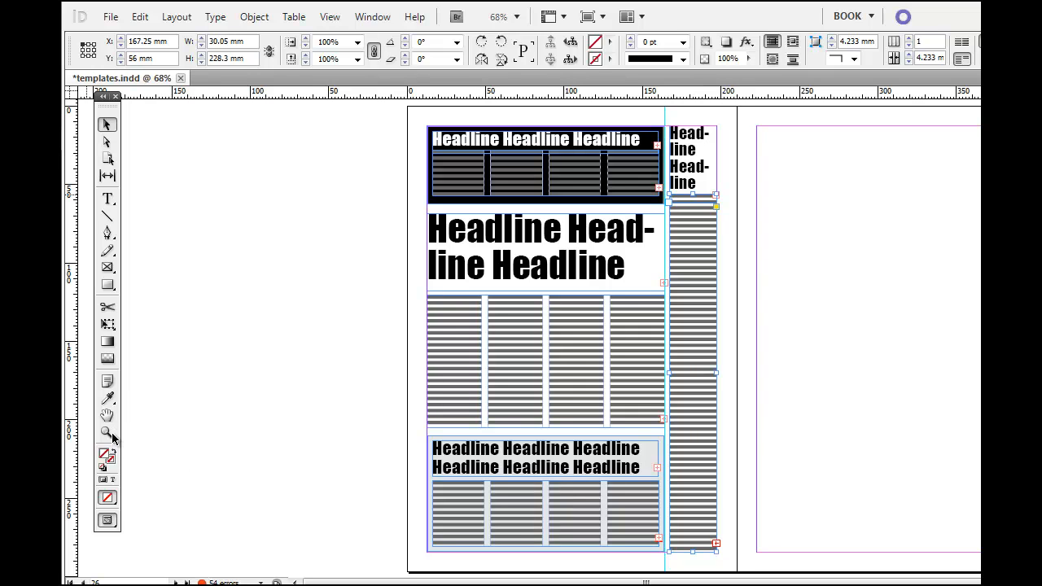
# Step: Change the font of the whole sidebar headline to Arial
pyautogui.press('t')
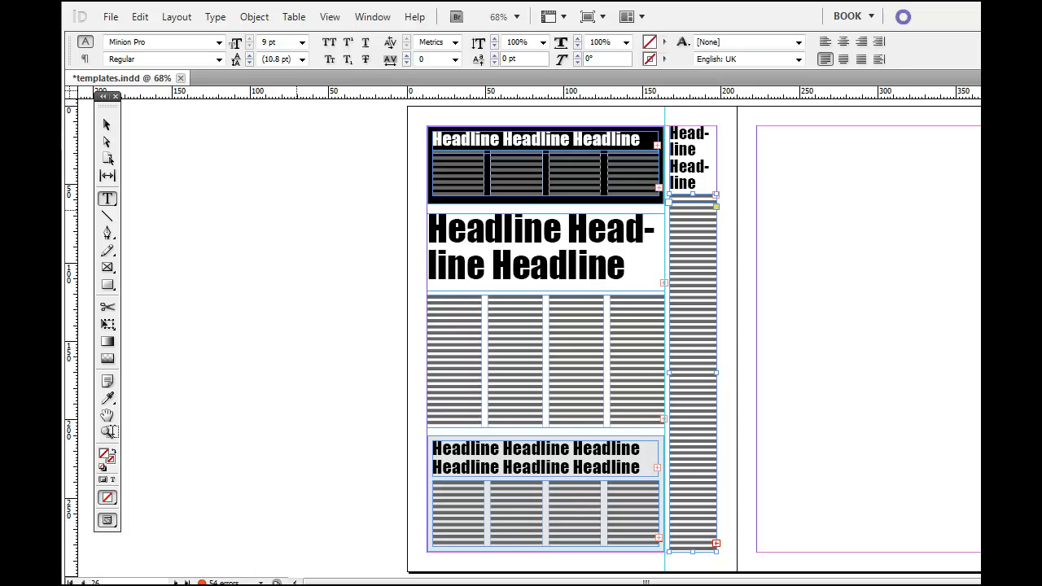
pyautogui.hotkey('ctrl', 'a')
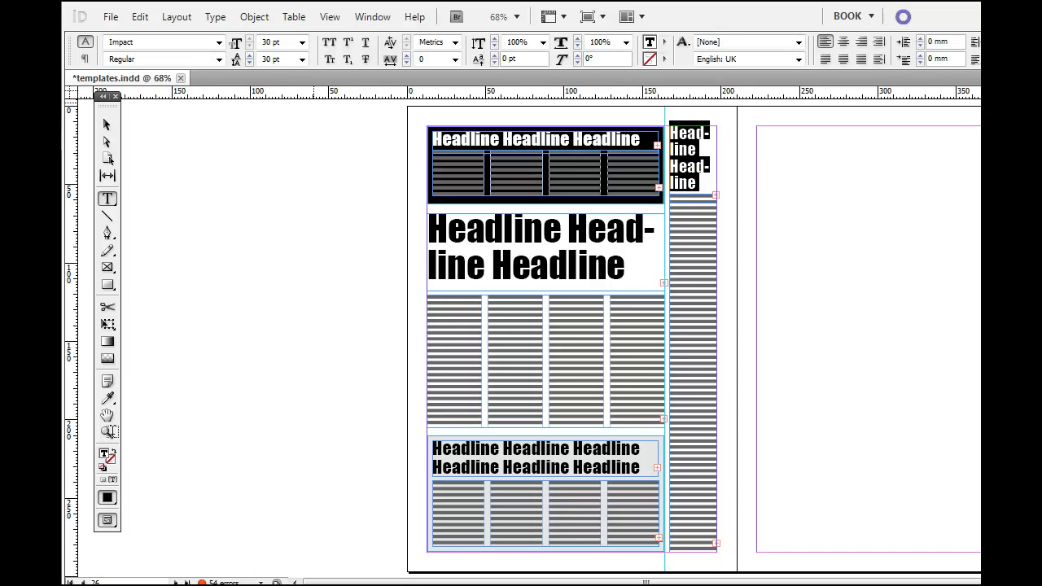
pyautogui.click(219, 42)
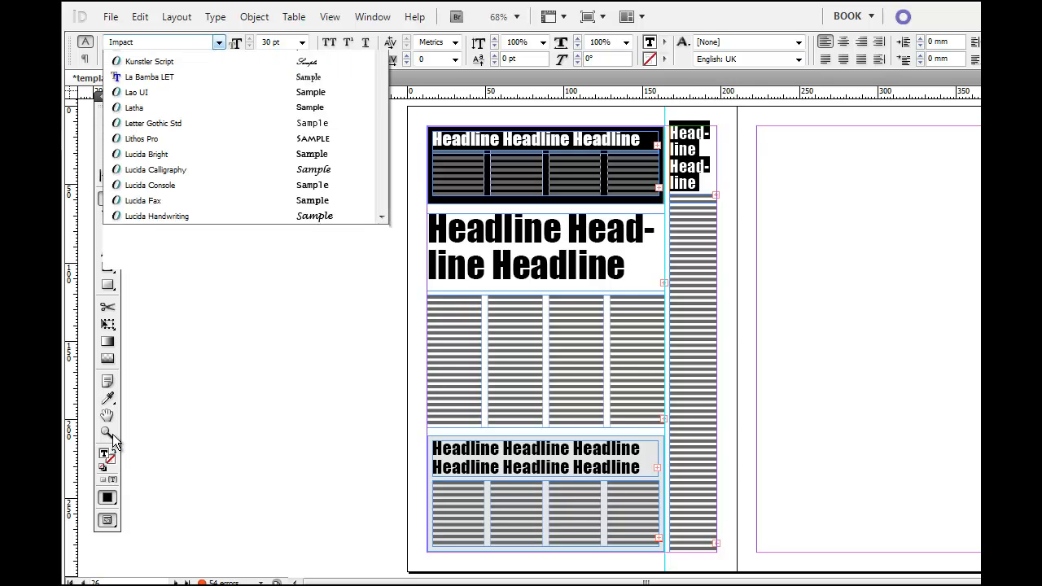
pyautogui.moveTo(381, 241); pyautogui.dragTo(381, 78)
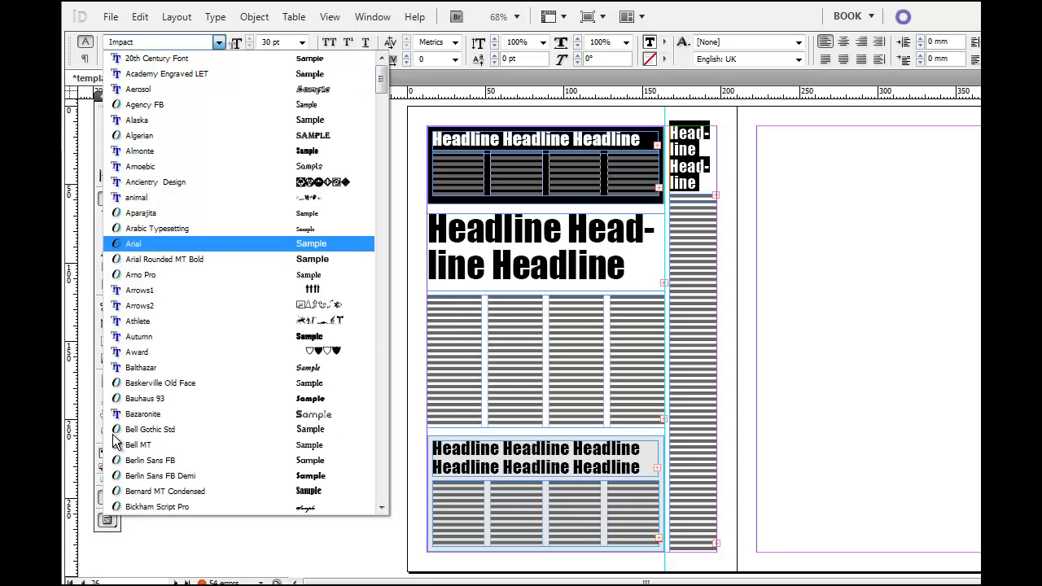
pyautogui.click(215, 245)
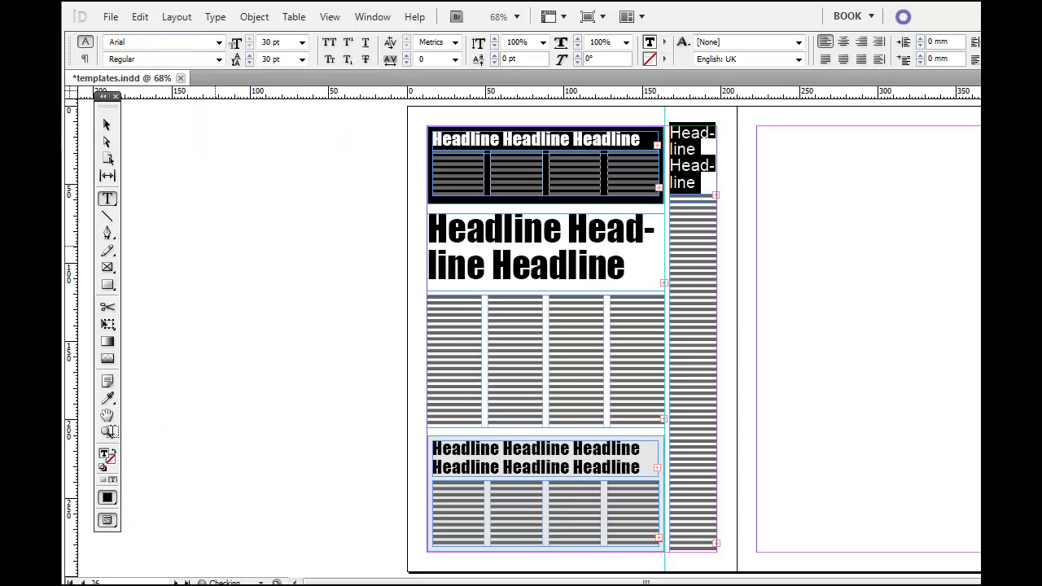
# Step: Change the font of the headline in the grey block to Arial and leave text editing with nothing selected
pyautogui.click(473, 465)
pyautogui.hotkey('ctrl', 'a')
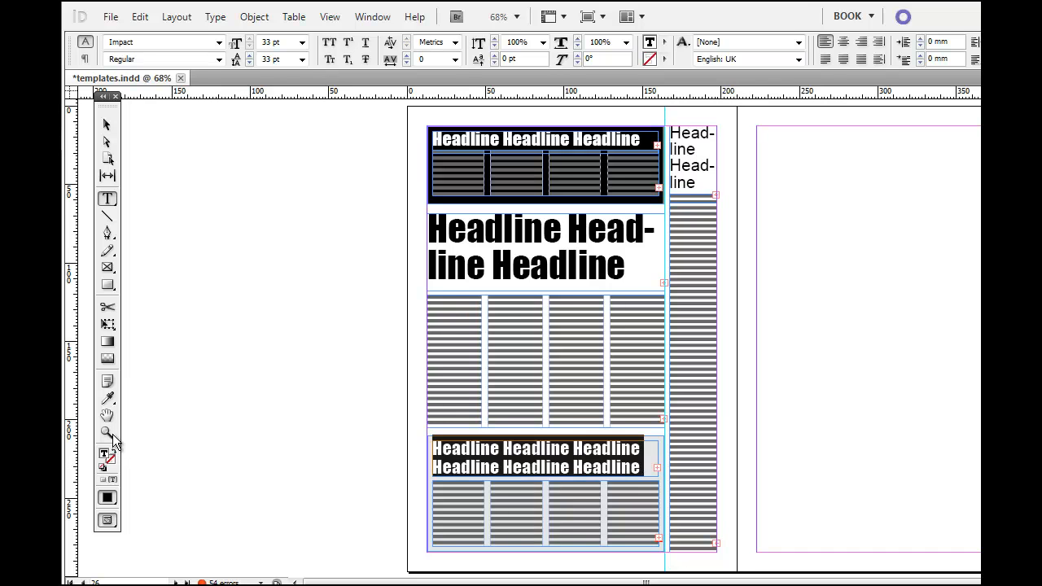
pyautogui.click(219, 43)
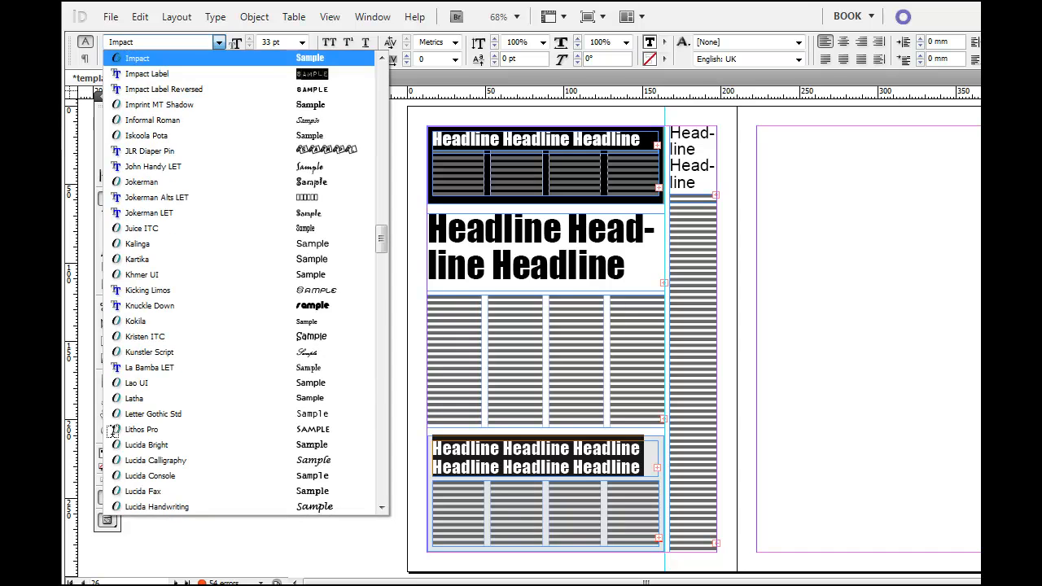
pyautogui.press('Down')
pyautogui.press('Down')
pyautogui.press('Down')
pyautogui.press('Down')
pyautogui.press('Down')
pyautogui.press('Down')
pyautogui.press('Down')
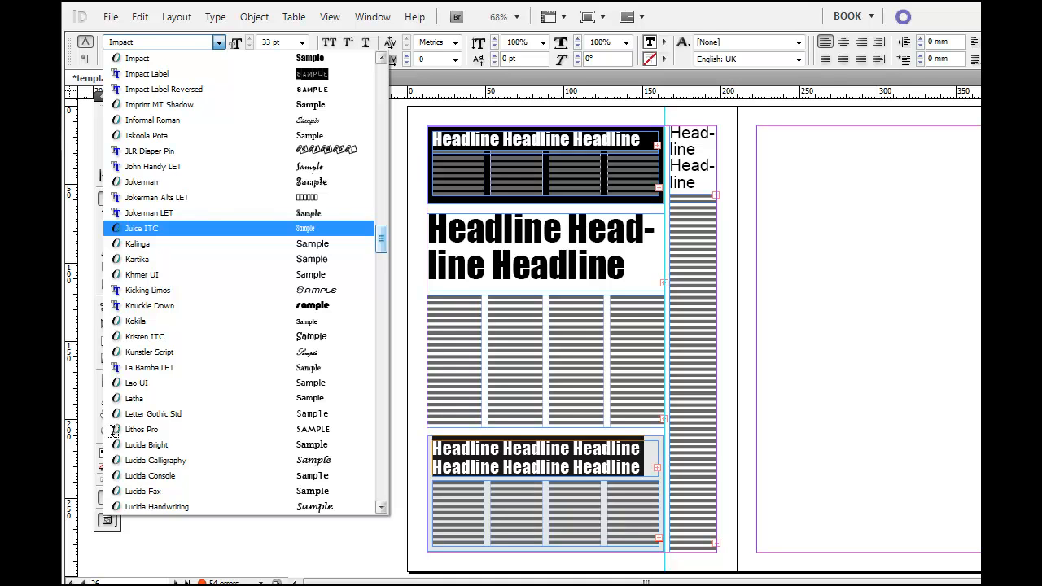
pyautogui.scroll(1, 114, 430)
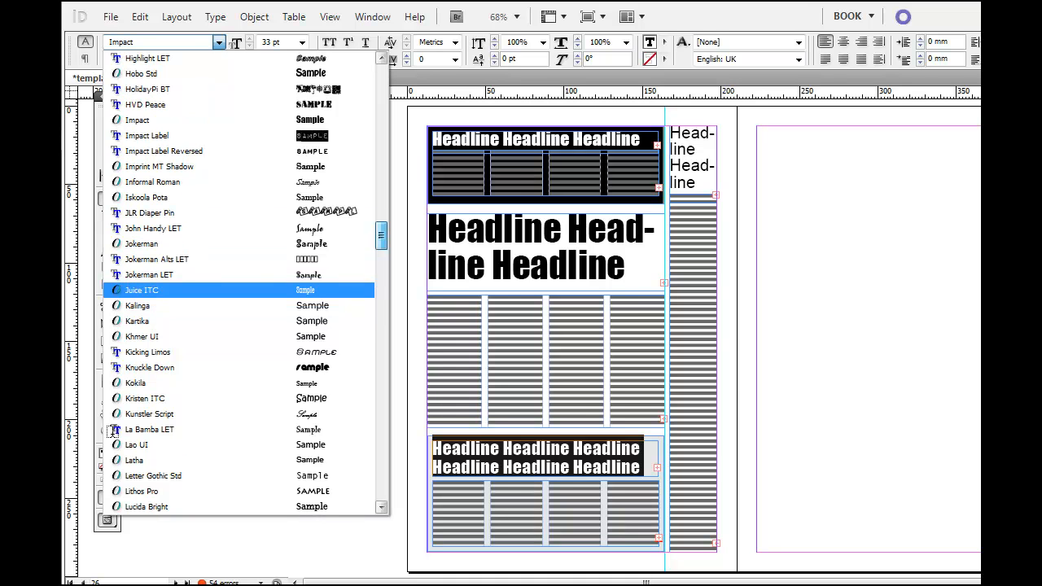
pyautogui.scroll(20, 114, 430)
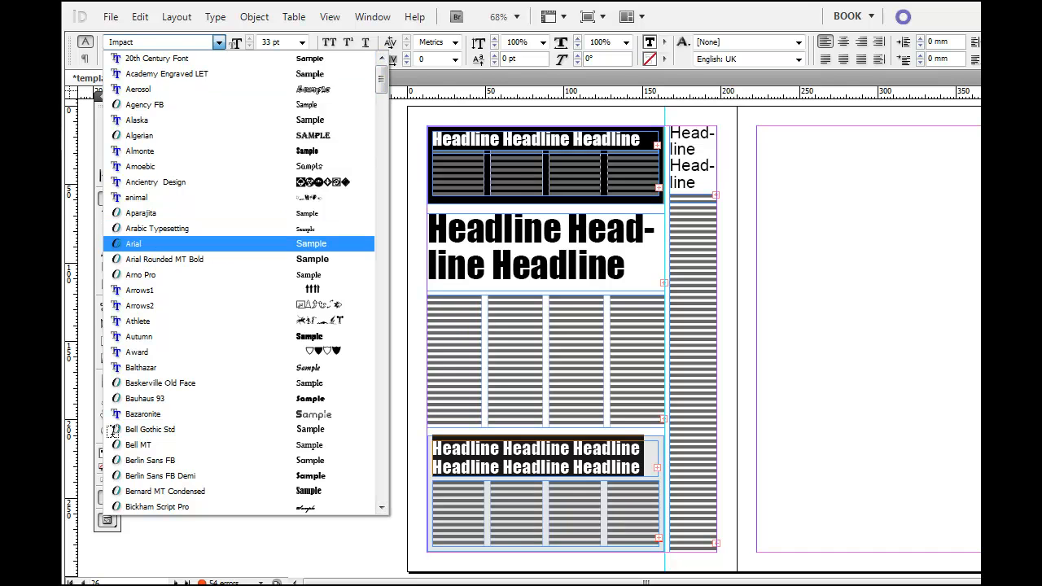
pyautogui.scroll(-4, 112, 431)
pyautogui.press('Return')
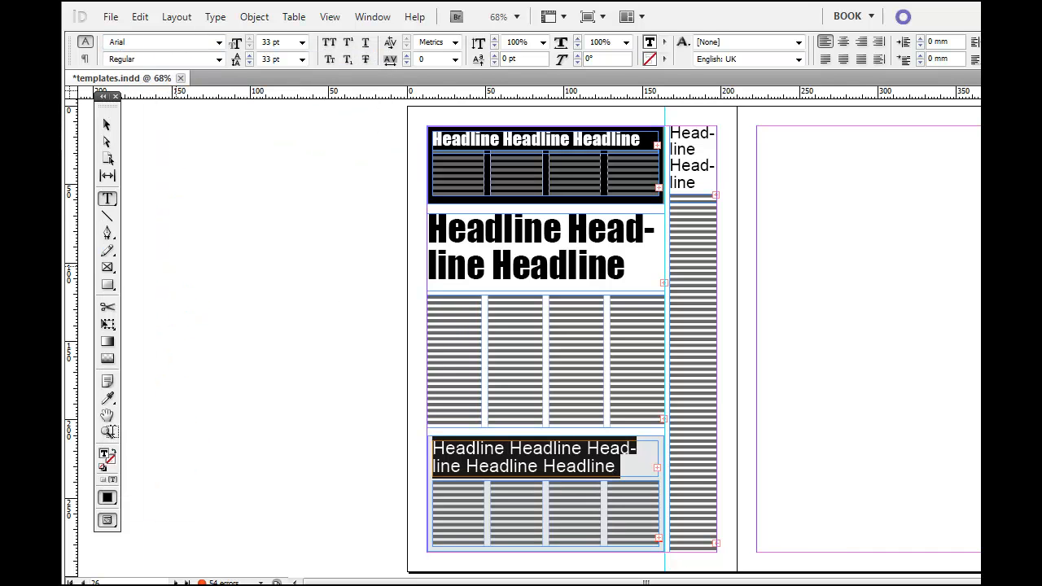
pyautogui.press('Escape')
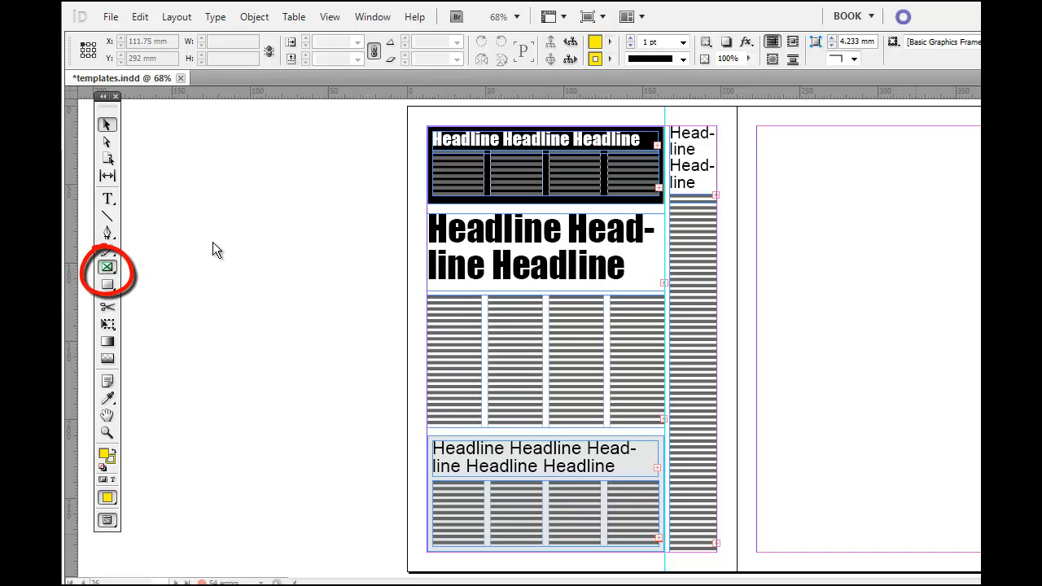
# Step: Draw a rectangle frame about 88.5 mm wide and 76.6 mm high on the pasteboard beside the page and place poker.jpg in it
pyautogui.press('f')
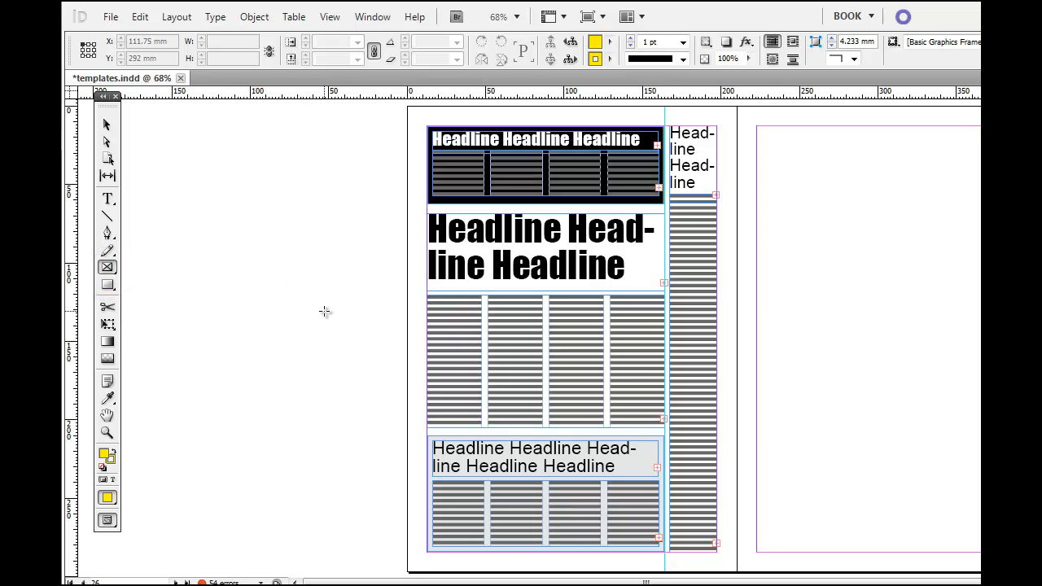
pyautogui.moveTo(192, 217); pyautogui.dragTo(332, 336)
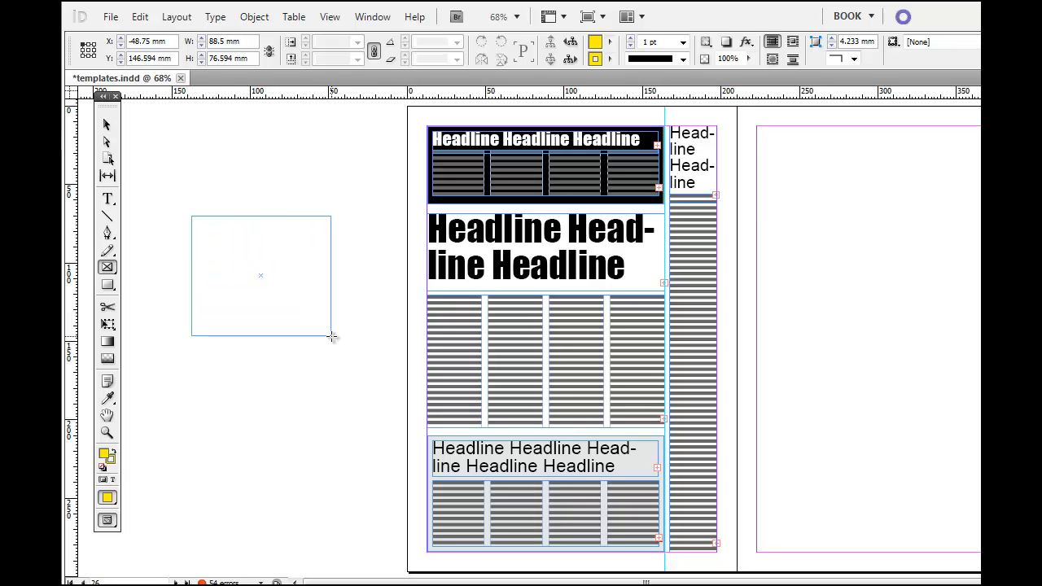
pyautogui.click(110, 17)
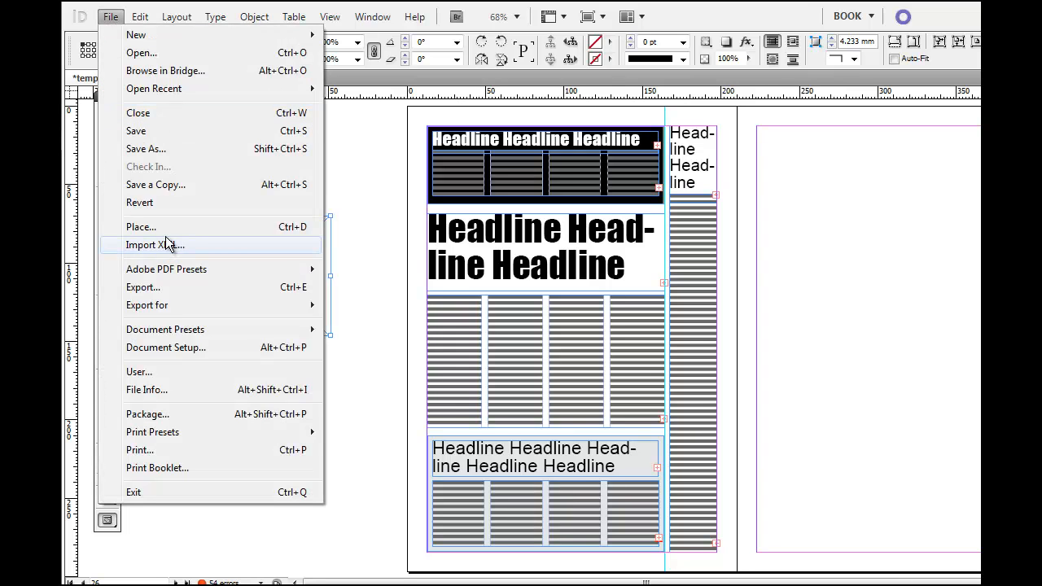
pyautogui.press('Escape')
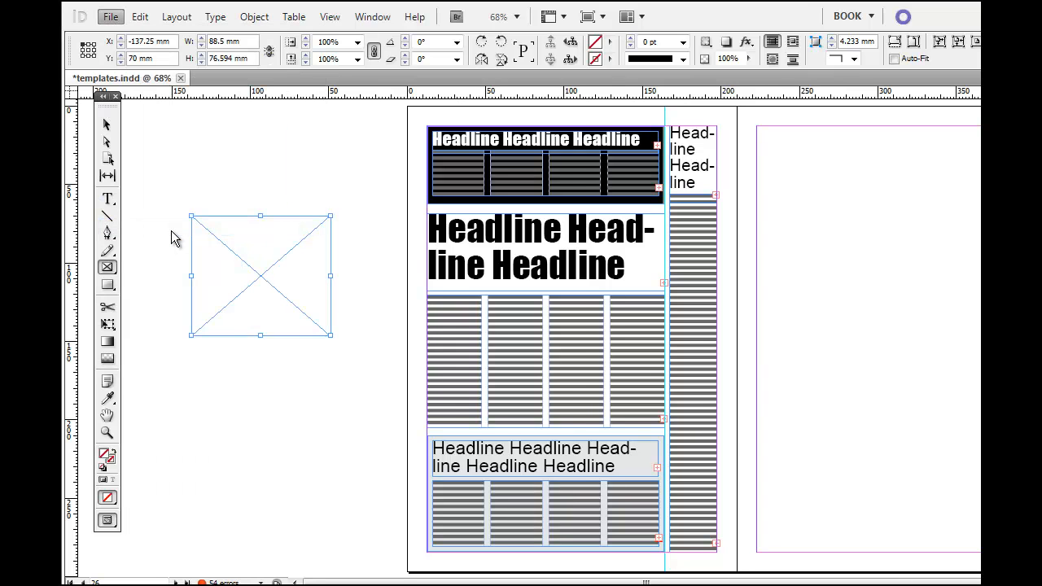
pyautogui.hotkey('ctrl', 'd')
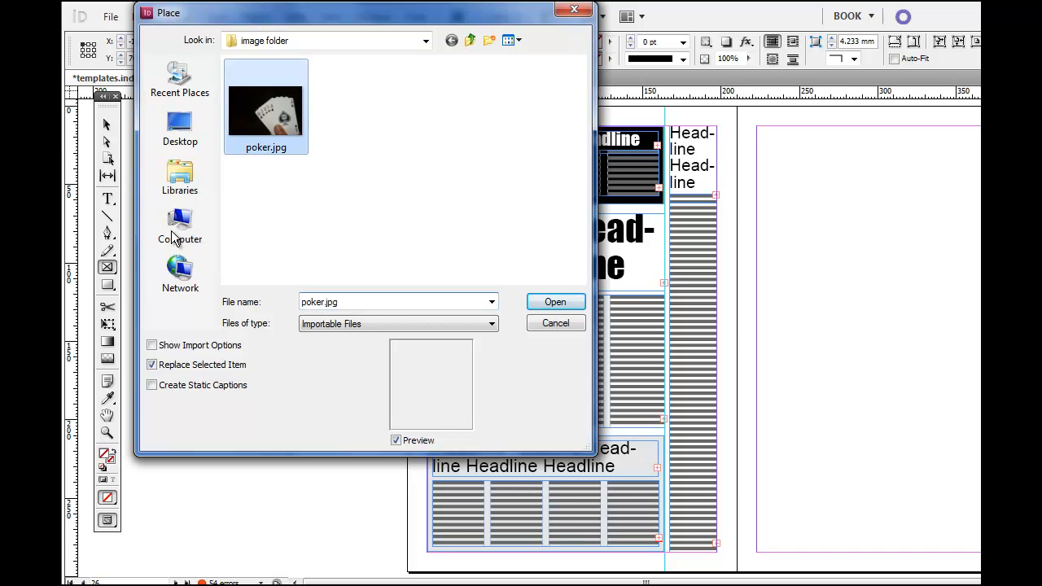
pyautogui.press('Return')
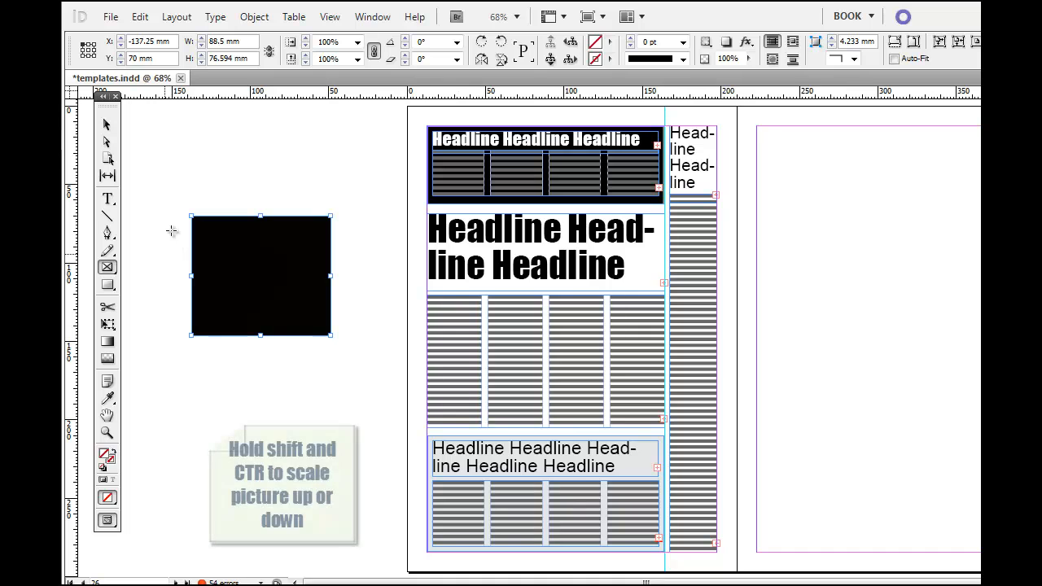
pyautogui.press('v')
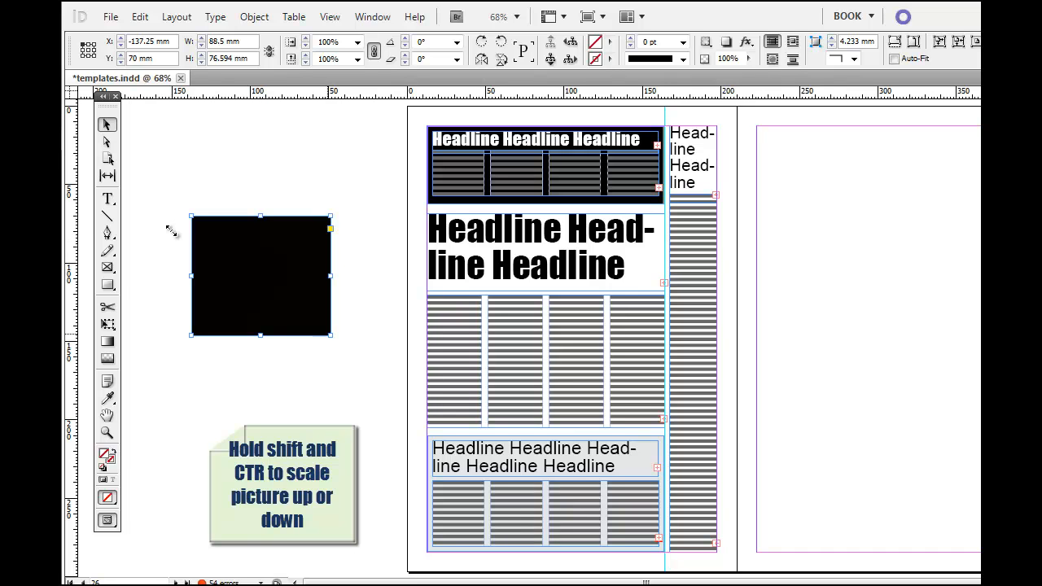
# Step: Scale the poker picture down until the cards show and size its frame to about 104 mm wide and 68 mm high
pyautogui.moveTo(330, 335); pyautogui.dragTo(260, 275)
pyautogui.moveTo(171, 231); pyautogui.dragTo(171, 231)
pyautogui.hotkey('ctrl', 'z')
pyautogui.moveTo(330, 336); pyautogui.dragTo(355, 321)
pyautogui.moveTo(171, 232); pyautogui.dragTo(171, 231)
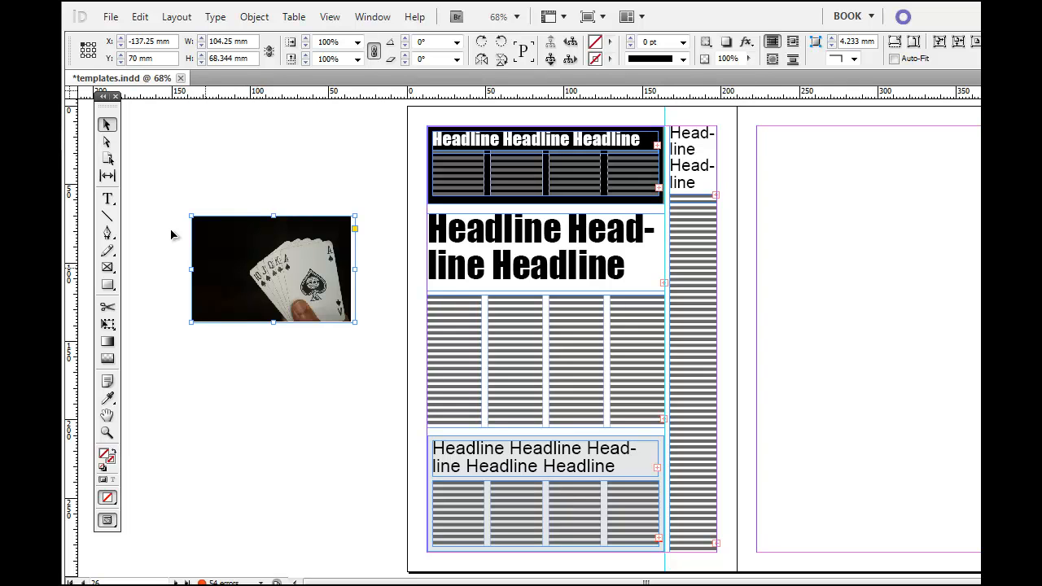
# Step: Crop the poker picture on its left and right sides to a frame width of about 83 mm
pyautogui.moveTo(192, 231)
pyautogui.mouseDown()
pyautogui.moveTo(225, 232)
pyautogui.moveTo(171, 231)
pyautogui.mouseUp()
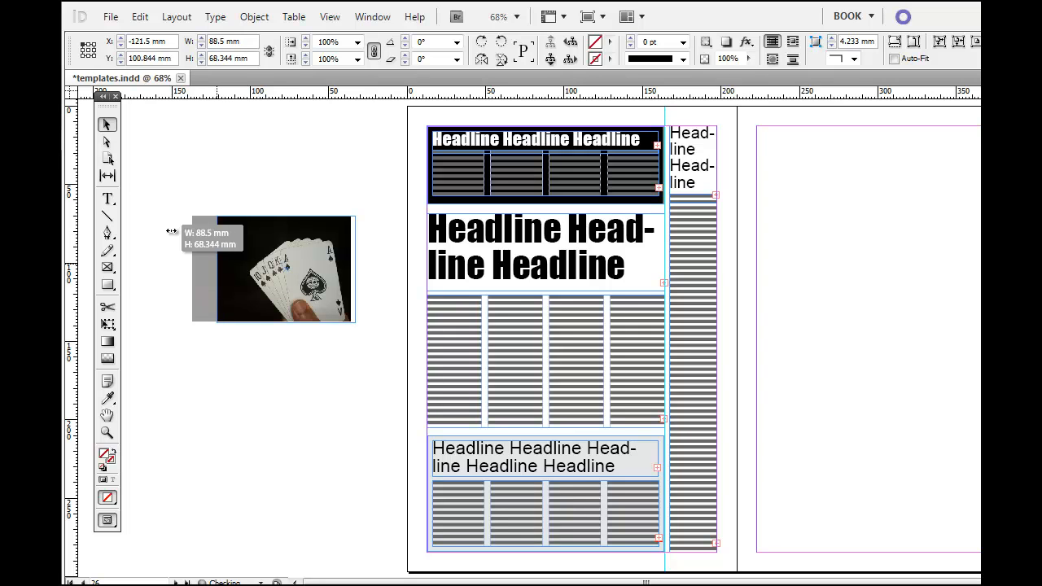
pyautogui.moveTo(216, 264); pyautogui.dragTo(216, 264)
pyautogui.moveTo(355, 268); pyautogui.dragTo(349, 267)
pyautogui.moveTo(171, 232); pyautogui.dragTo(171, 231)
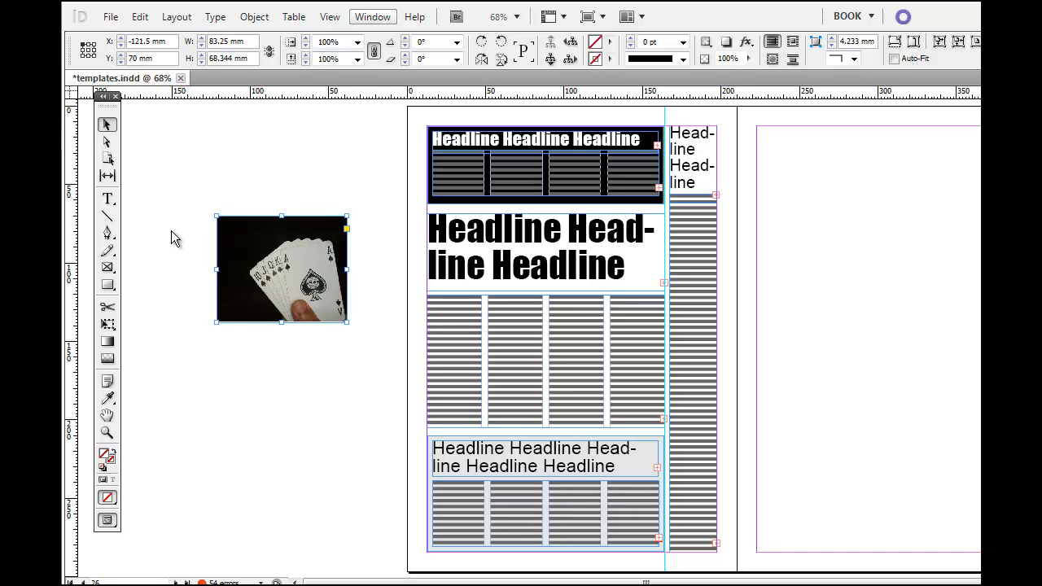
# Step: Bring up the Text Wrap settings and place them on the pasteboard below the picture
pyautogui.press('Down')
pyautogui.press('Down')
pyautogui.press('Down')
pyautogui.press('Down')
pyautogui.press('Down')
pyautogui.press('Down')
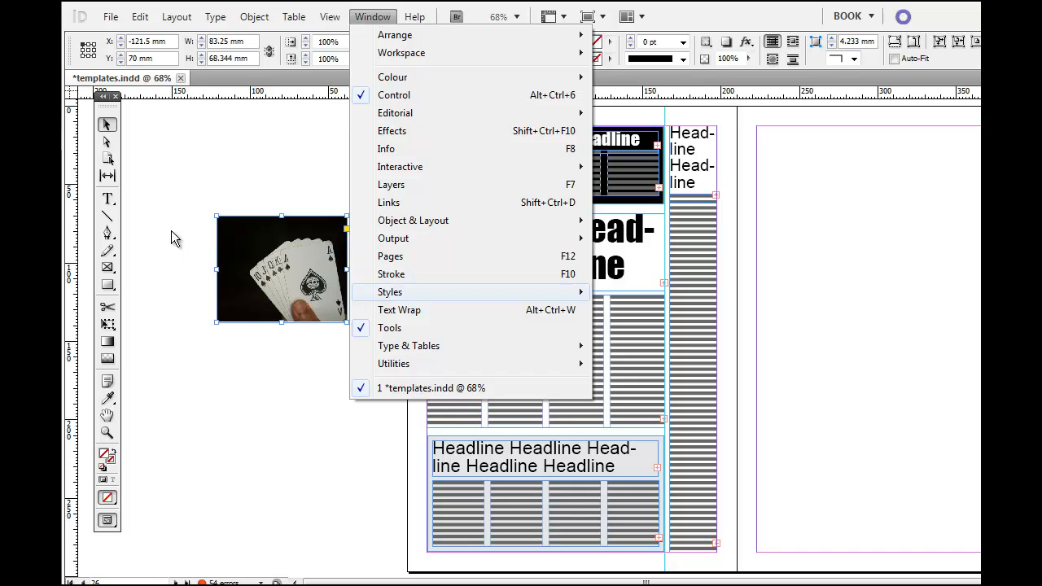
pyautogui.press('Return')
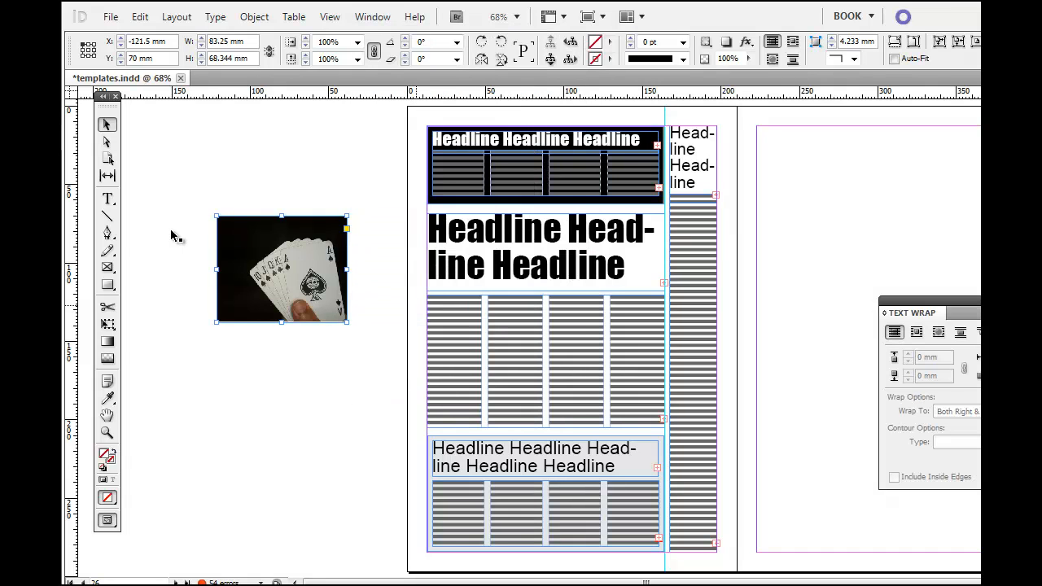
pyautogui.moveTo(930, 300)
pyautogui.mouseDown()
pyautogui.moveTo(669, 356)
pyautogui.moveTo(274, 359)
pyautogui.mouseUp()
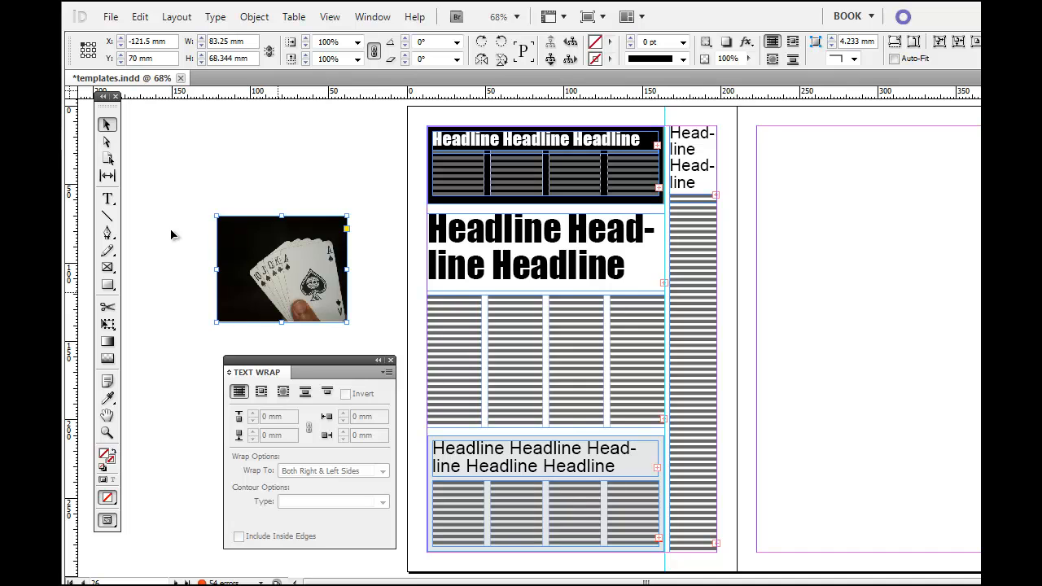
# Step: Move the picture into the middle four-column text block at X 51 mm, Y 120 mm and wrap text around its bounding box with 2 mm offsets
pyautogui.moveTo(238, 226); pyautogui.dragTo(508, 304)
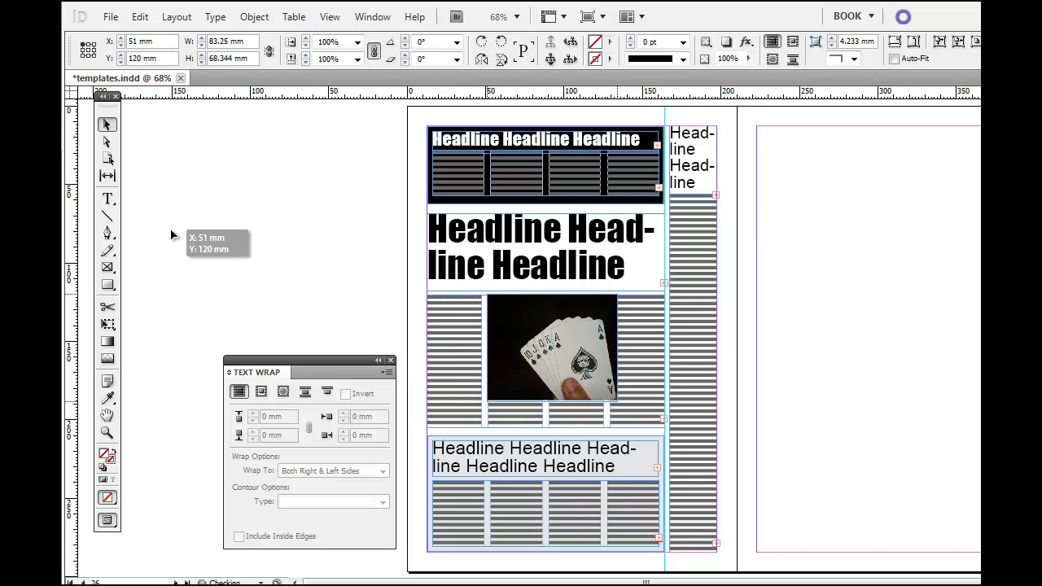
pyautogui.moveTo(171, 234); pyautogui.dragTo(171, 234)
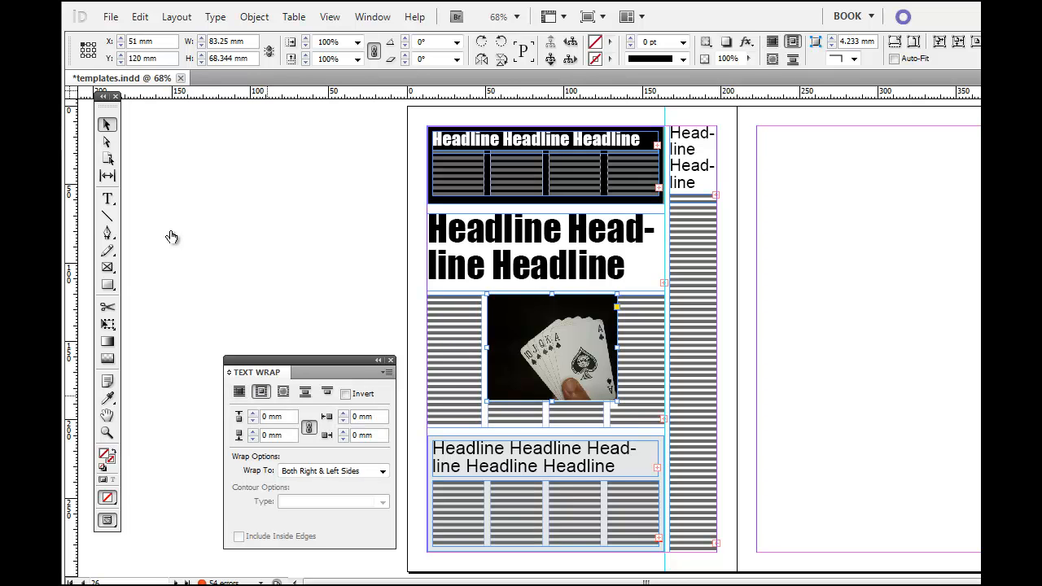
pyautogui.press('Tab')
pyautogui.write('2')
pyautogui.press('Return')
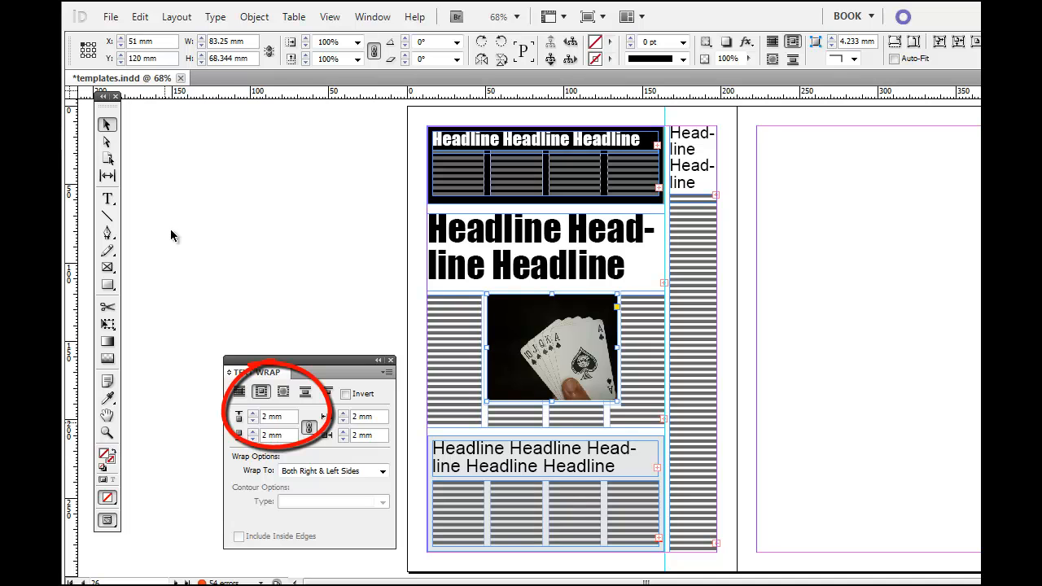
# Step: Crop the picture's left side to a width of about 77.9 mm and nudge it left to X 51.2 mm, at the second column's edge
pyautogui.press('z')
pyautogui.moveTo(407, 290); pyautogui.dragTo(688, 442)
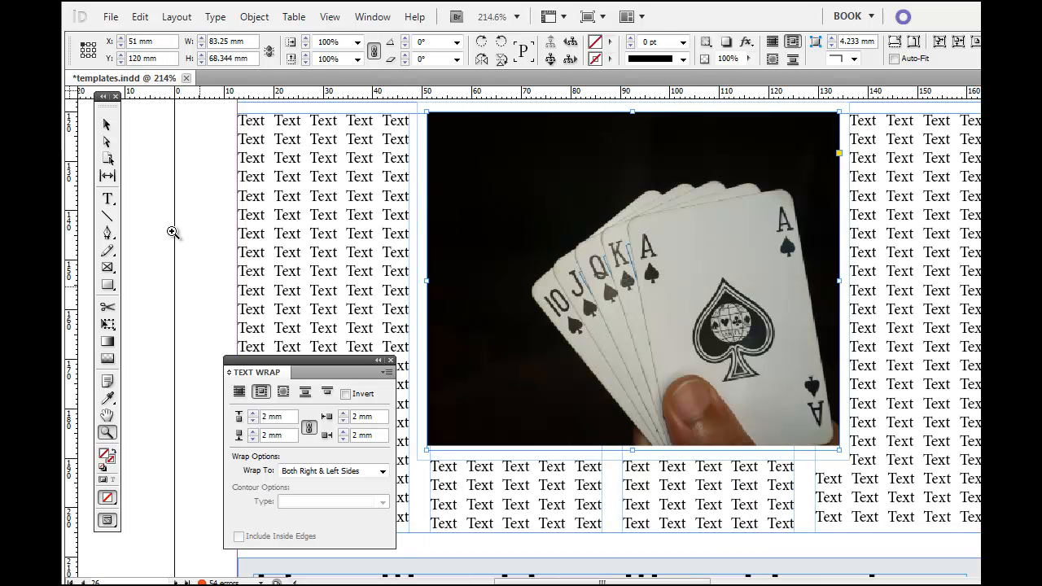
pyautogui.press('v')
pyautogui.moveTo(427, 280); pyautogui.dragTo(455, 281)
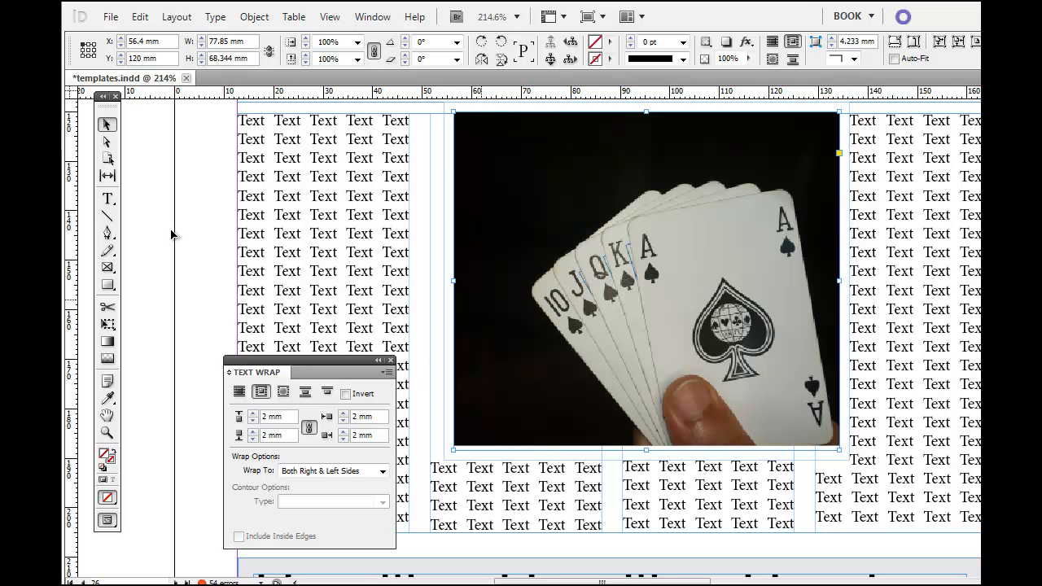
pyautogui.press('Left')
pyautogui.press('Left')
pyautogui.press('Left')
pyautogui.press('Left')
pyautogui.press('Left')
pyautogui.press('Left')
pyautogui.press('Left')
pyautogui.press('Left')
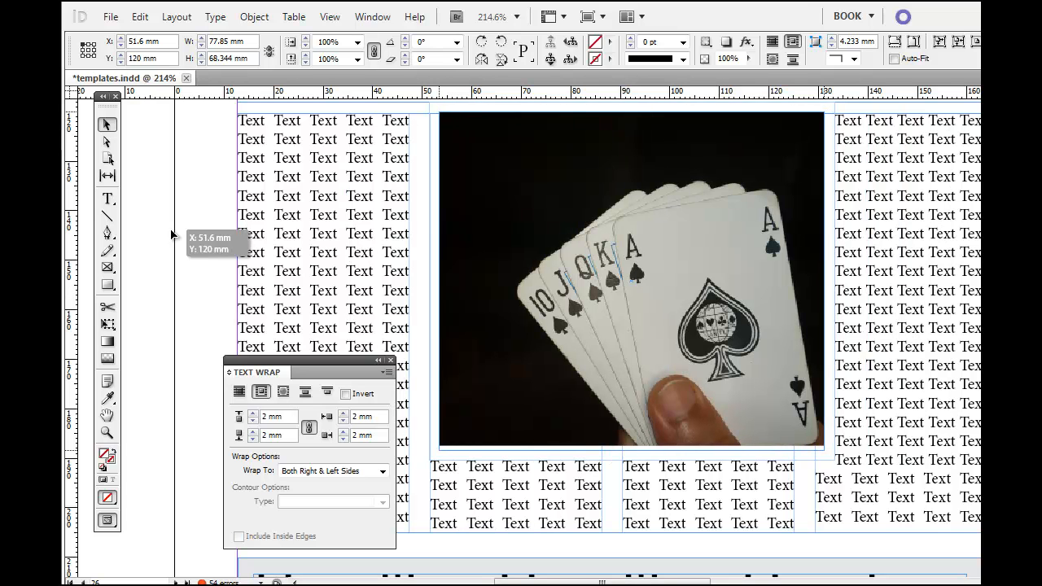
pyautogui.press('Left')
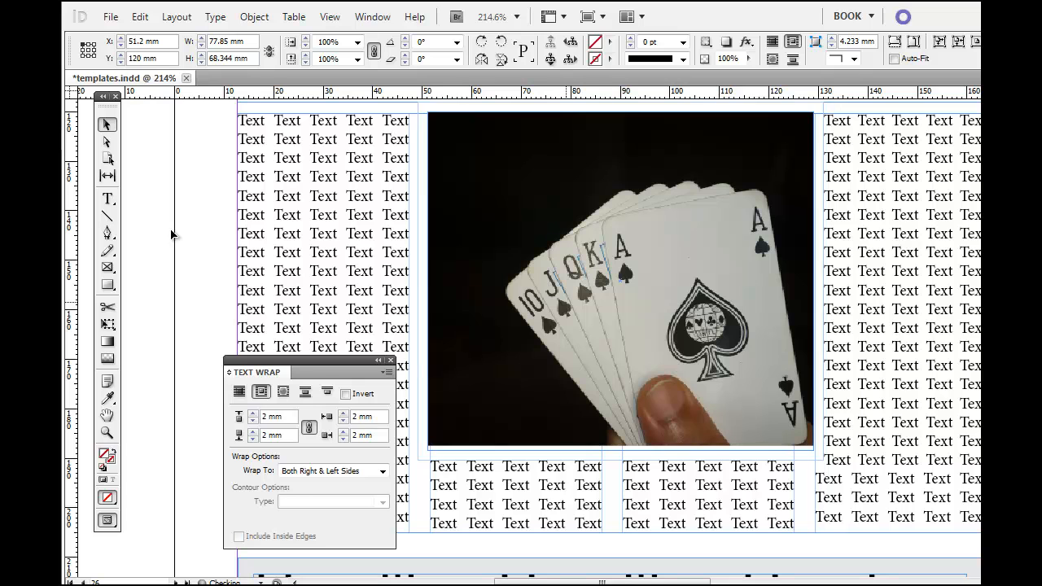
# Step: Crop the picture's right side to a width of about 73.2 mm so it spans the two middle columns, leaving nothing selected
pyautogui.moveTo(813, 281); pyautogui.dragTo(791, 281)
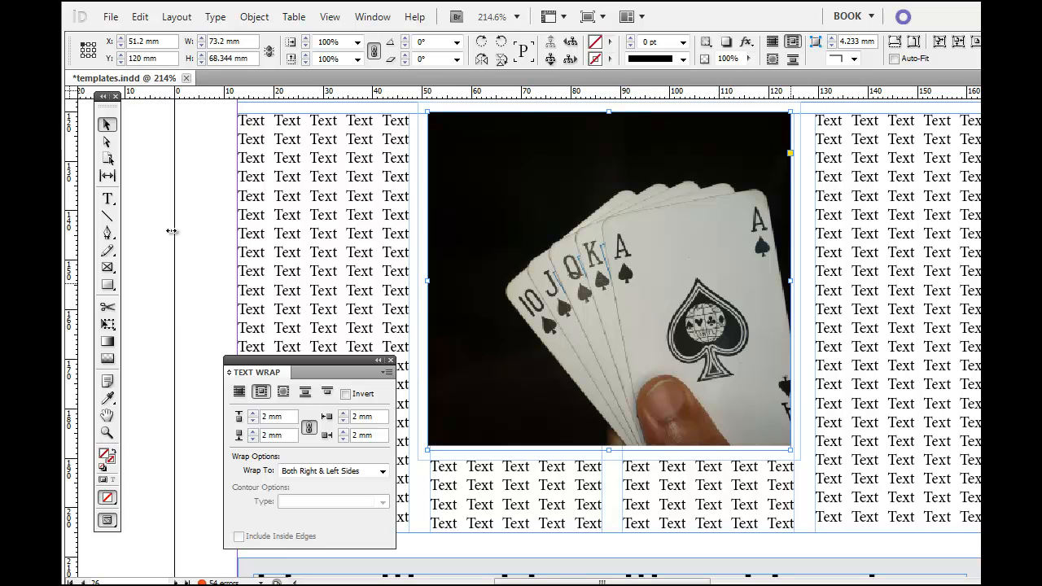
pyautogui.hotkey('ctrl', '0')
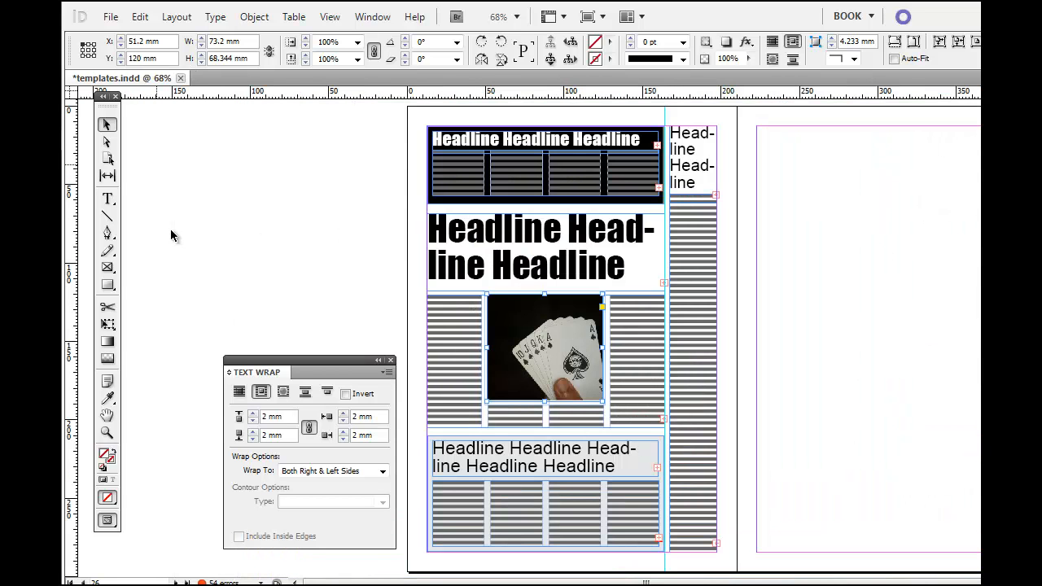
pyautogui.click(170, 228)
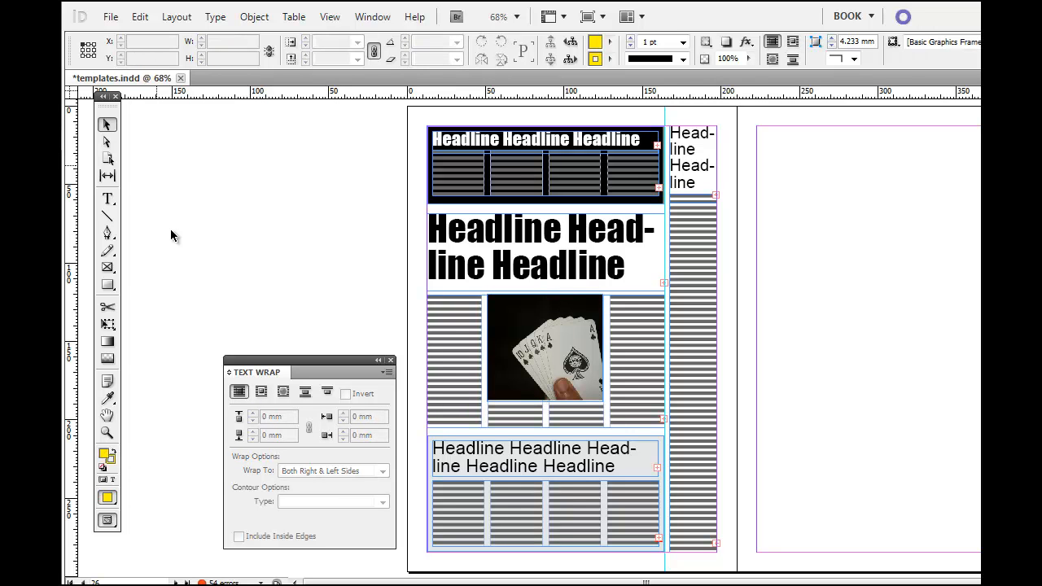